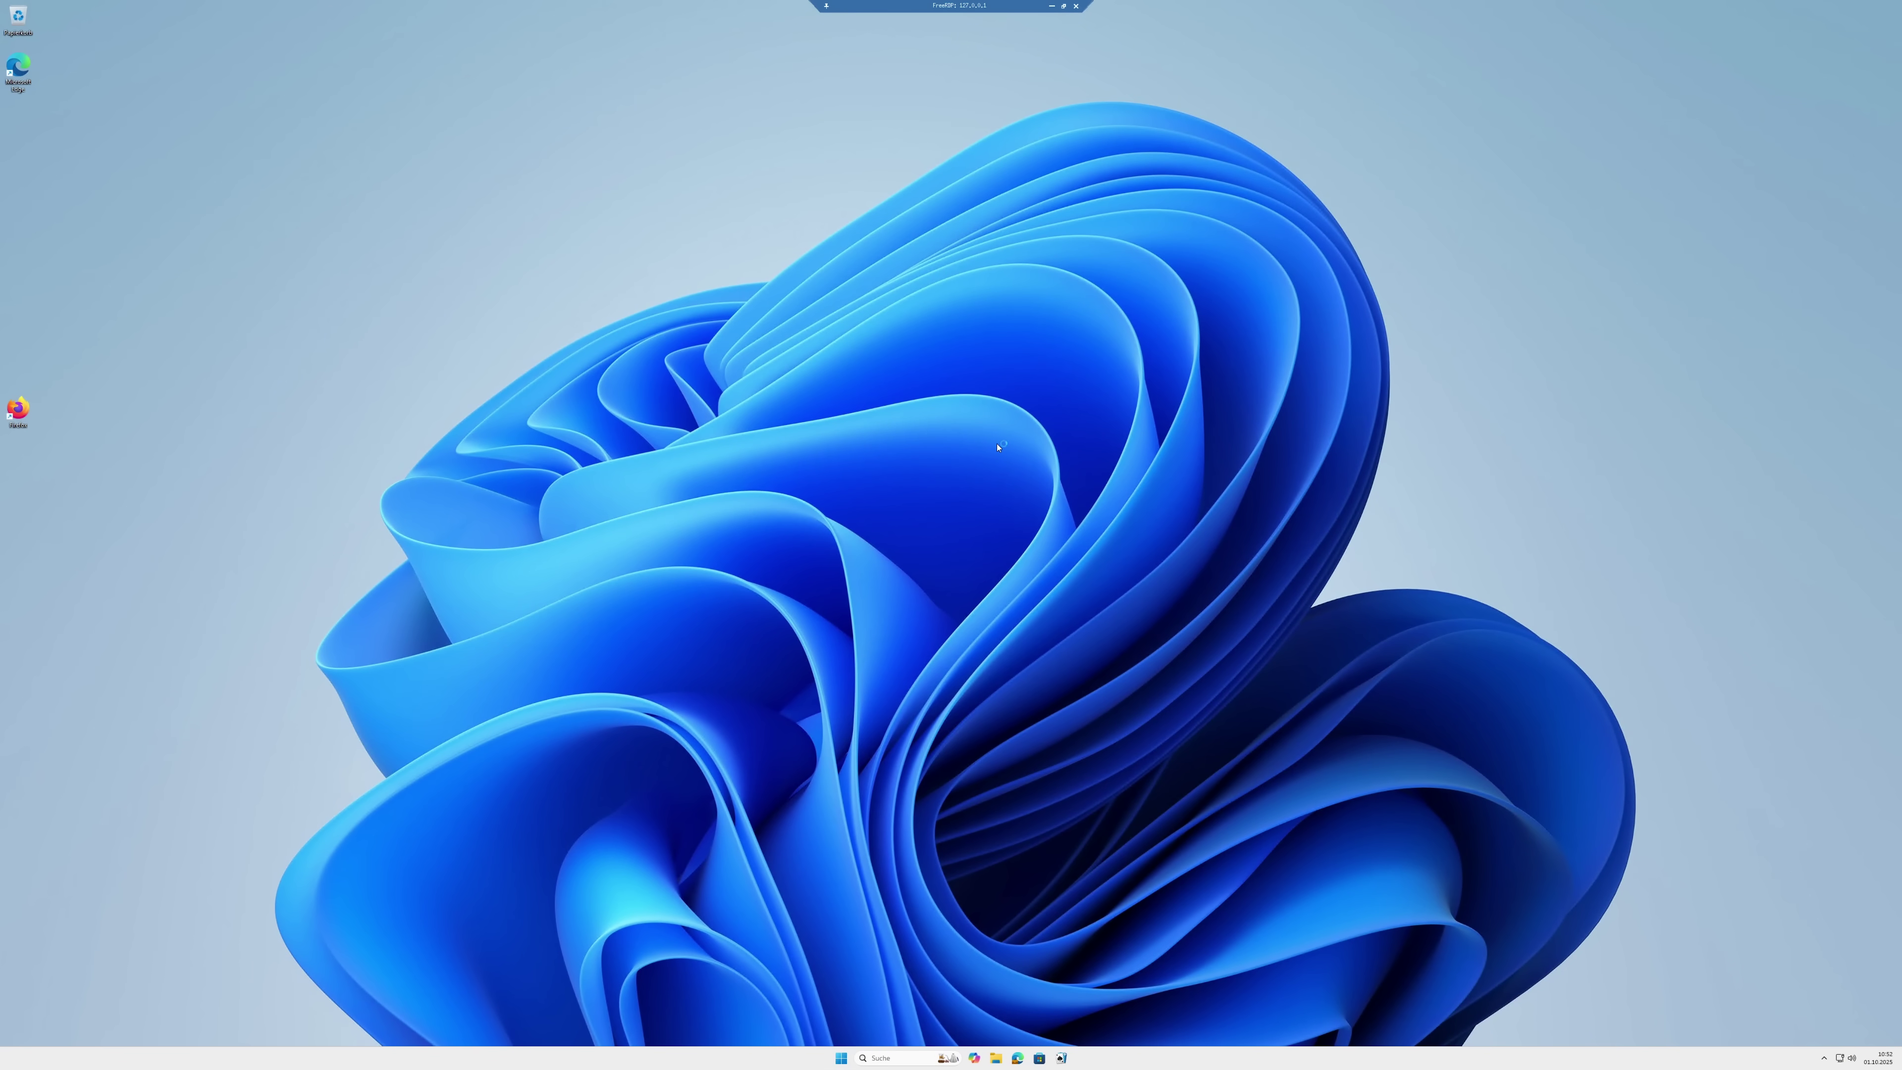
key(super)
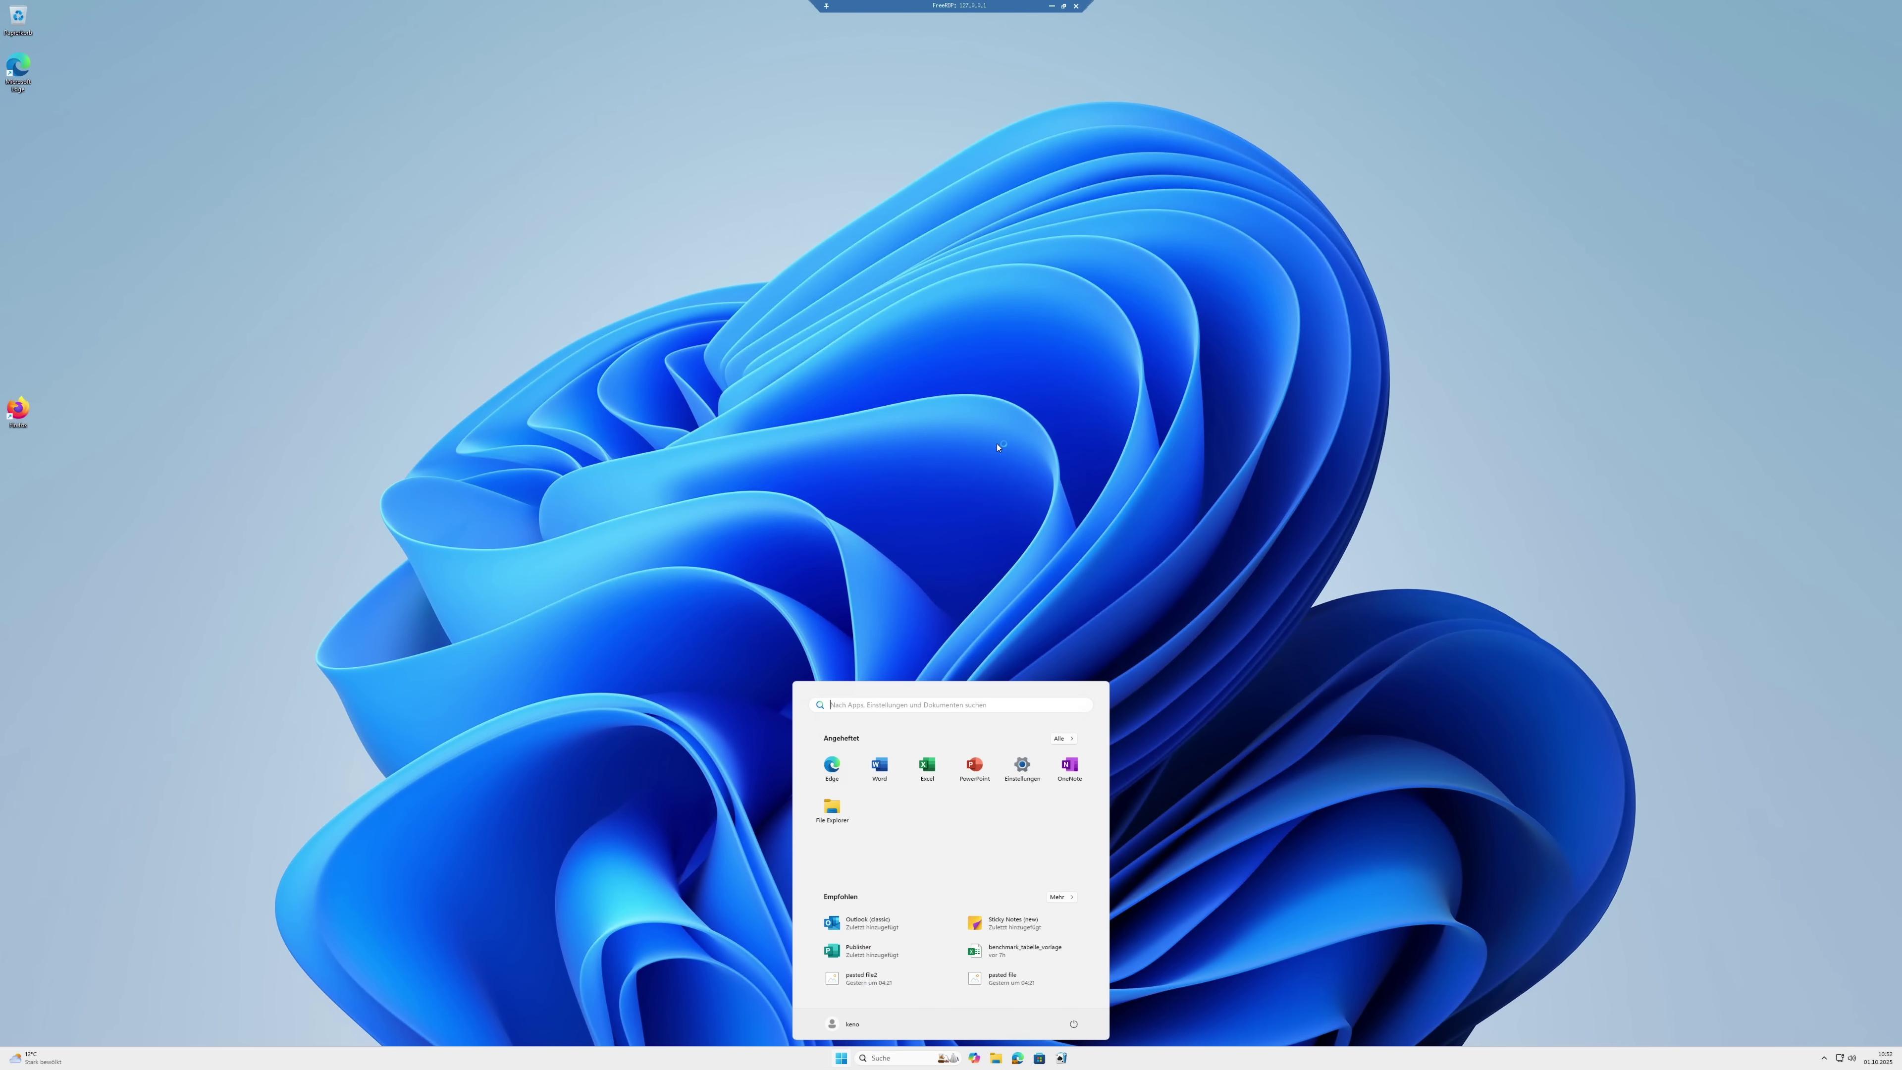
key(super)
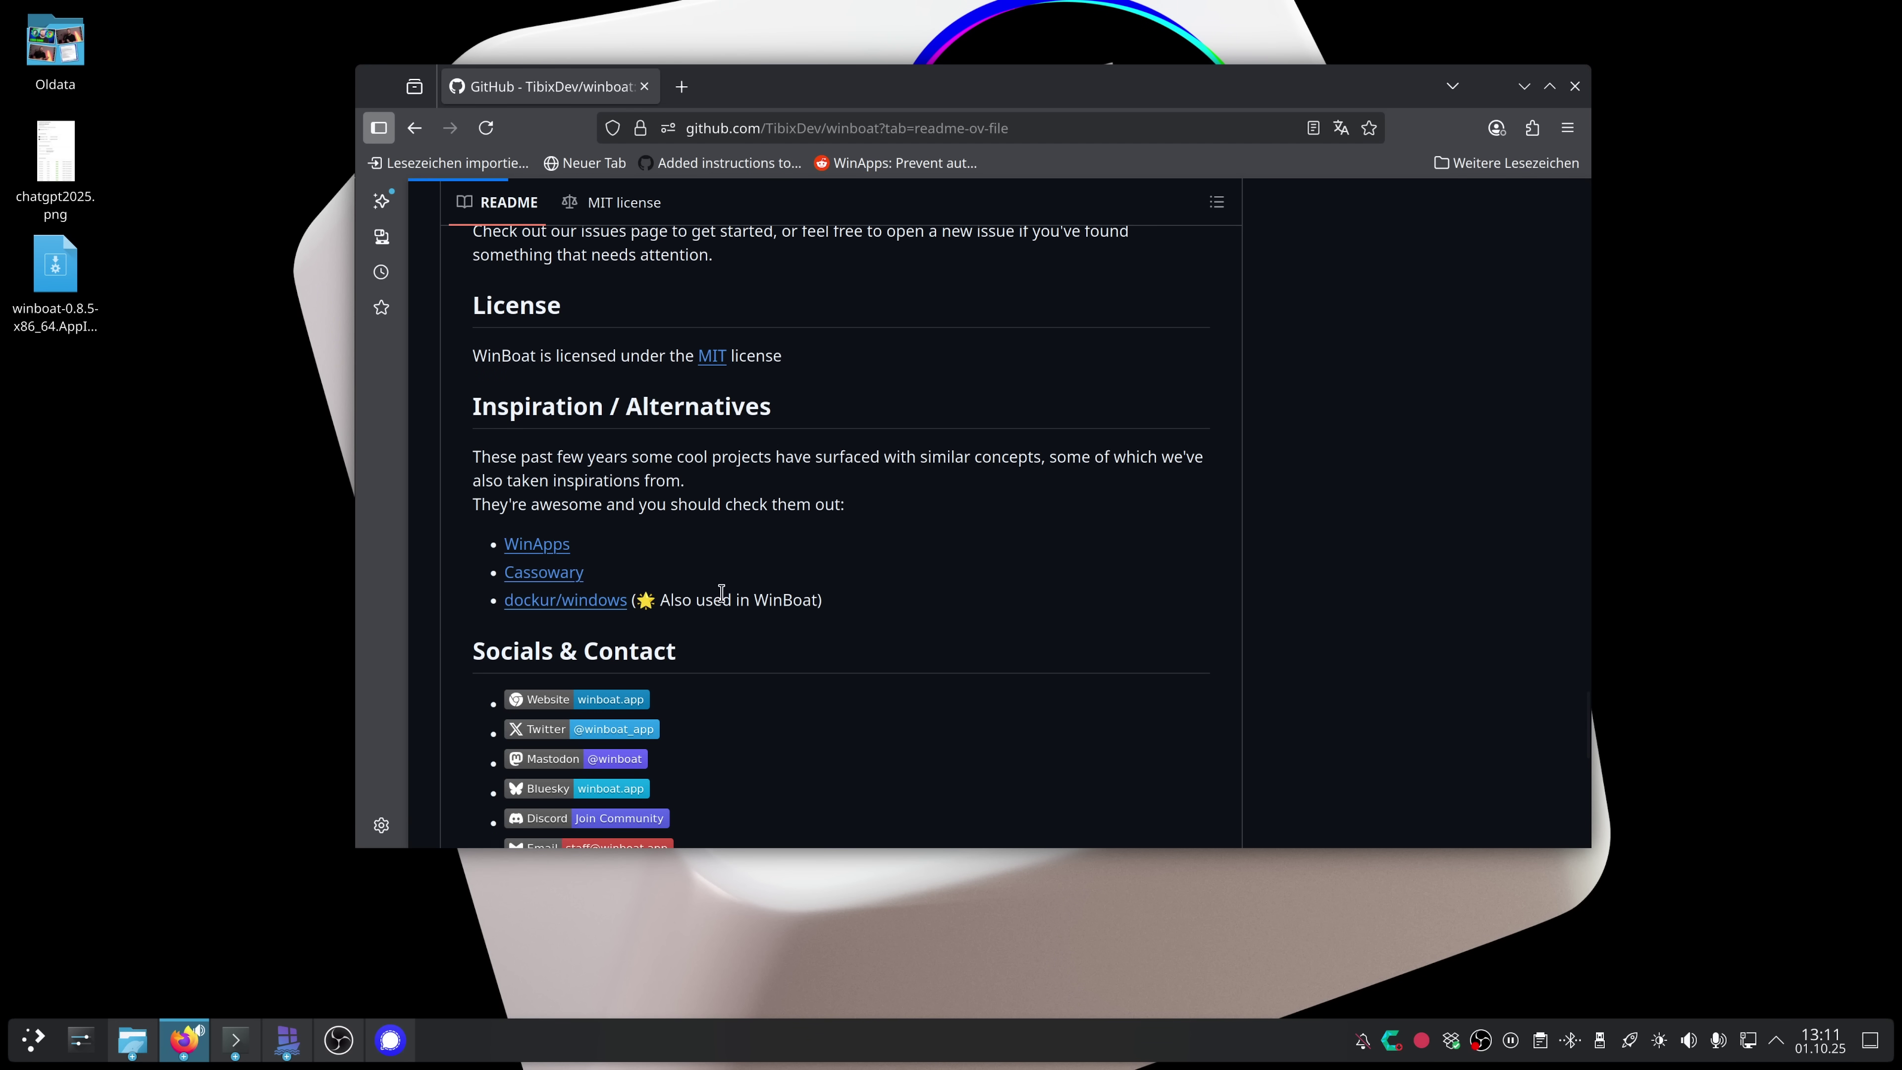
Step: Open the dockur/windows repository from the WinBoat README's alternatives list and read through its installation instructions
scroll(908, 667, down, 4)
scroll(1255, 659, down, 15)
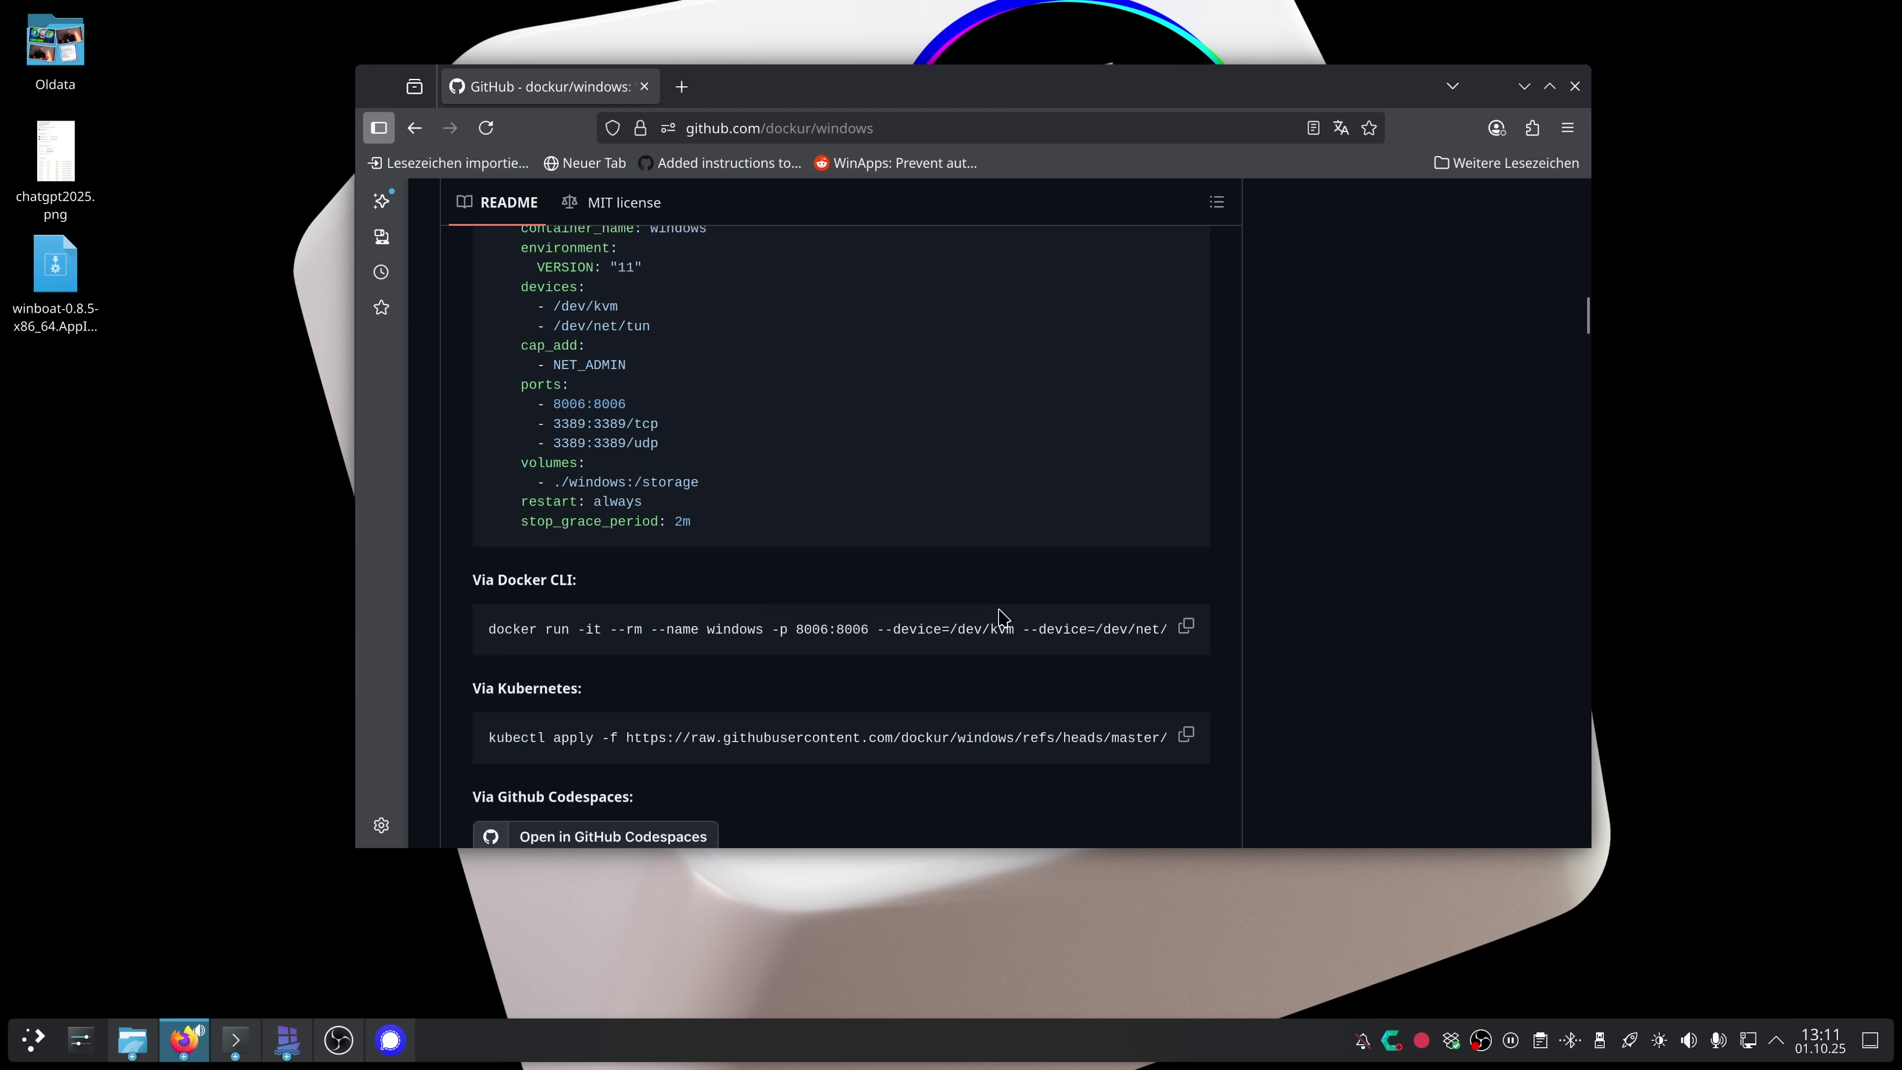
scroll(1003, 618, down, 4)
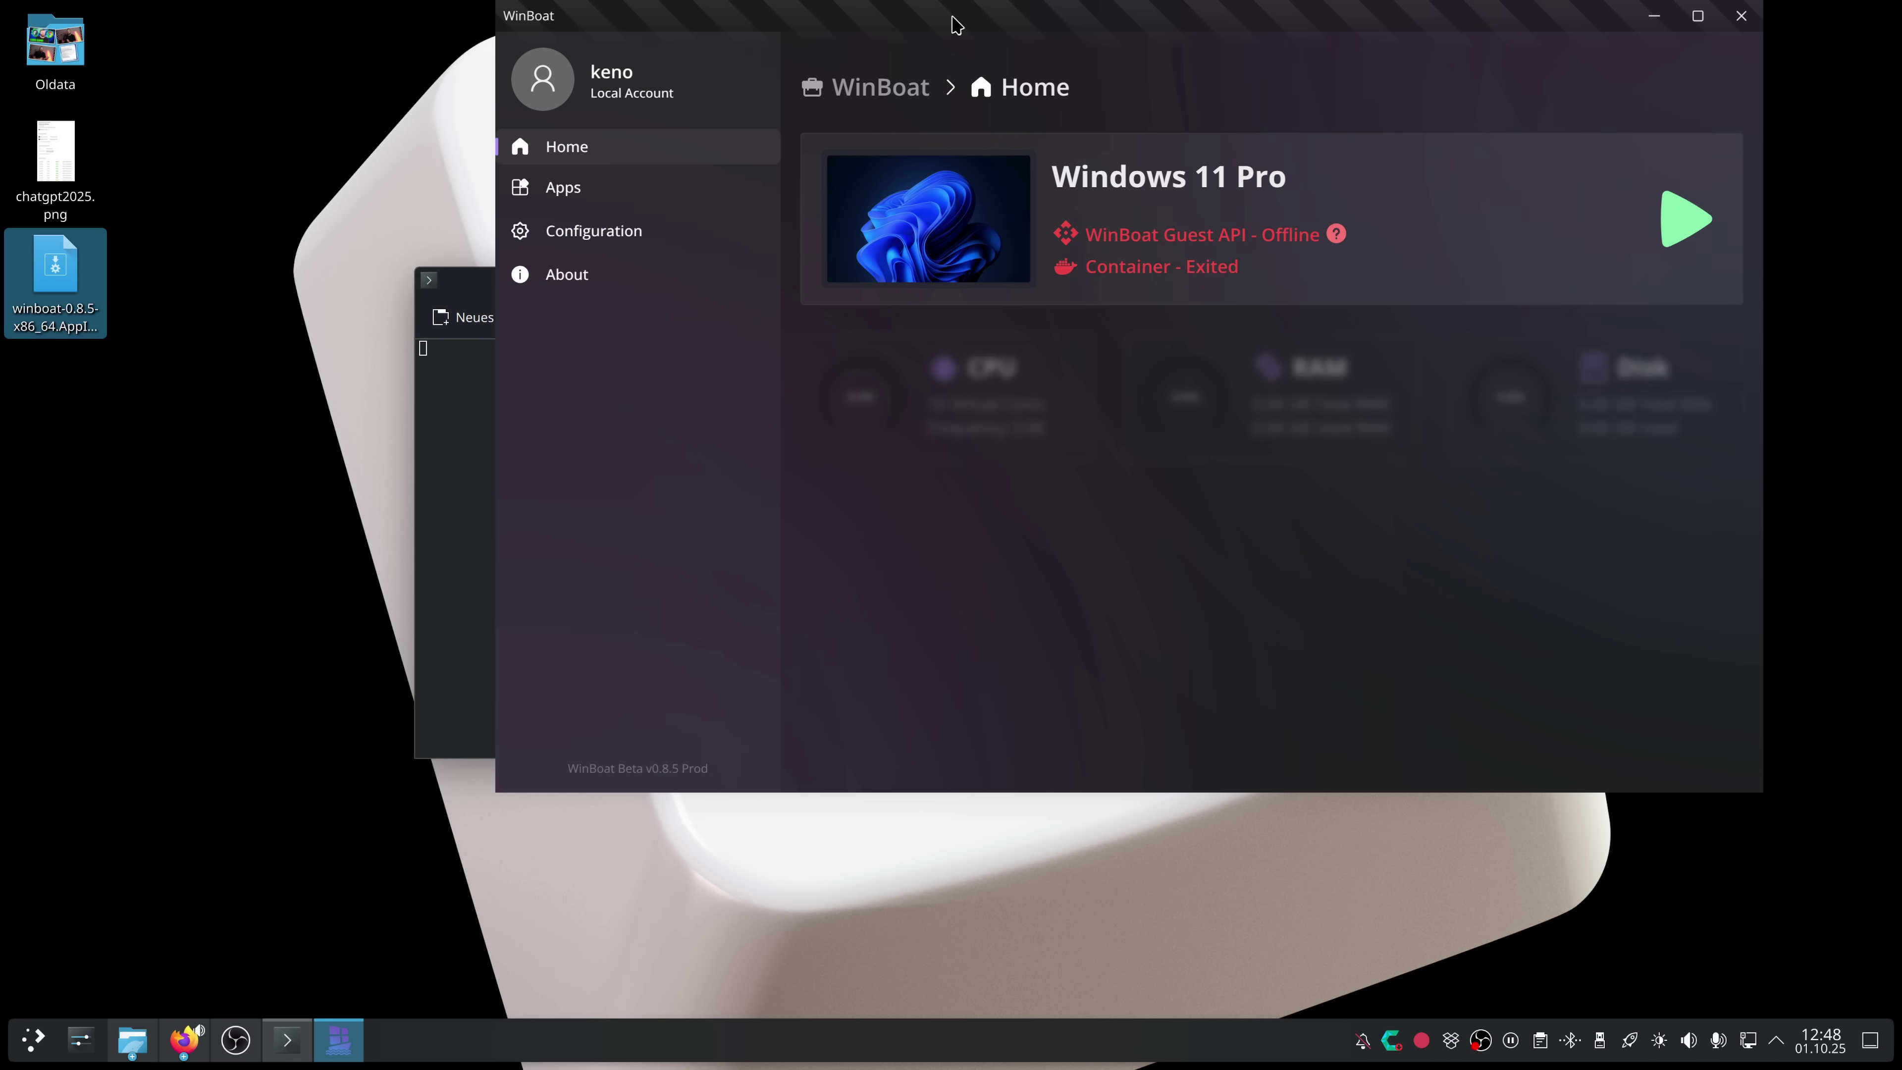
Step: Move the WinBoat window fully onto the desktop and browse its list of available Windows apps
drag(964, 32, 807, 135)
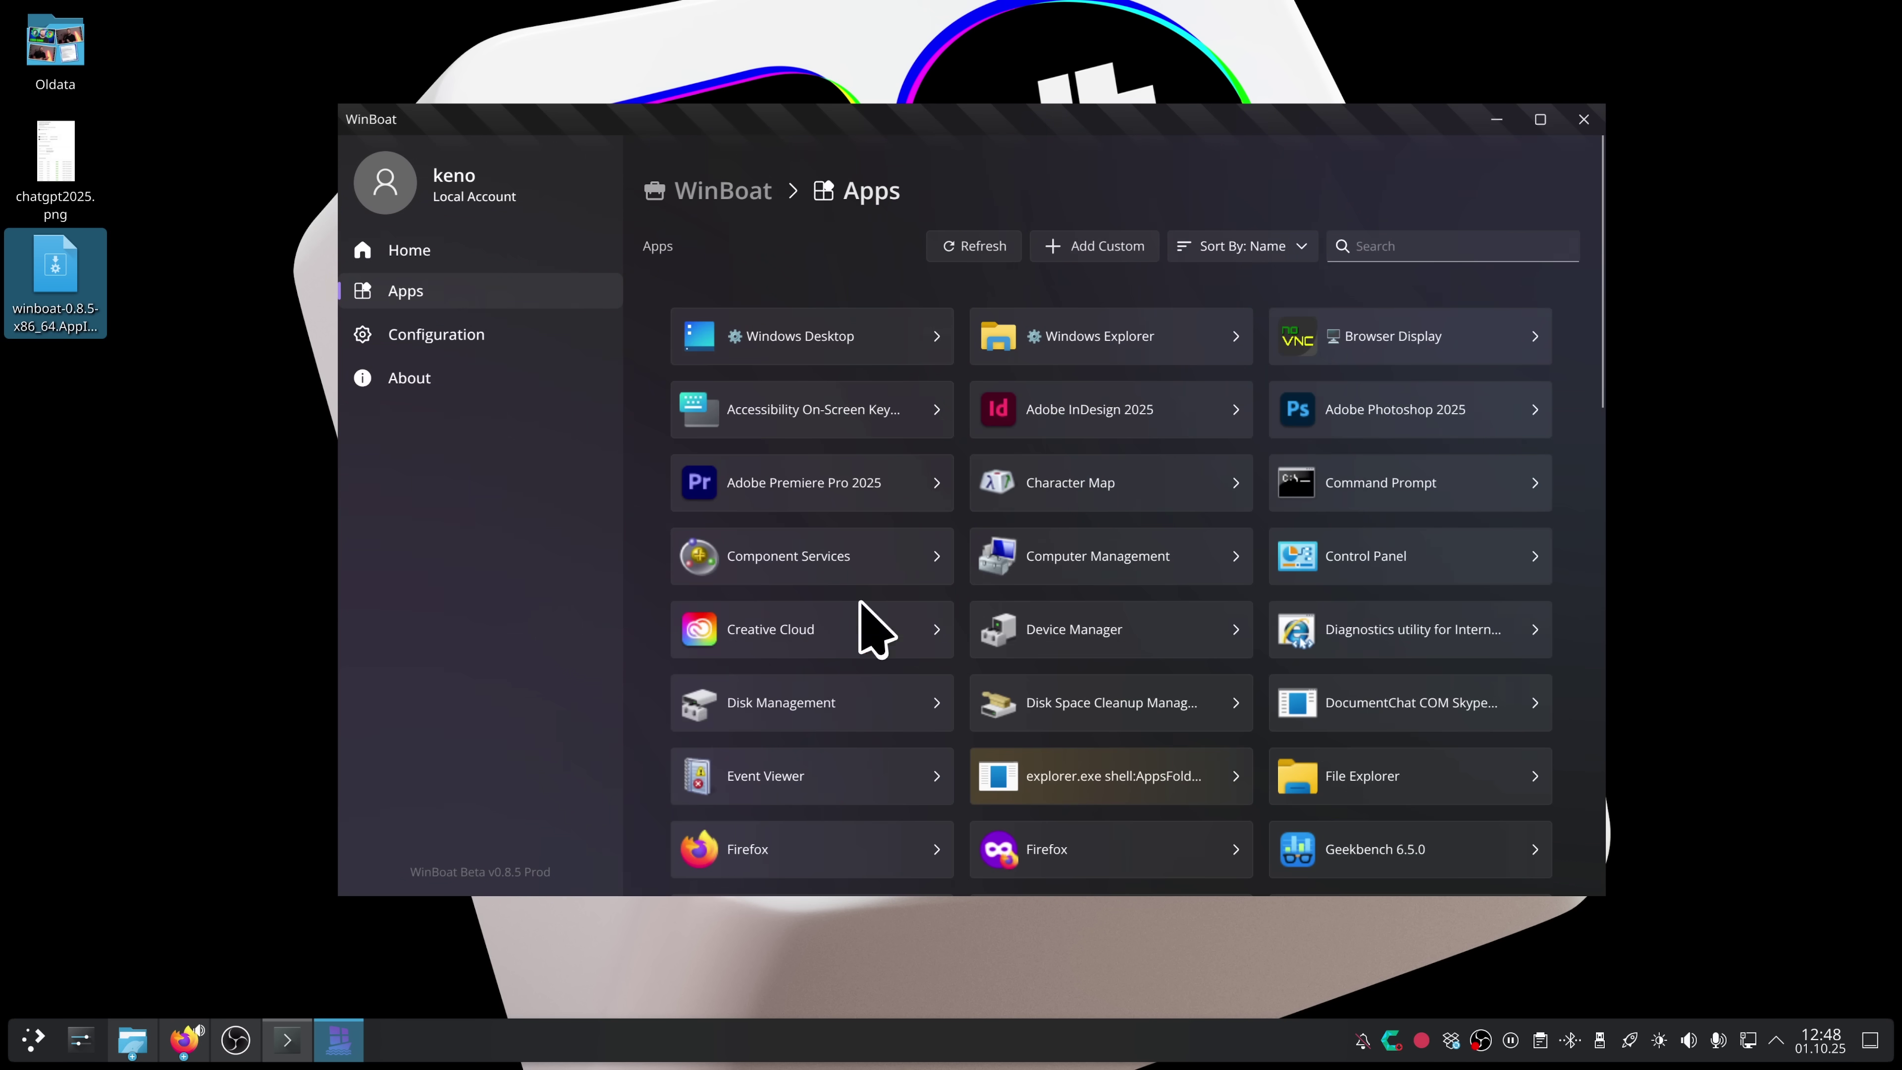
scroll(1115, 637, down, 15)
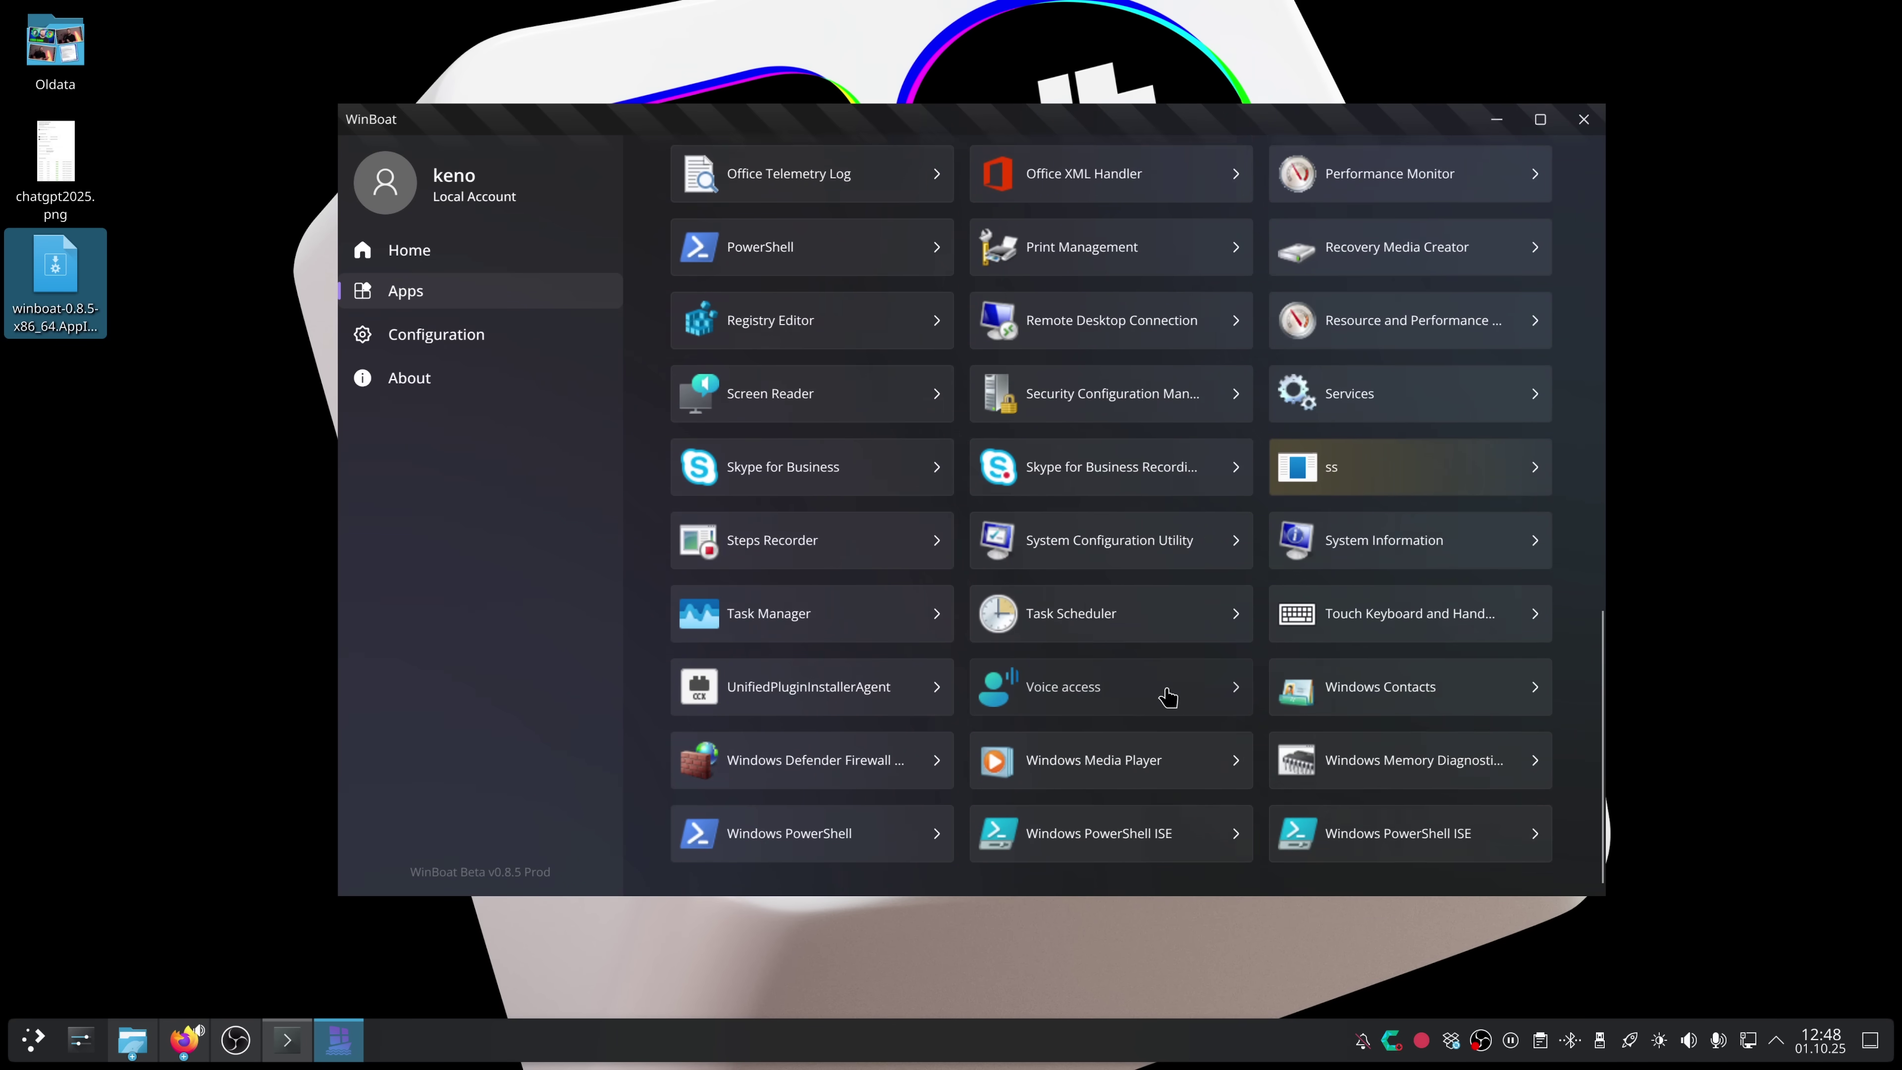
scroll(1168, 698, up, 15)
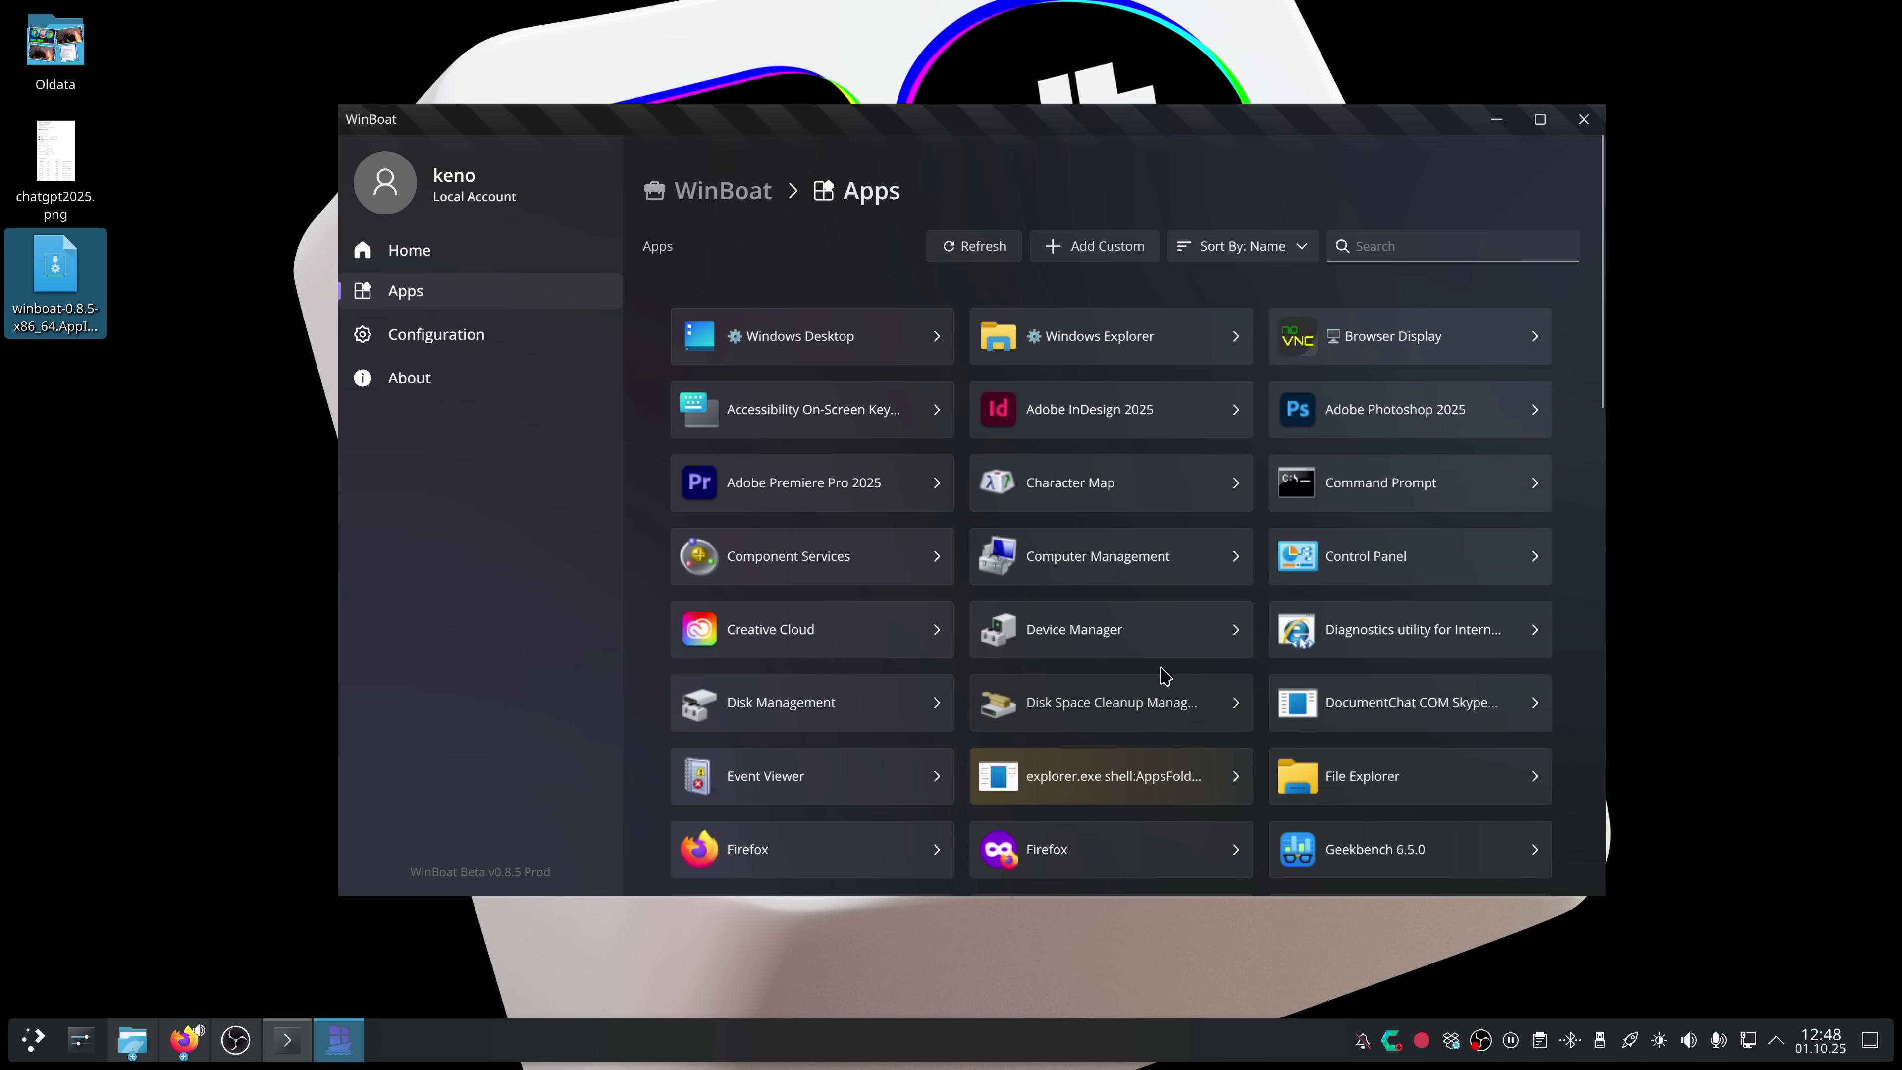
scroll(1161, 686, down, 1)
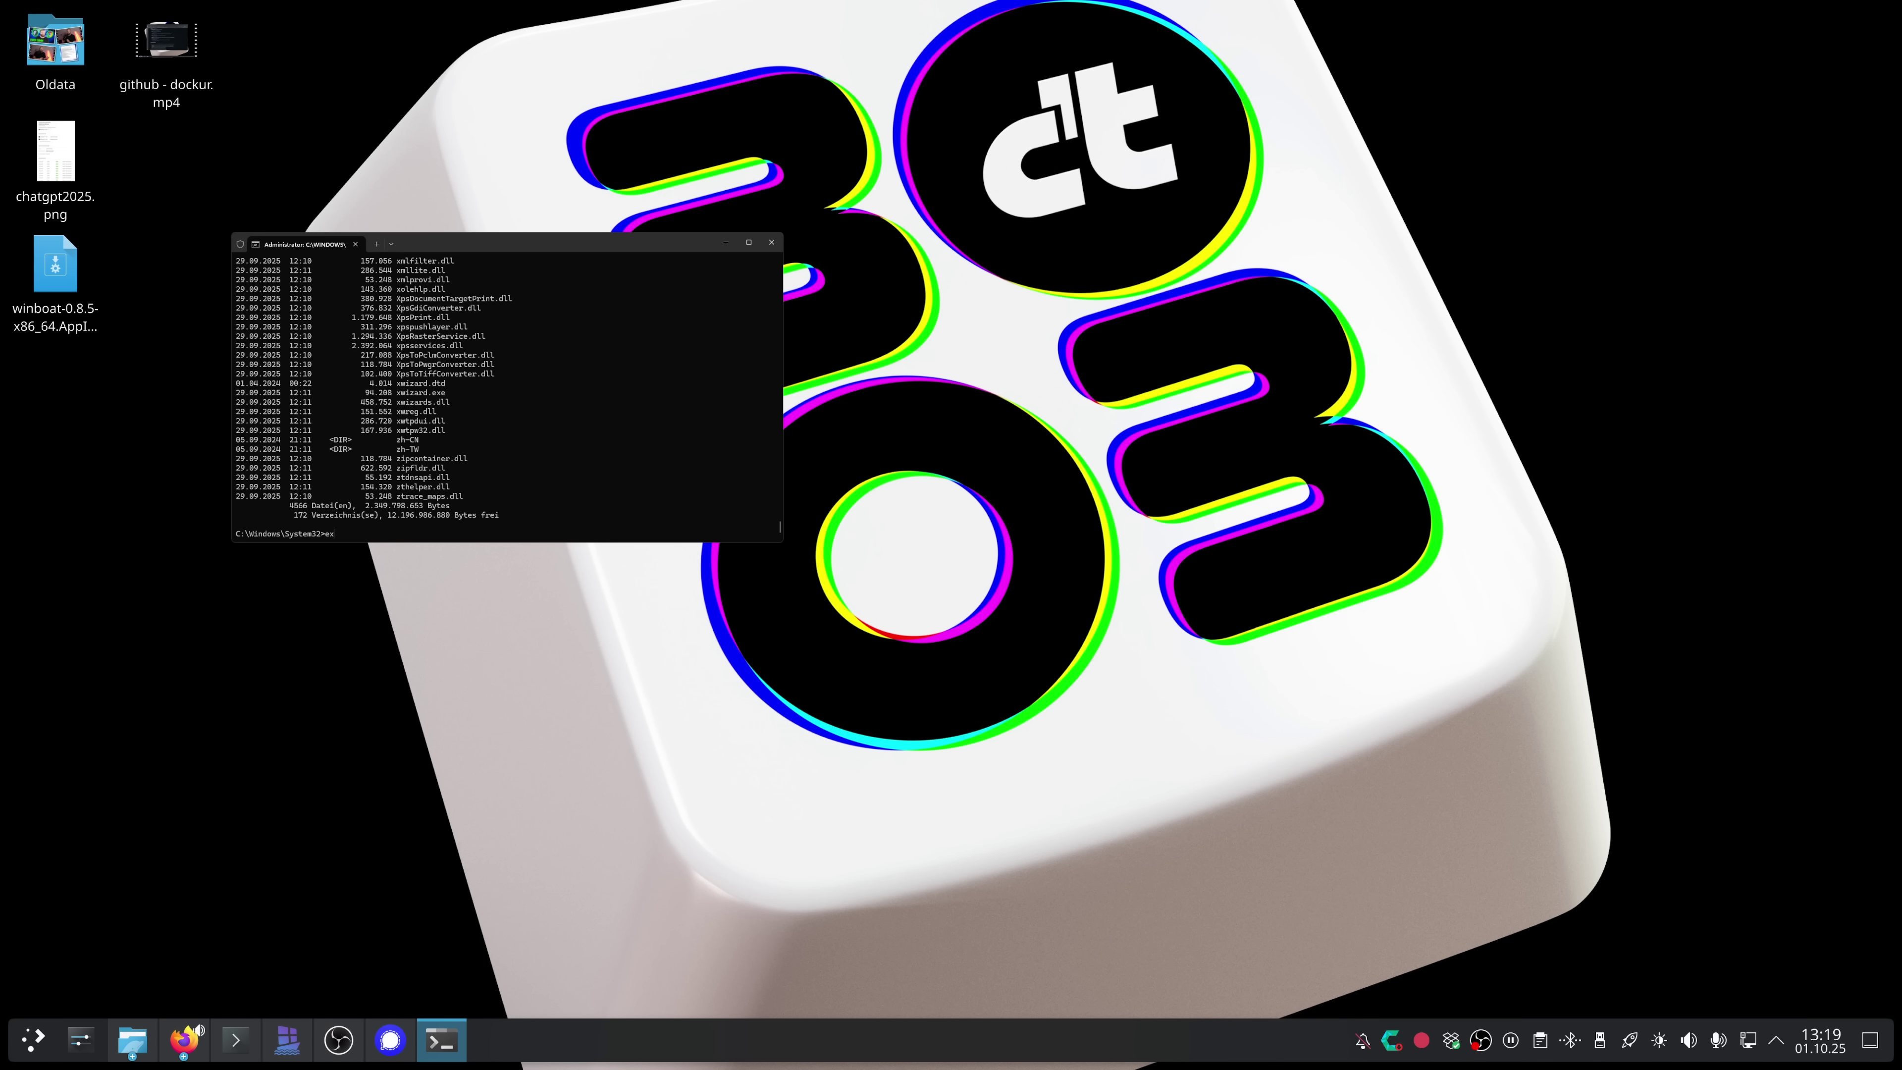
Step: Go up from System32 to C:\Windows in the command prompt and list the directory contents with dir
text(d ..)
key(Return)
text(dir)
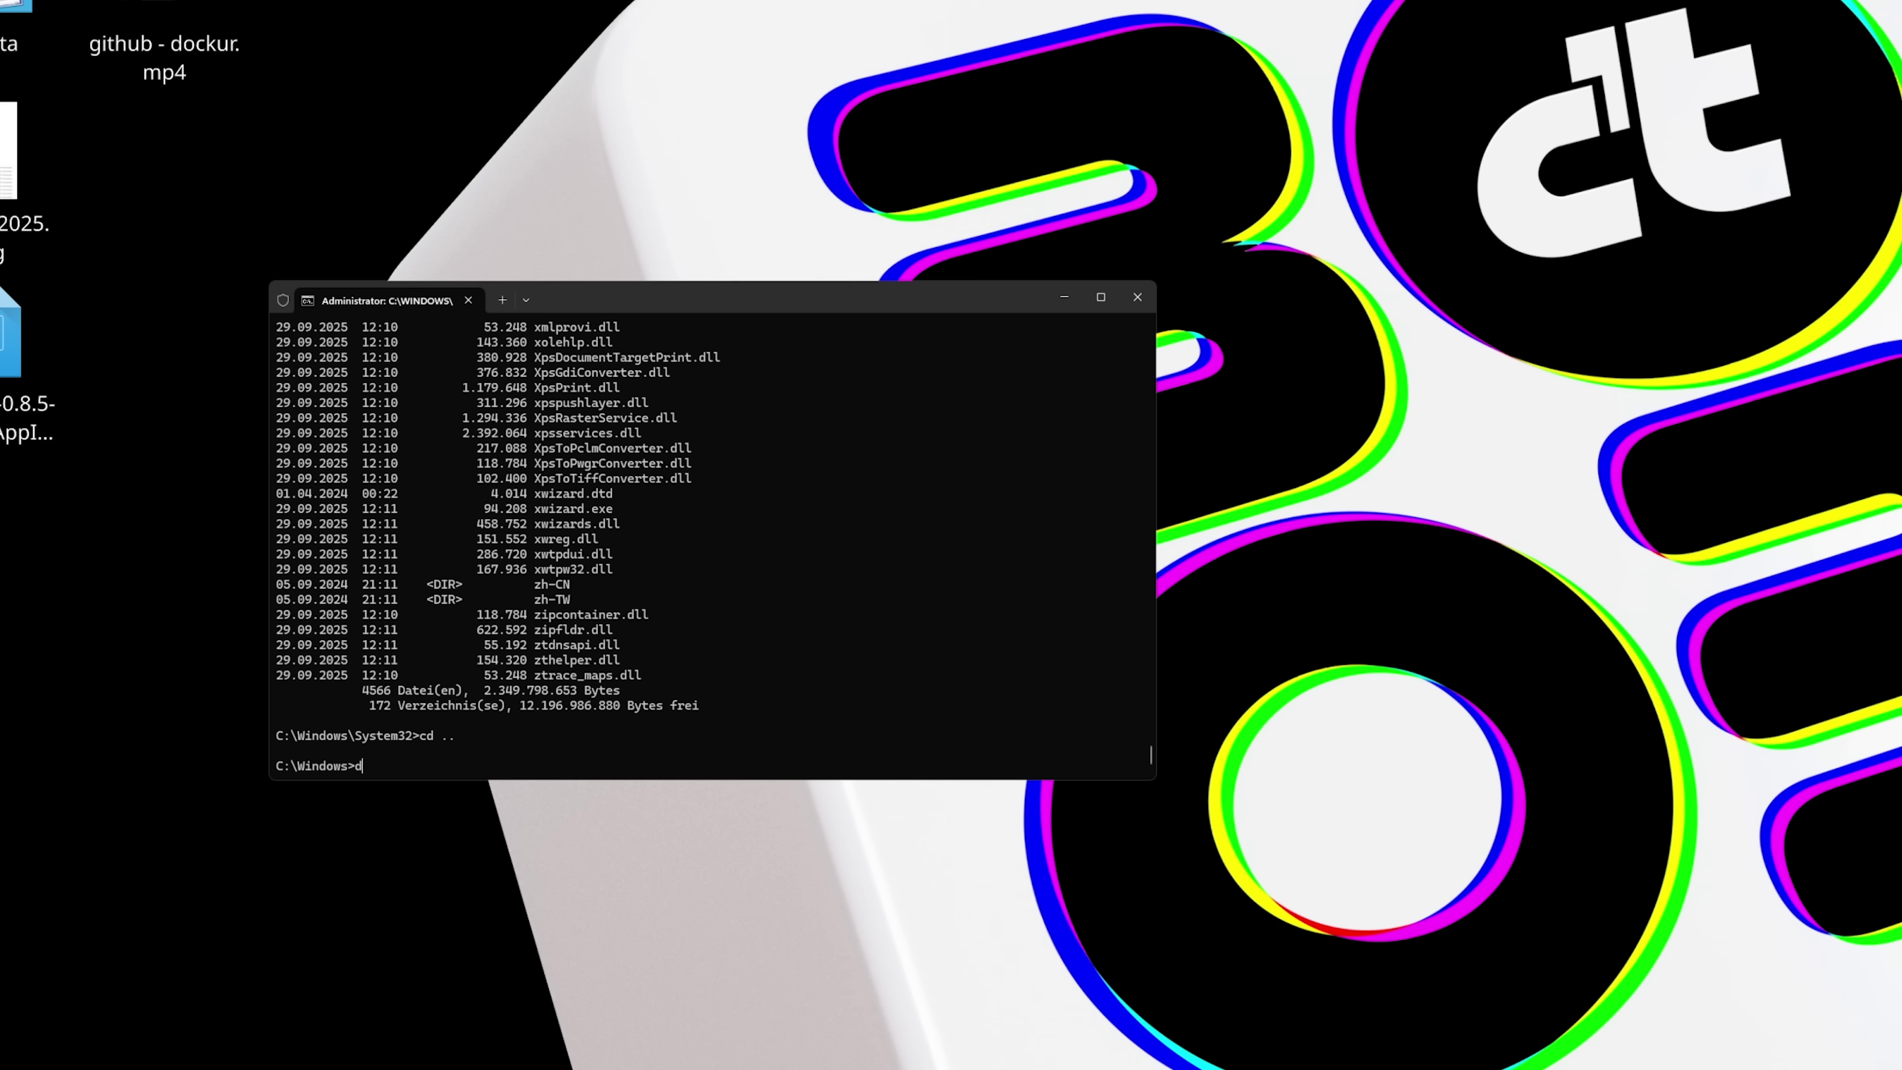
key(Return)
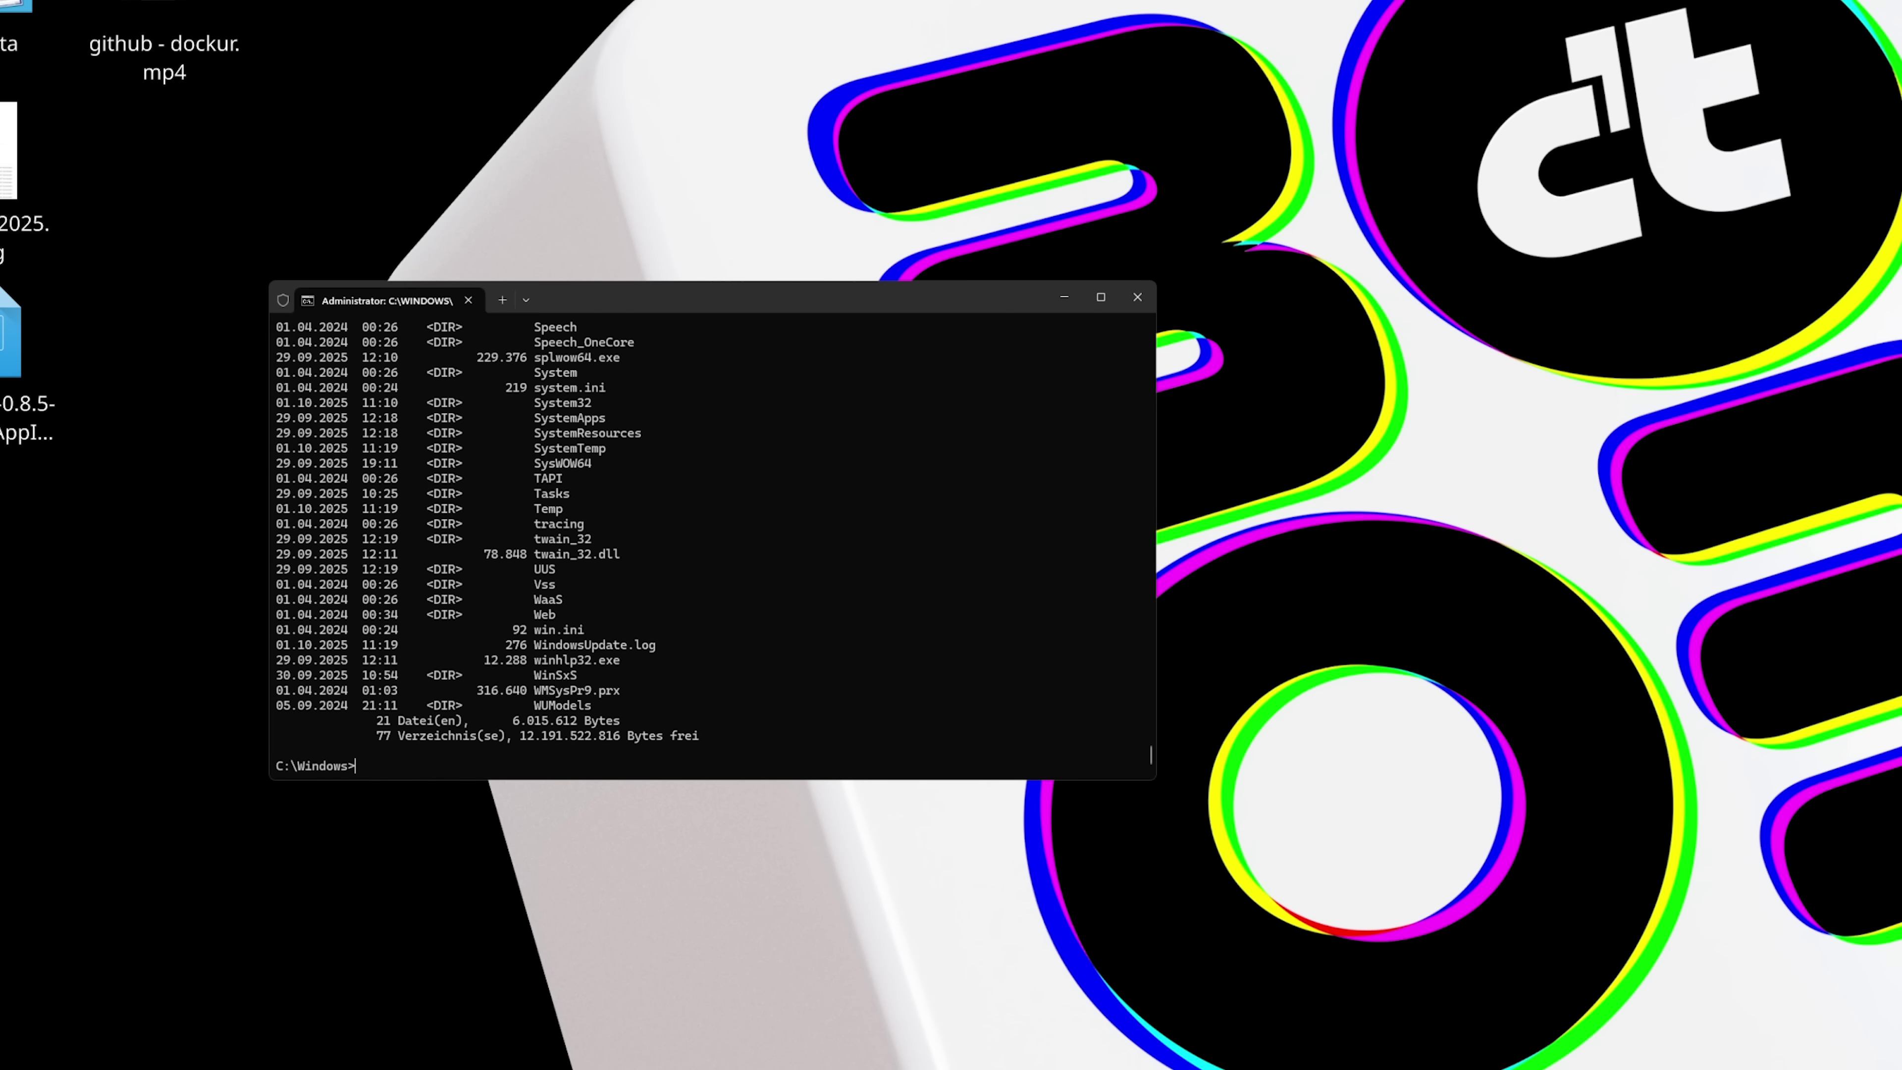
Step: Go up to the root of drive C: with cd .. and list its contents with dir
key(Return)
text(cd ..)
key(Return)
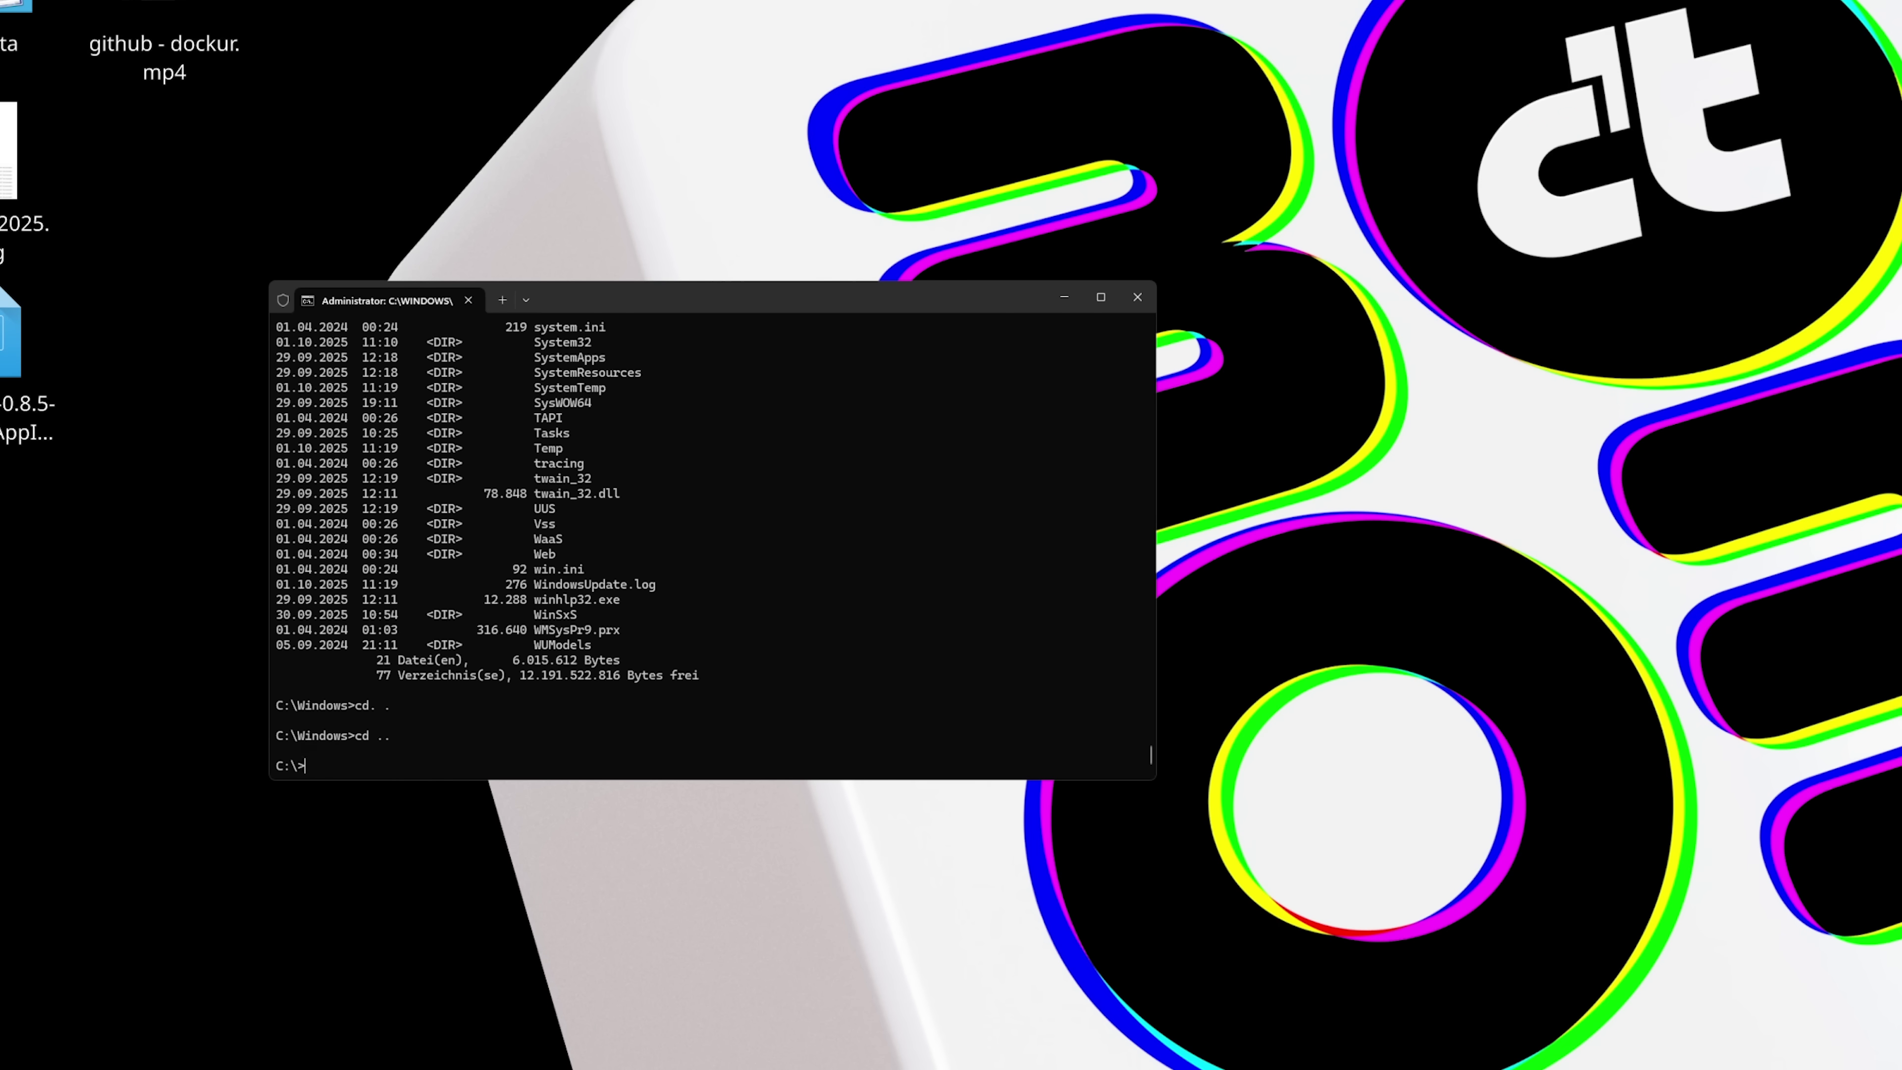
text(dir)
key(Return)
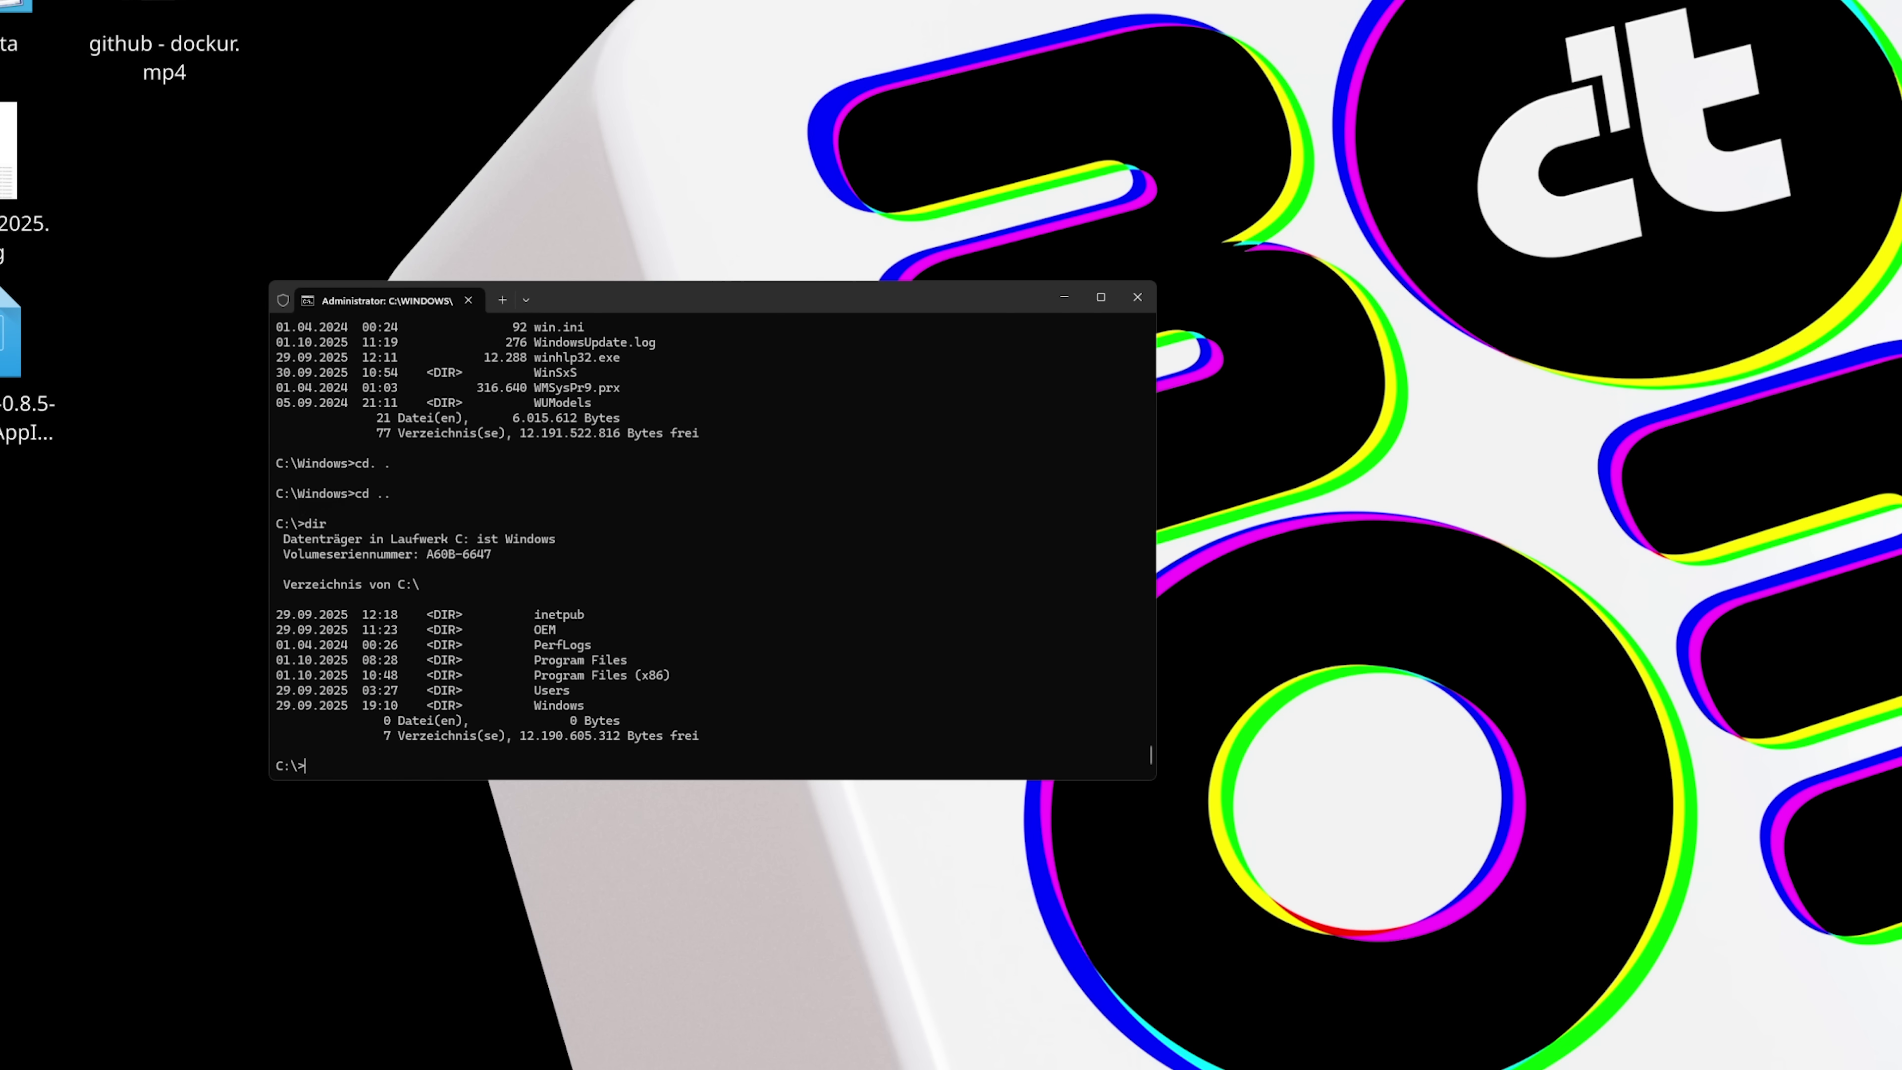
Step: Run winver and move the Windows version dialog beside the command prompt window
key(Return)
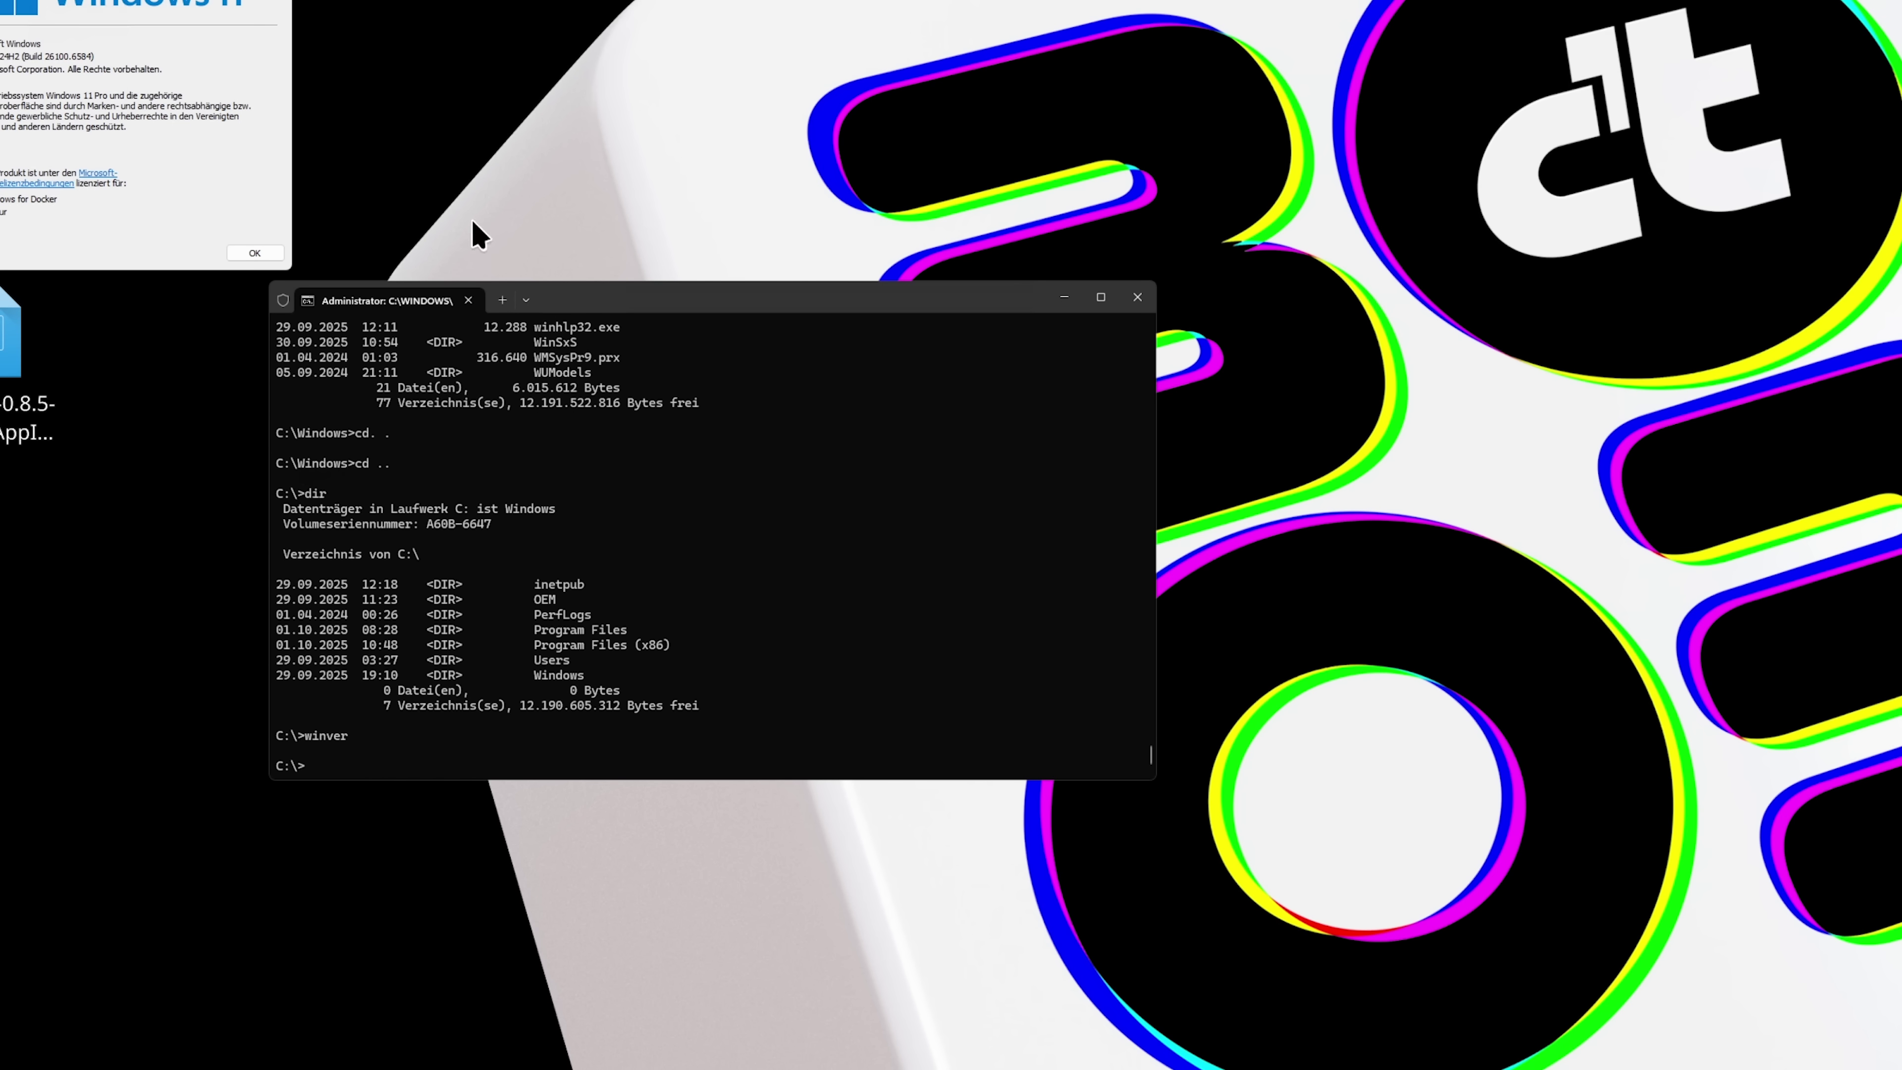
drag(157, 2, 1661, 453)
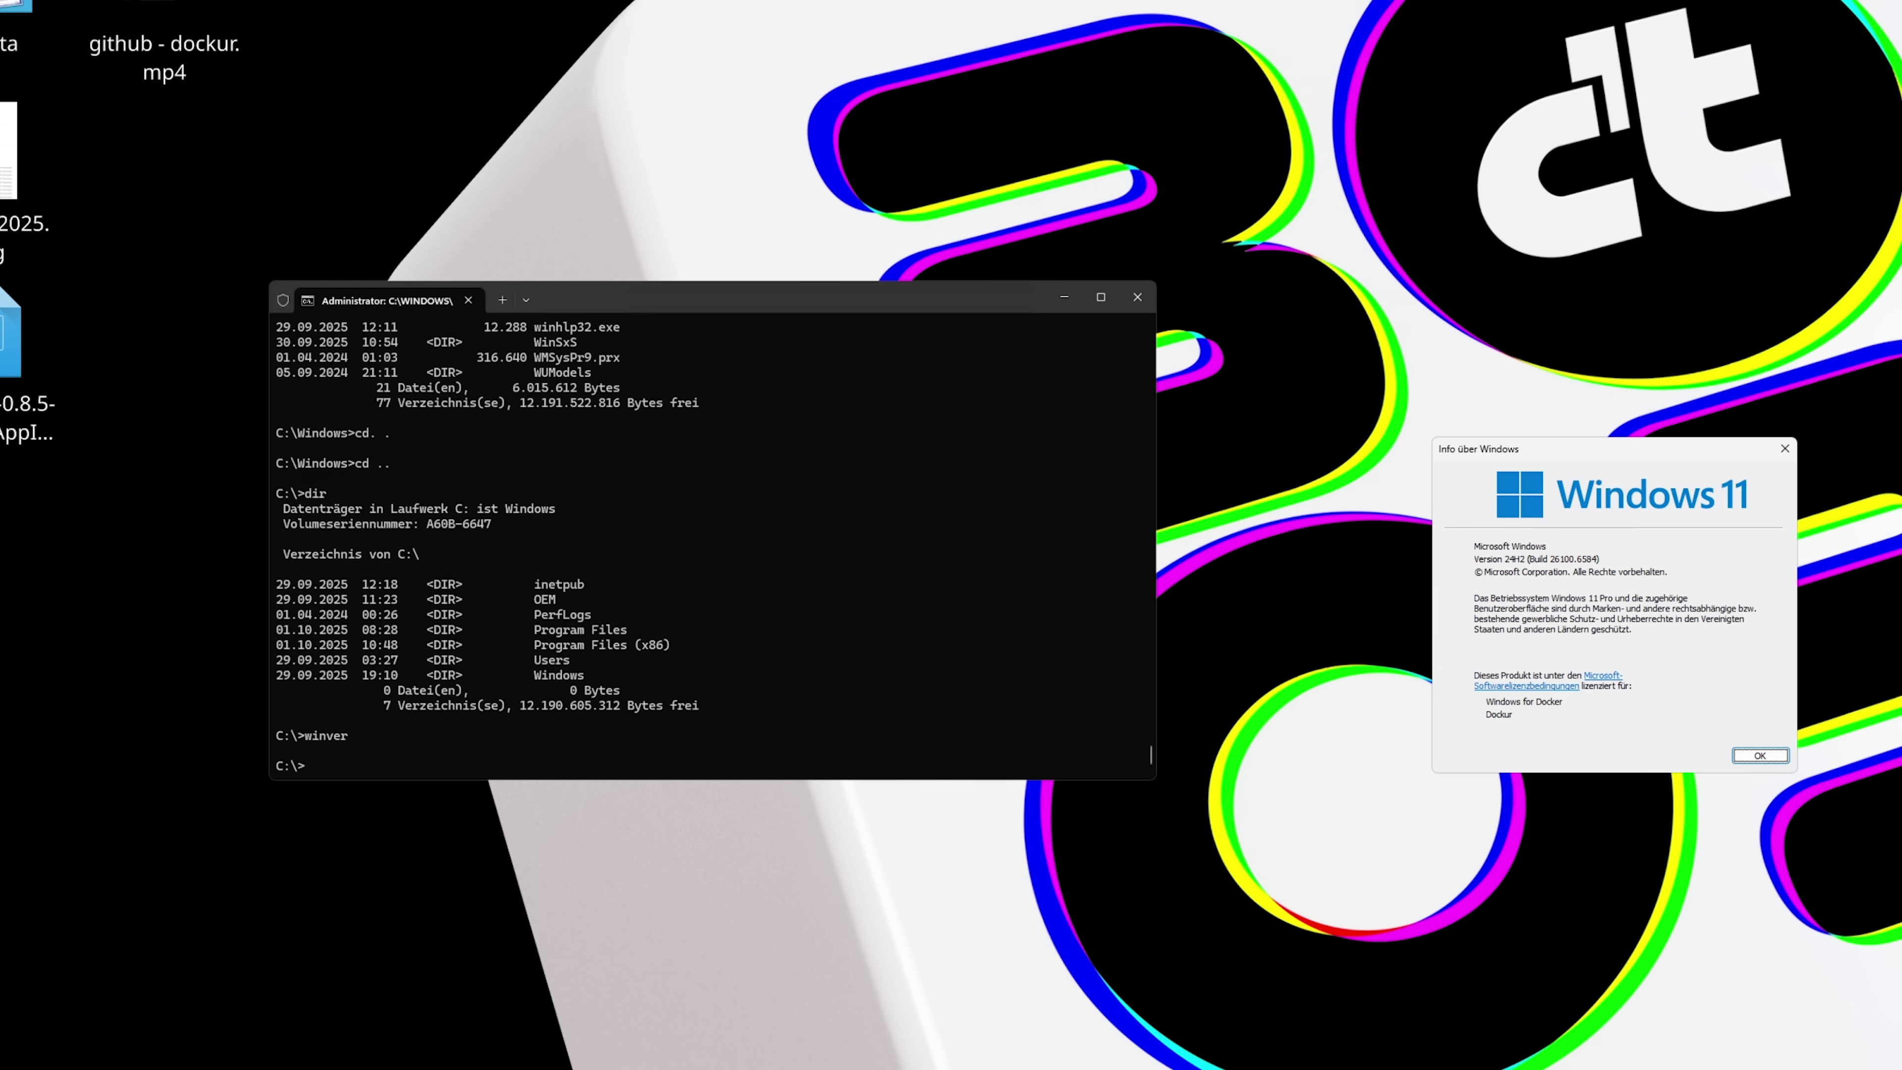
click(1349, 1069)
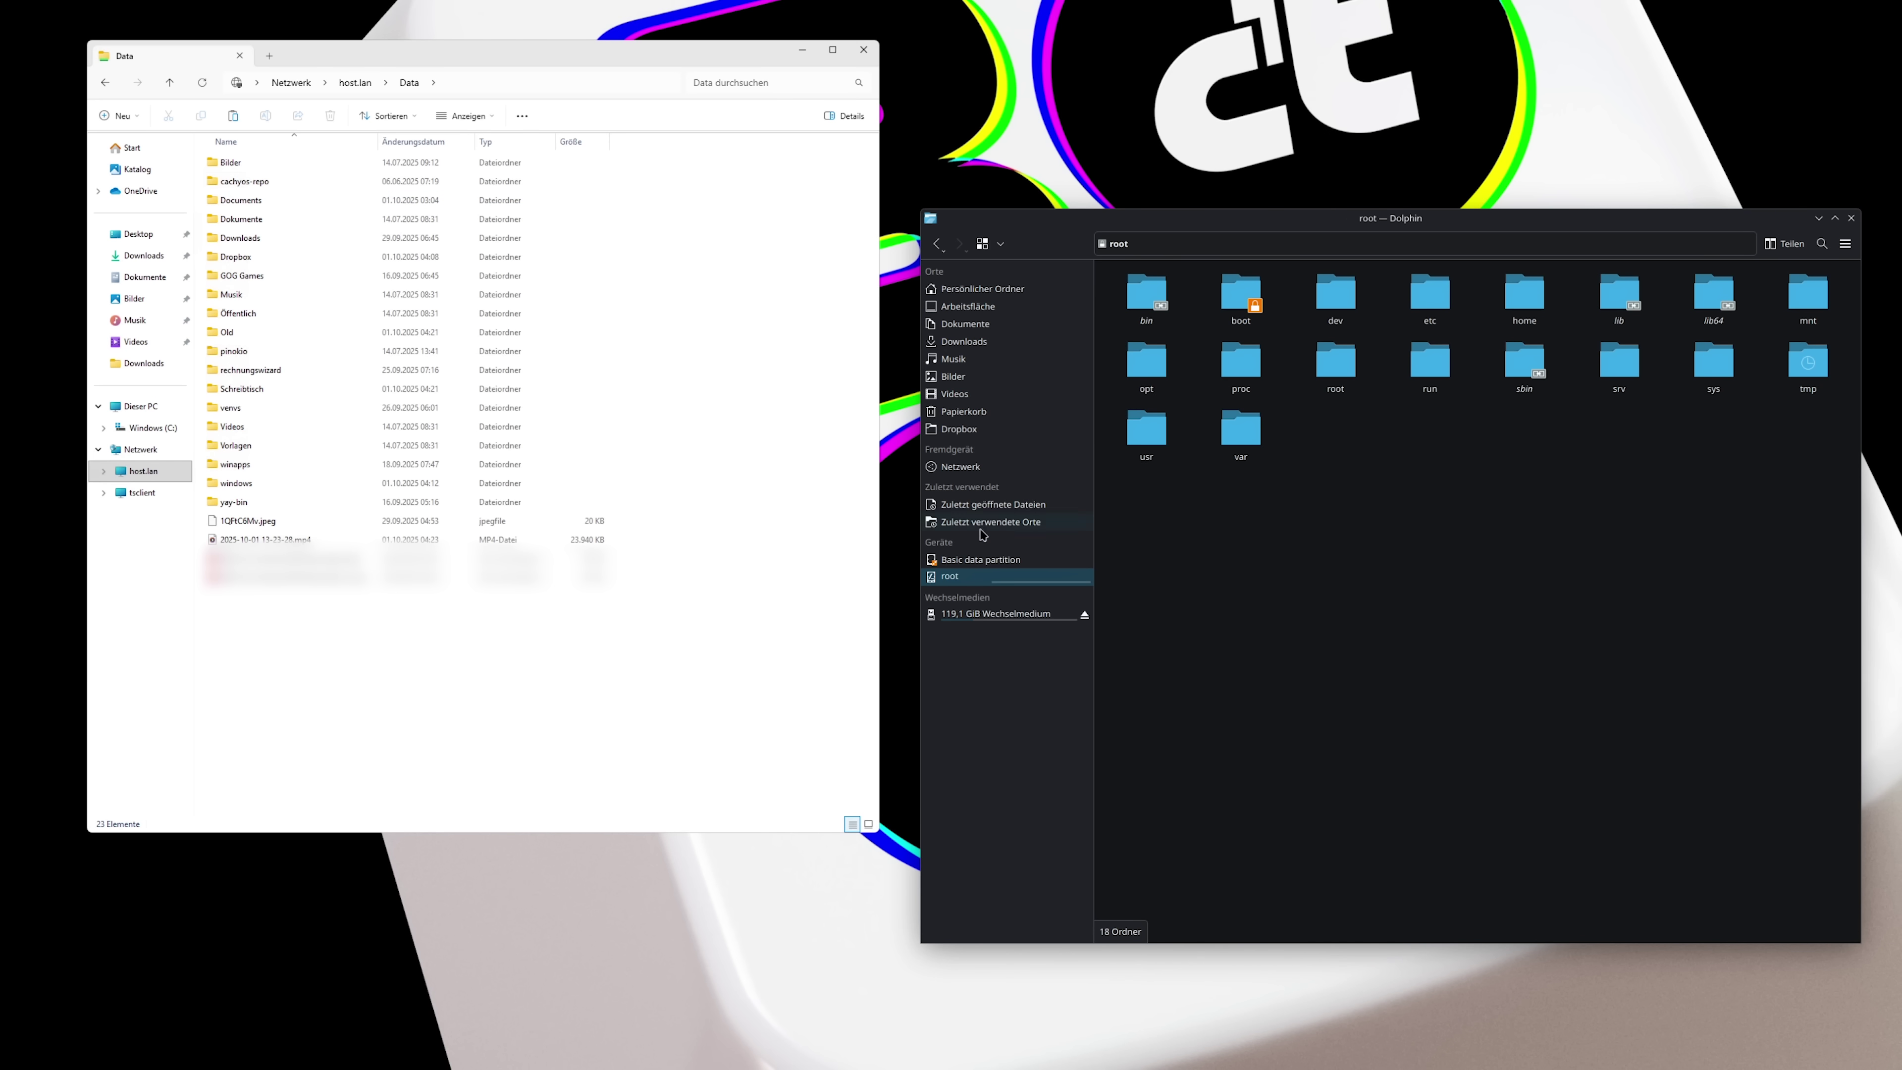
Step: Open the personal home folder in Dolphin and the display options for the shared Data folder in Windows Explorer
click(1011, 291)
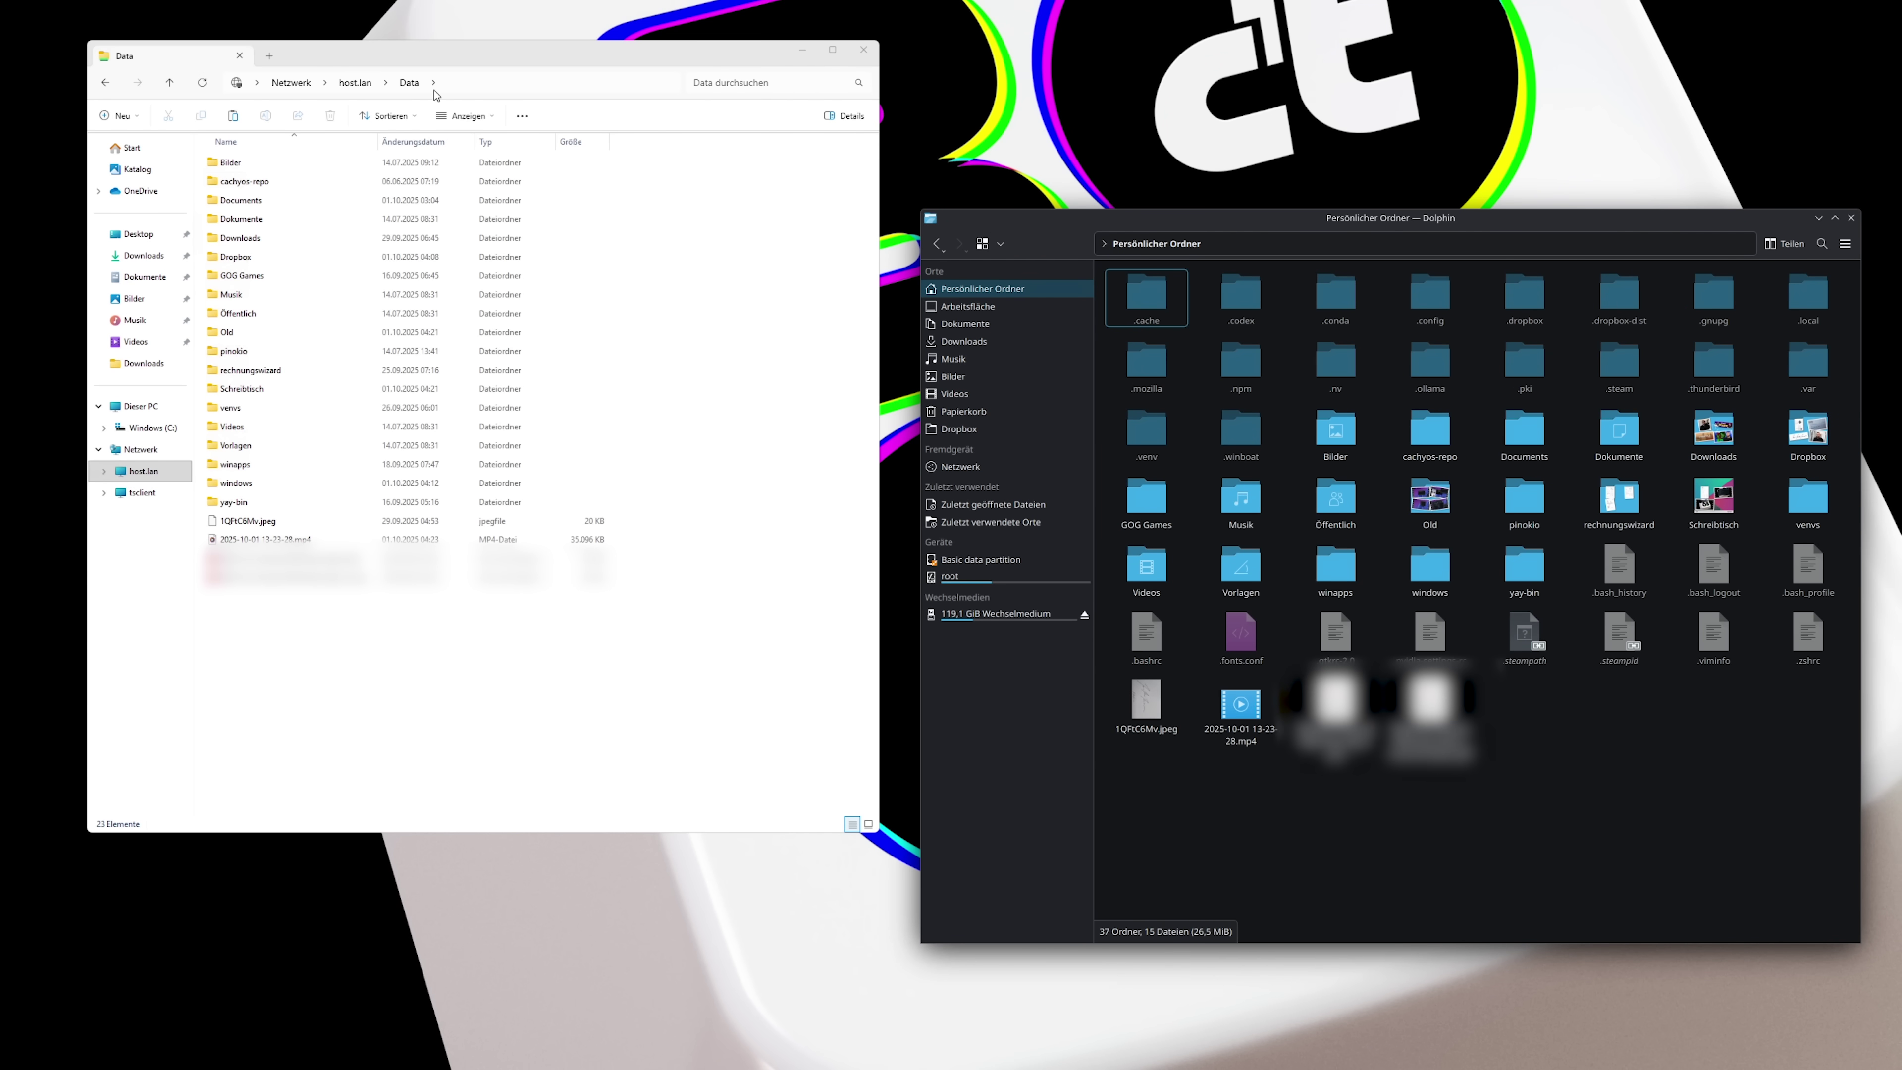
click(462, 116)
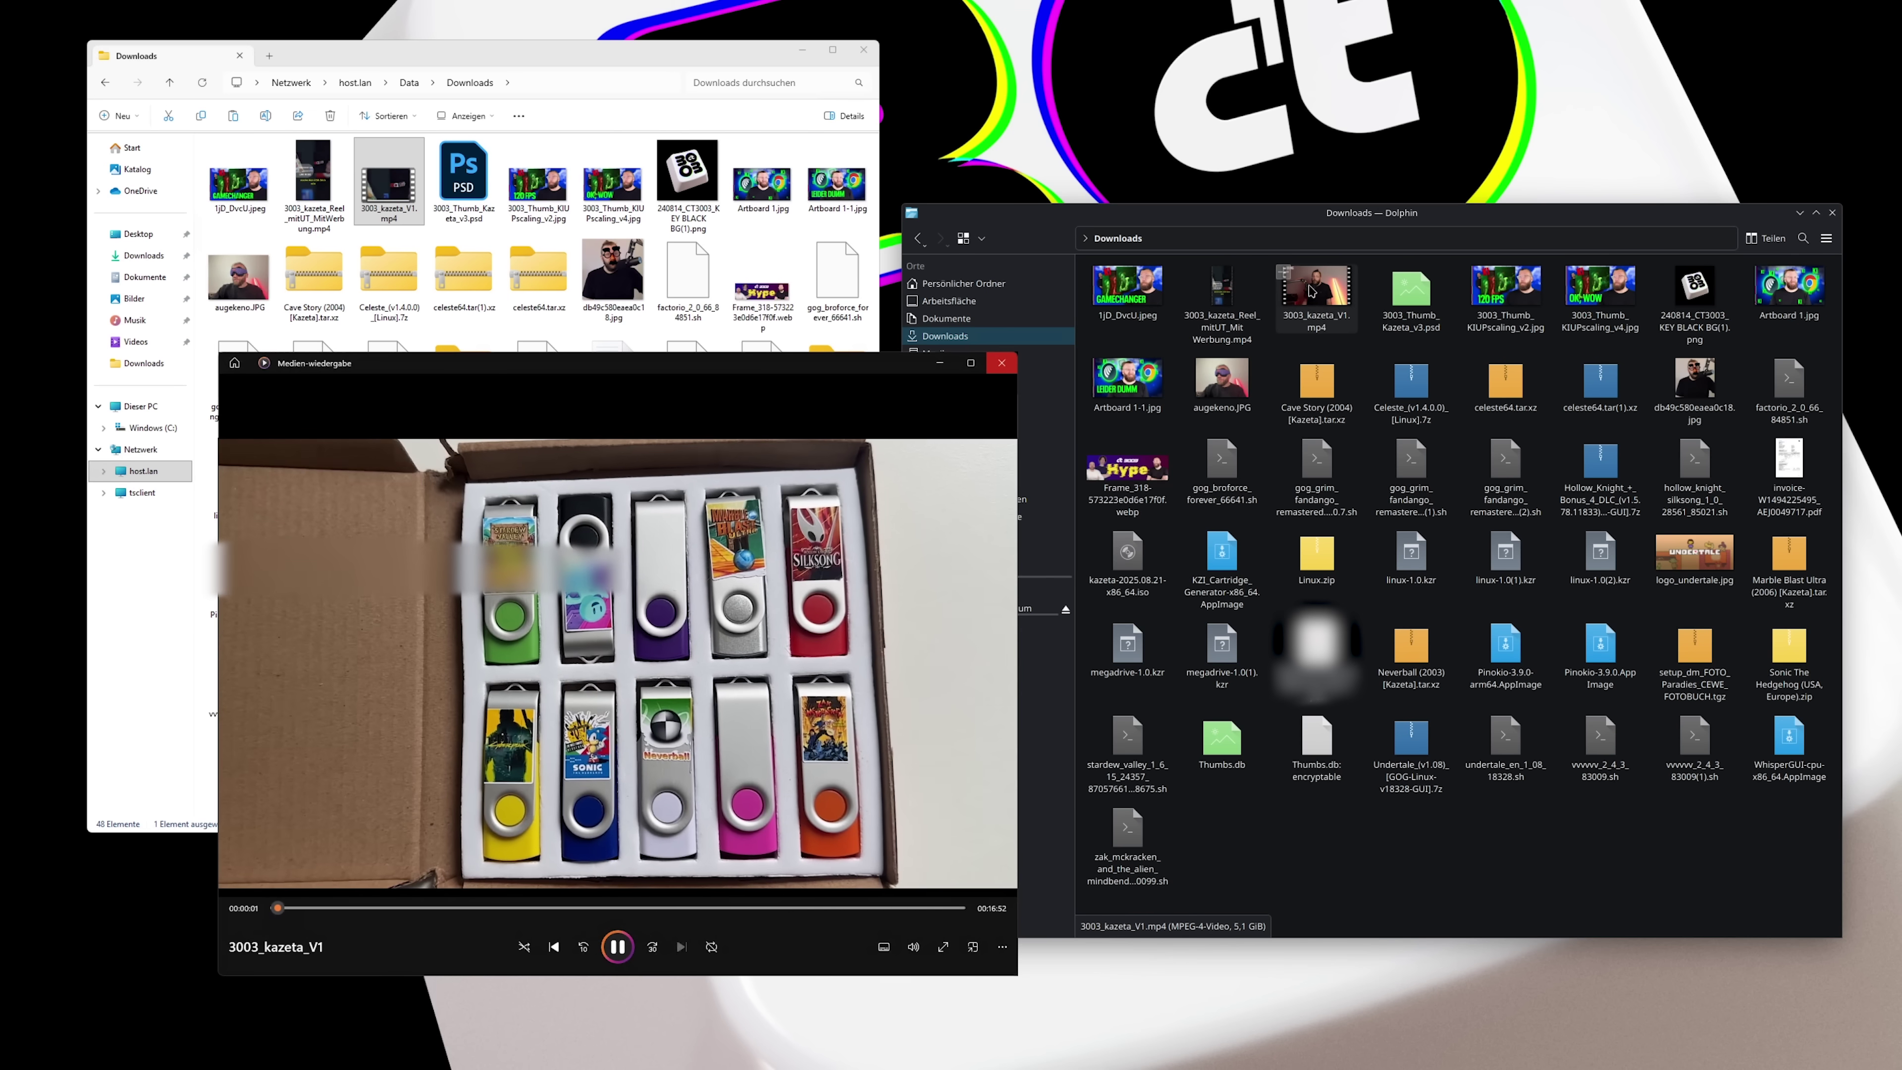
Step: Play 3003_kazeta_V1.mp4 from Dolphin's Downloads folder alongside the Windows media player, and close the Haruna player
double_click(1315, 288)
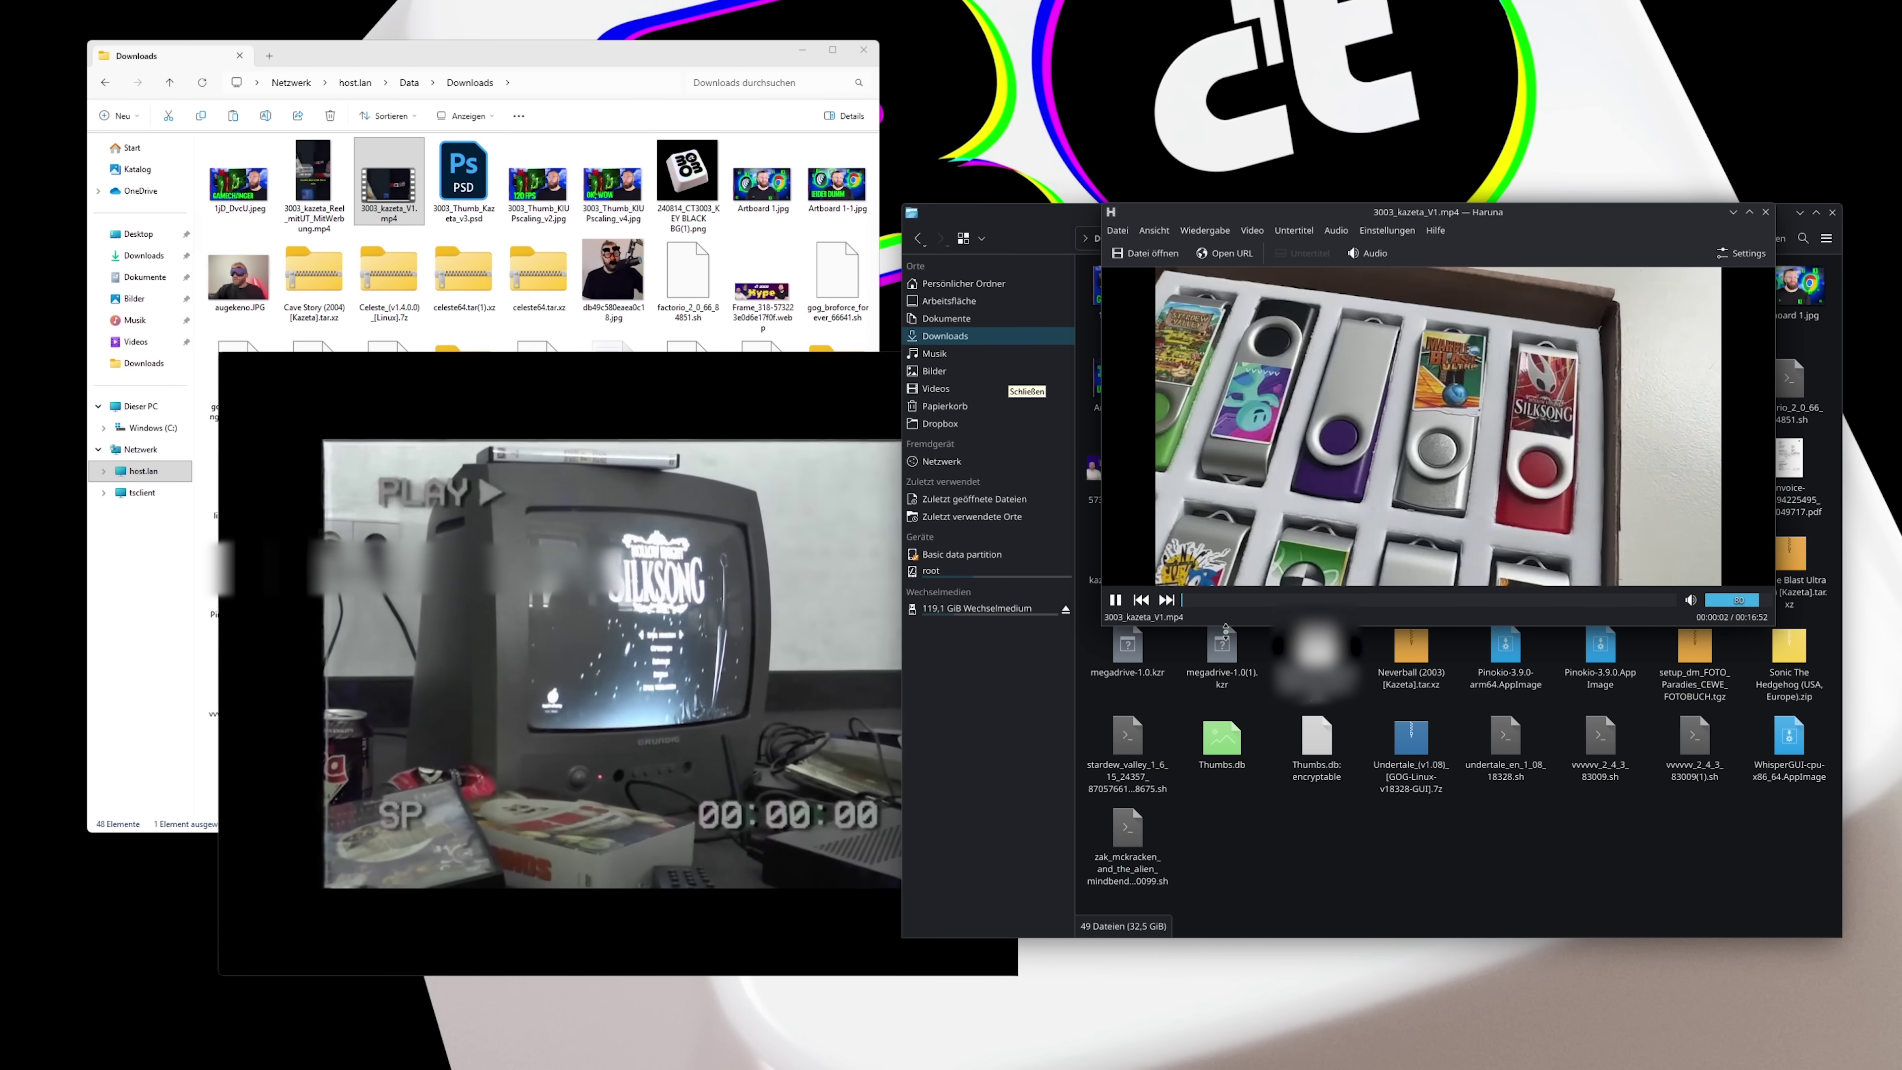
drag(1250, 213, 1113, 171)
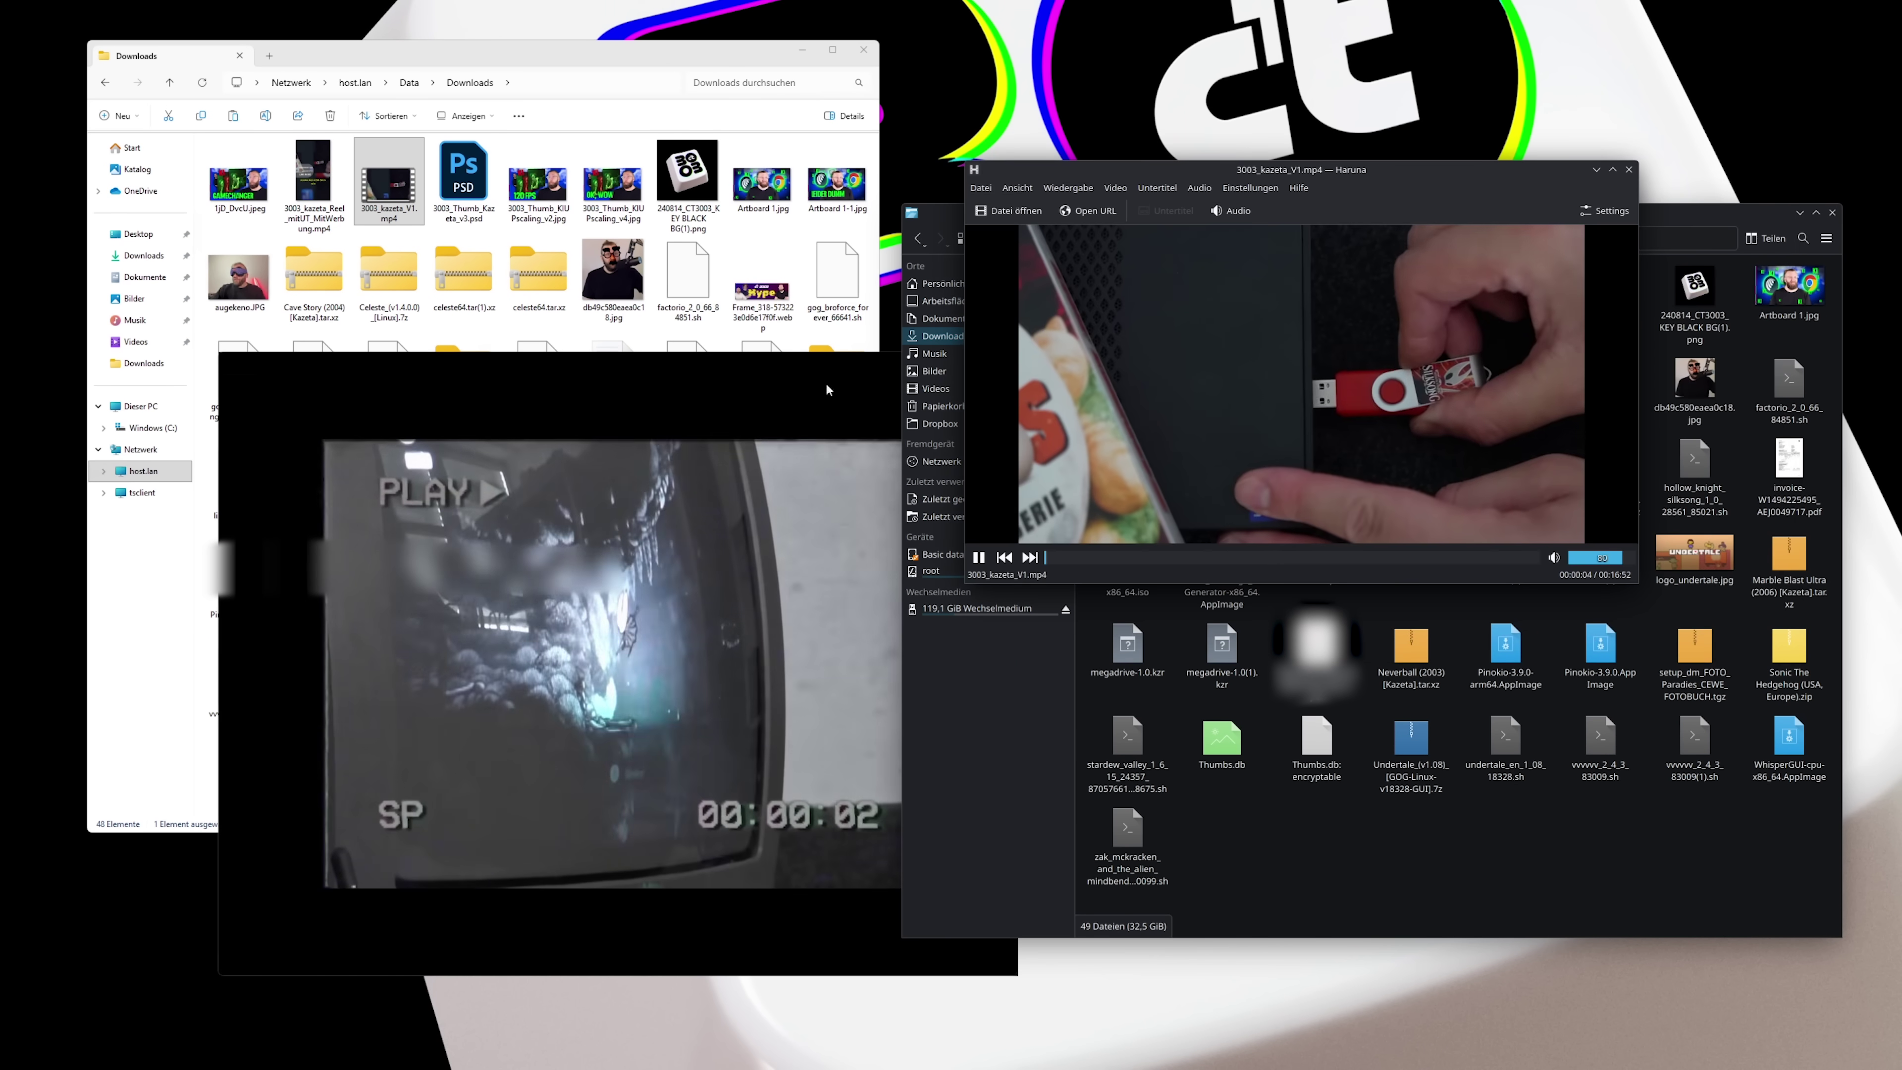
click(702, 895)
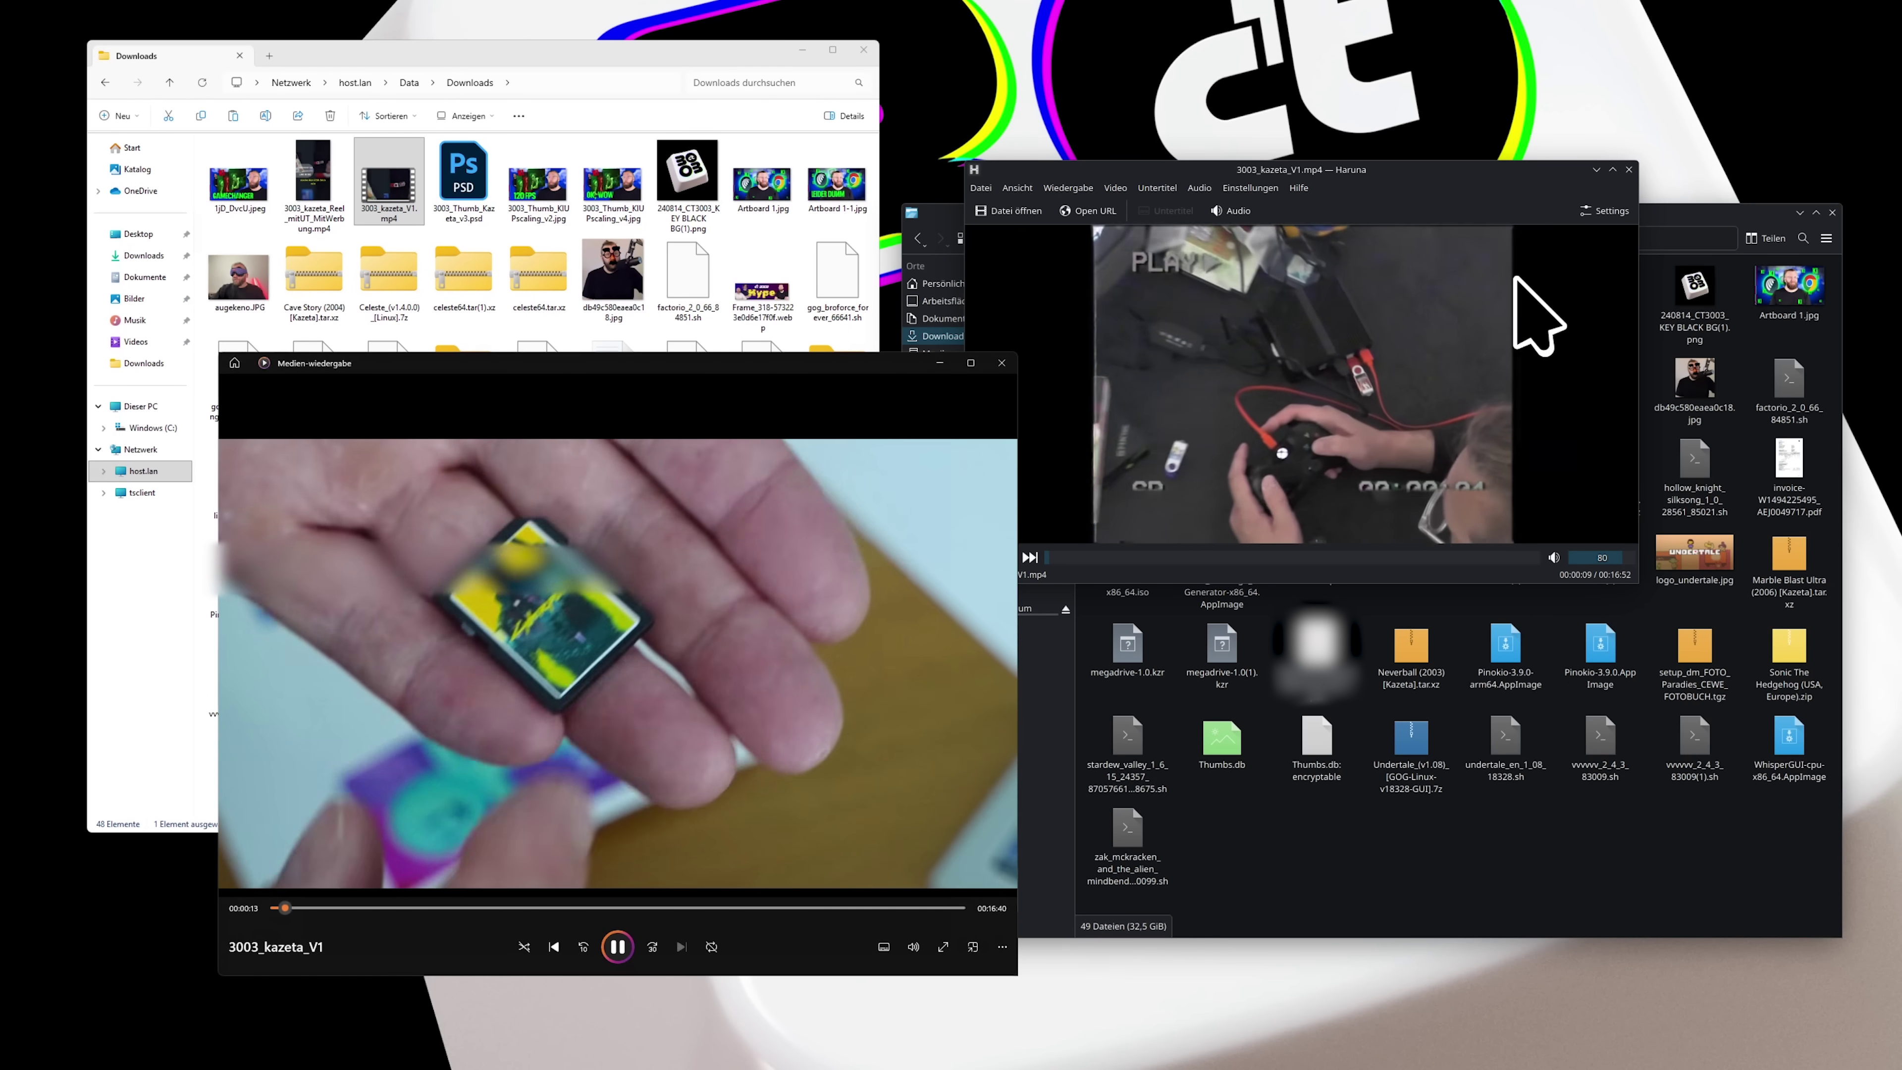
click(1630, 170)
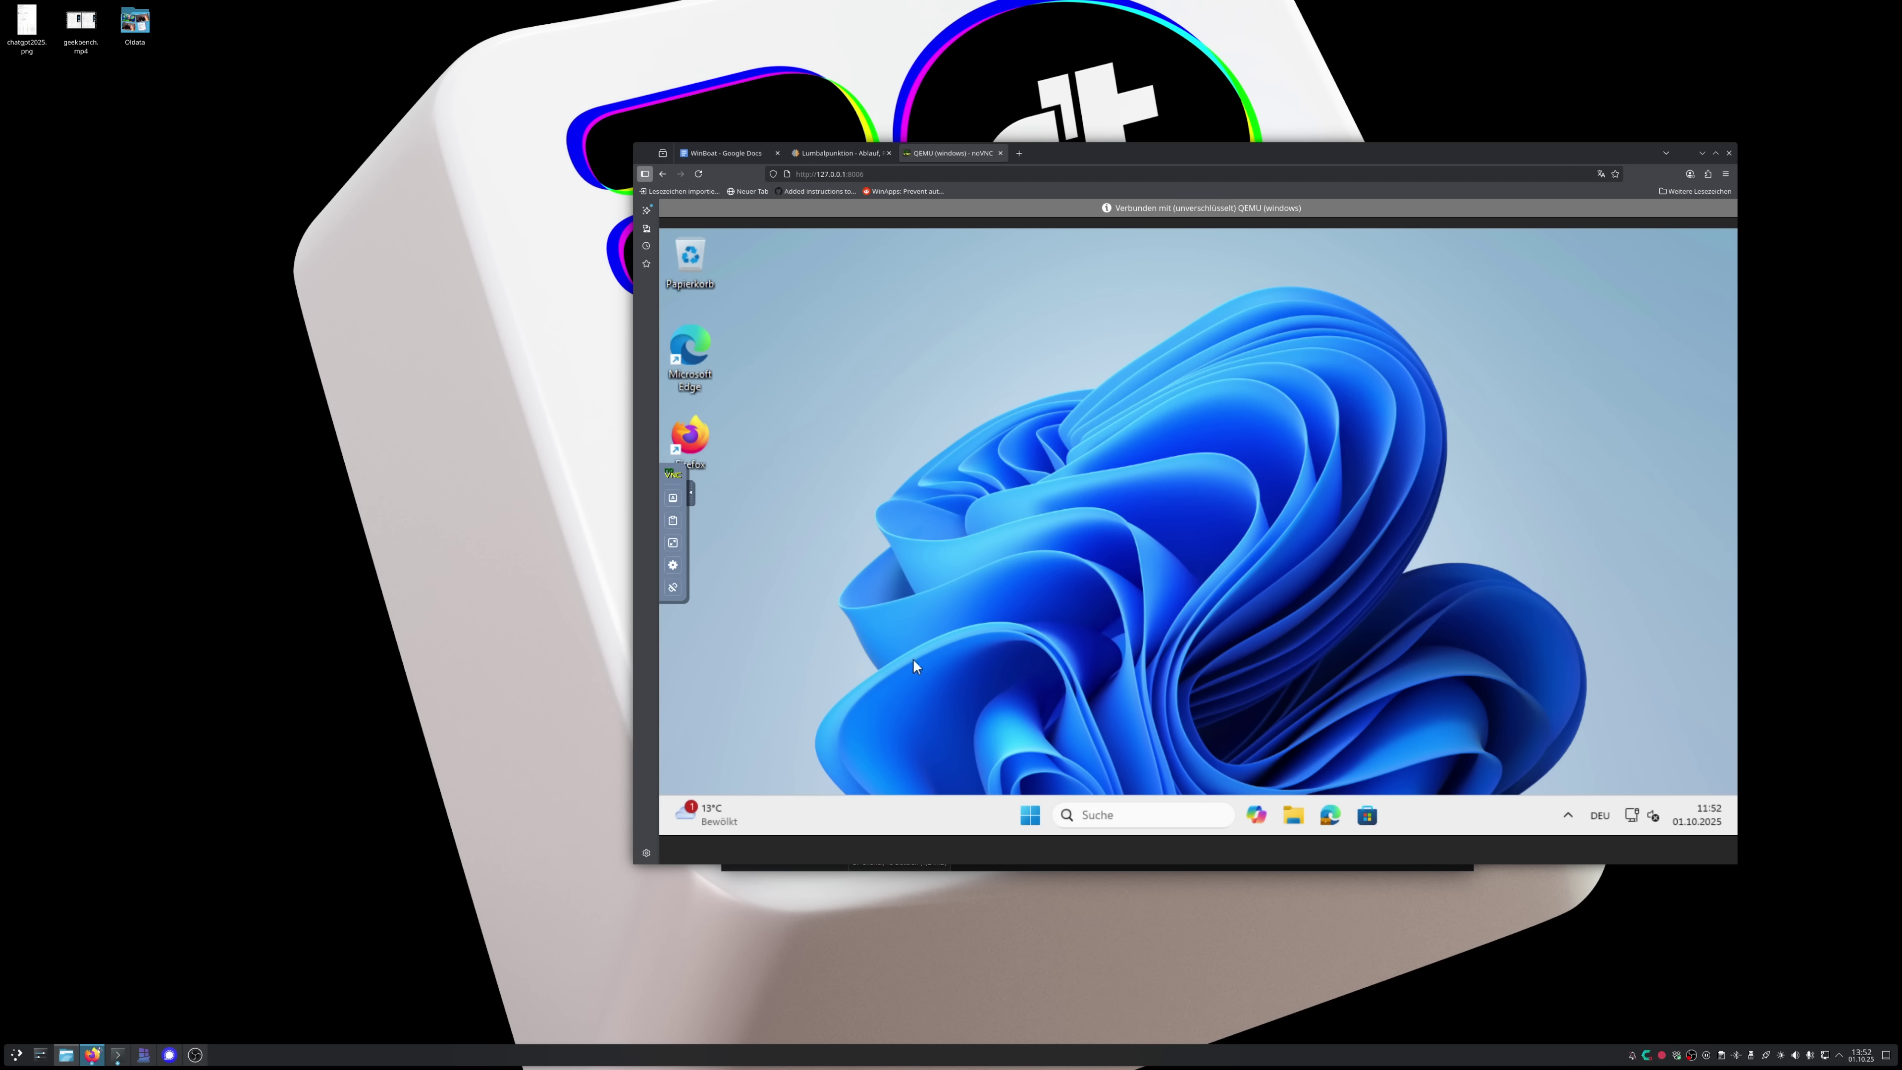
click(1025, 821)
click(1024, 821)
click(1024, 822)
click(1024, 821)
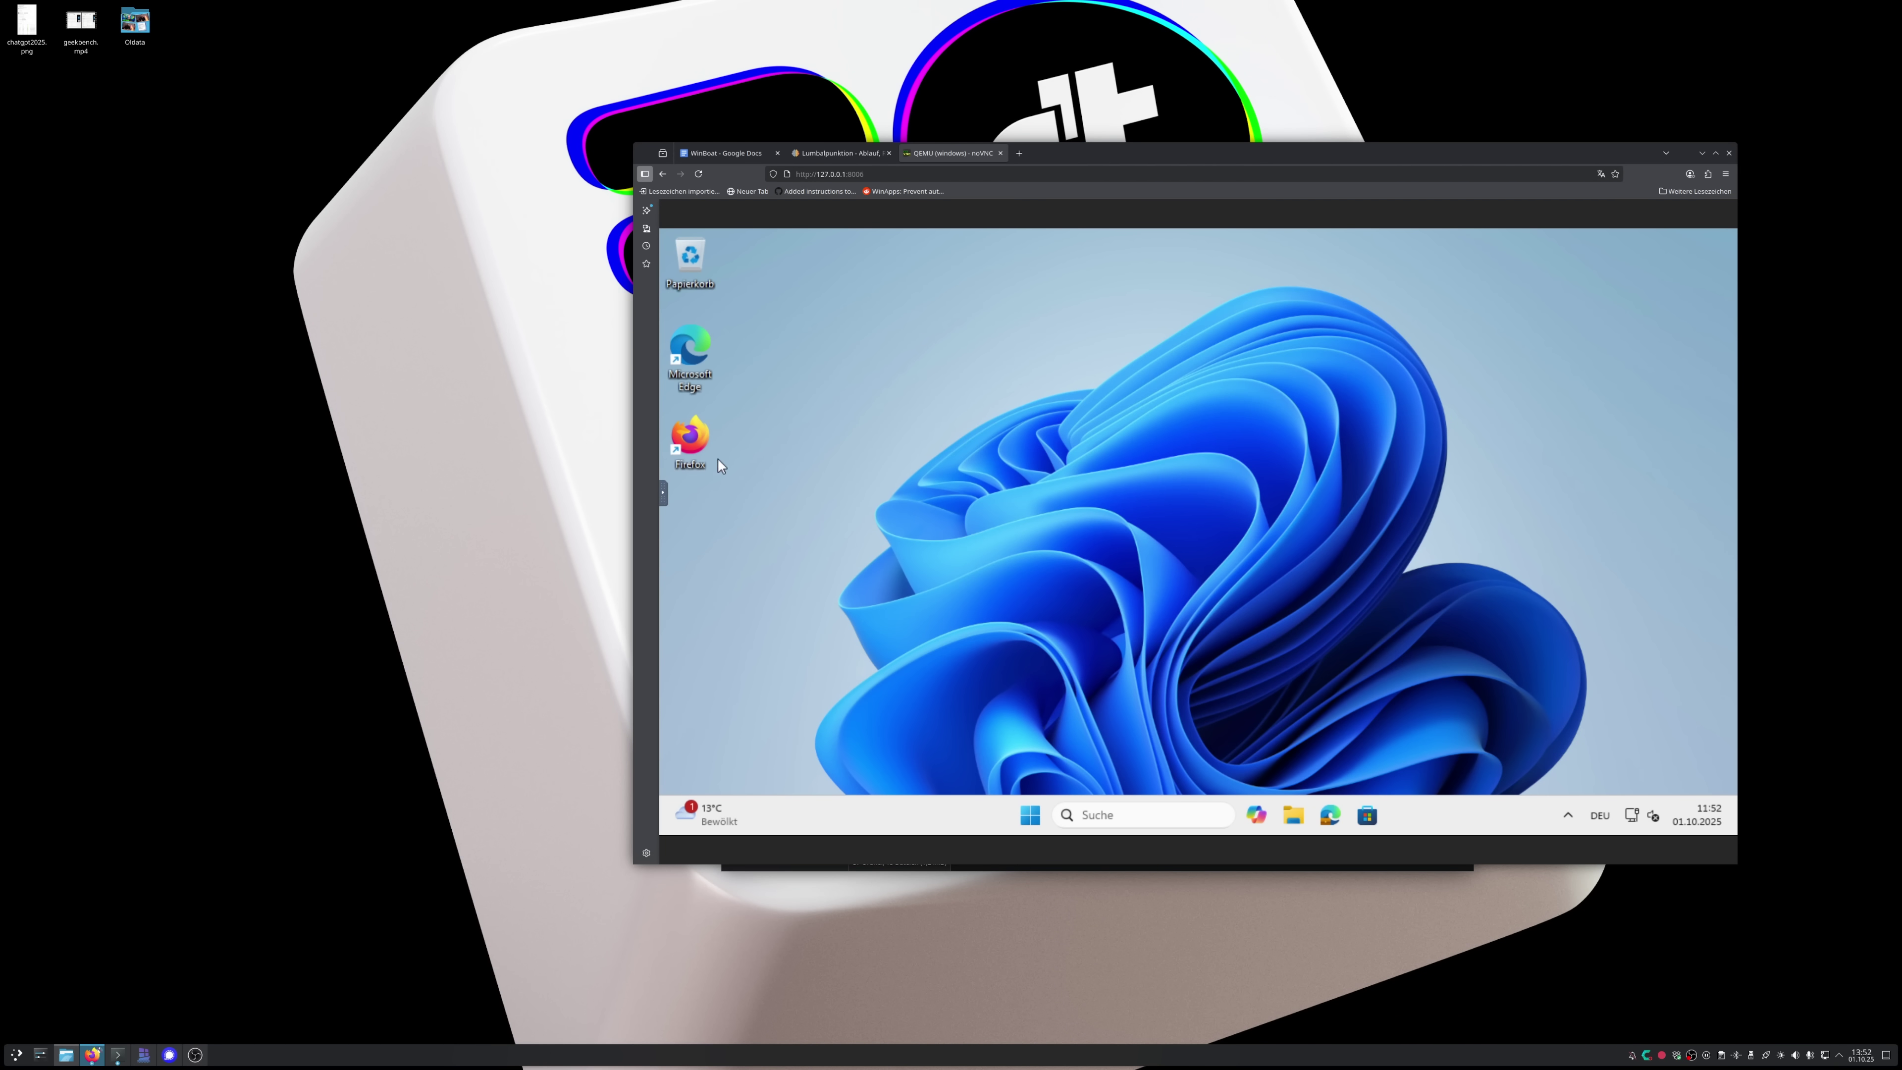
Step: Launch Firefox inside the noVNC Windows session and decline making it the main browser
double_click(690, 441)
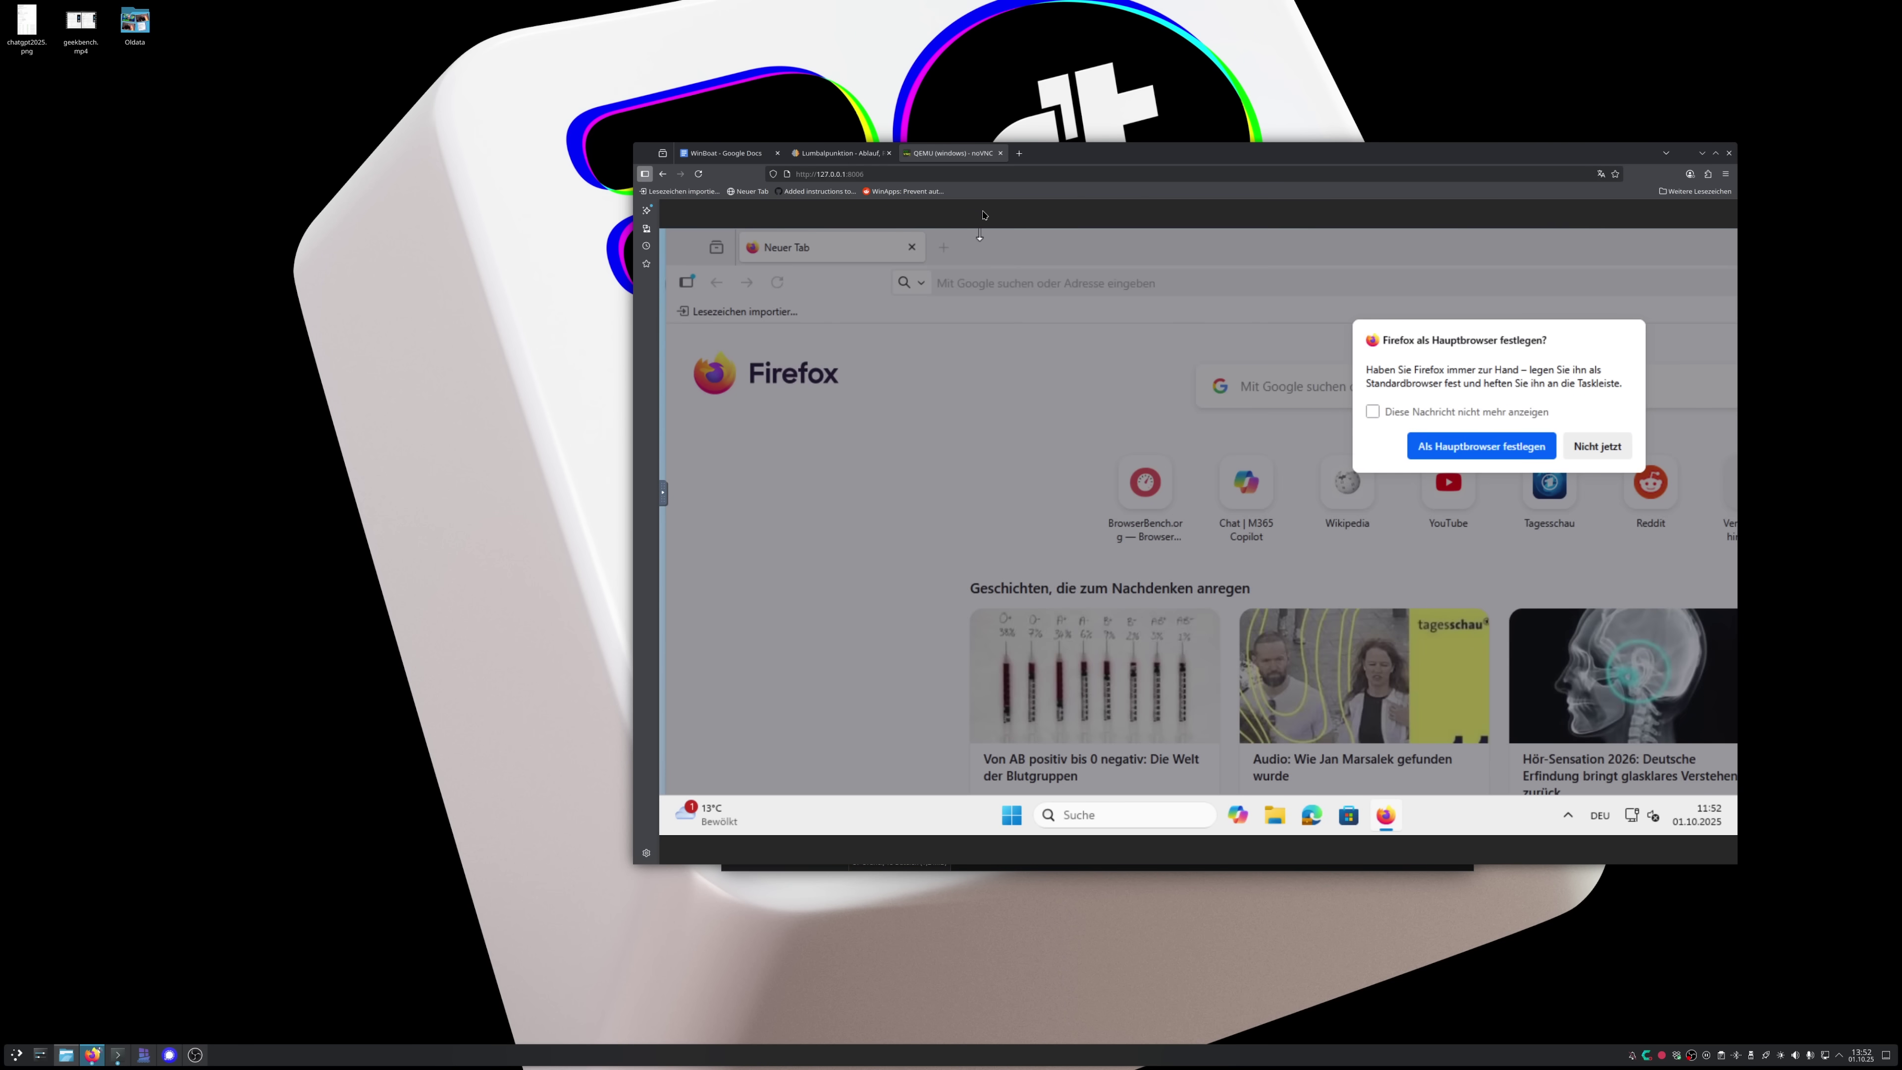
click(1602, 450)
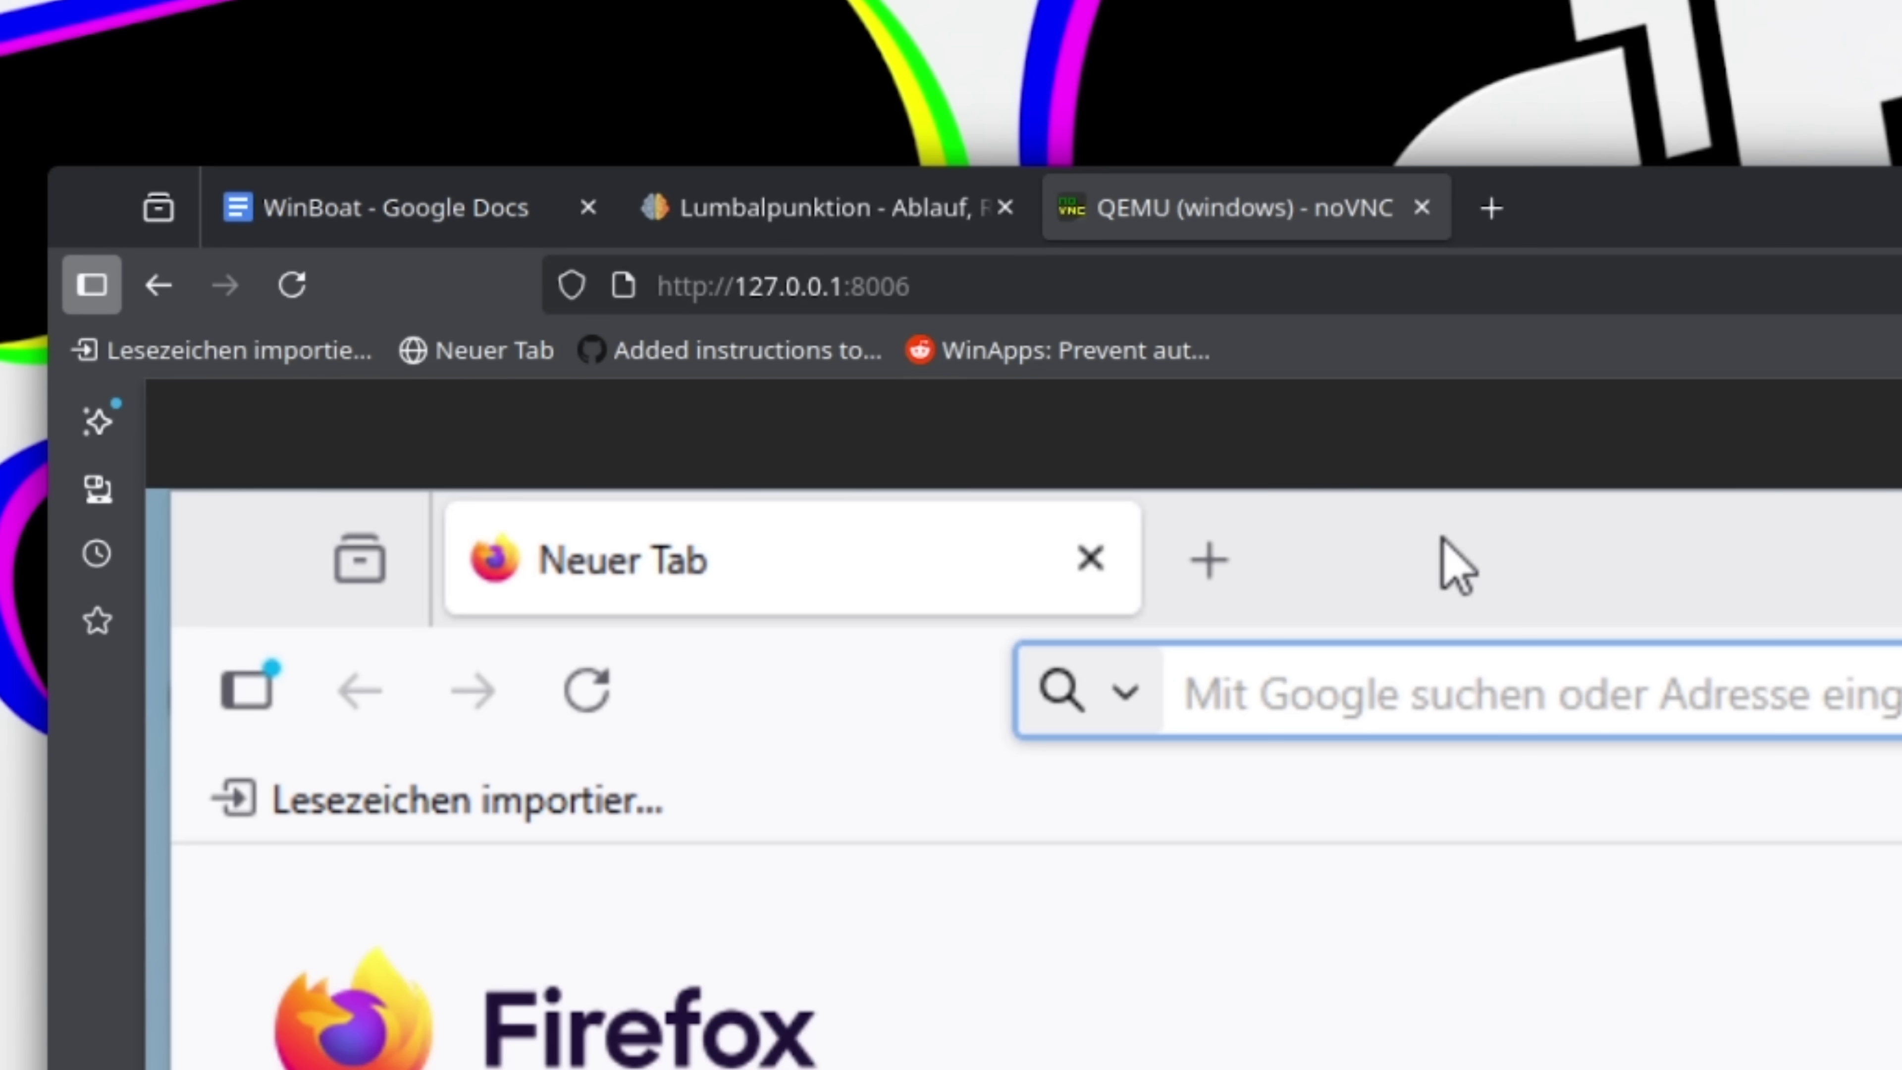
Step: Move the Firefox window around the noVNC desktop and snap it to the left half of the Windows screen
drag(1007, 248, 1041, 405)
drag(1647, 1064, 1497, 1067)
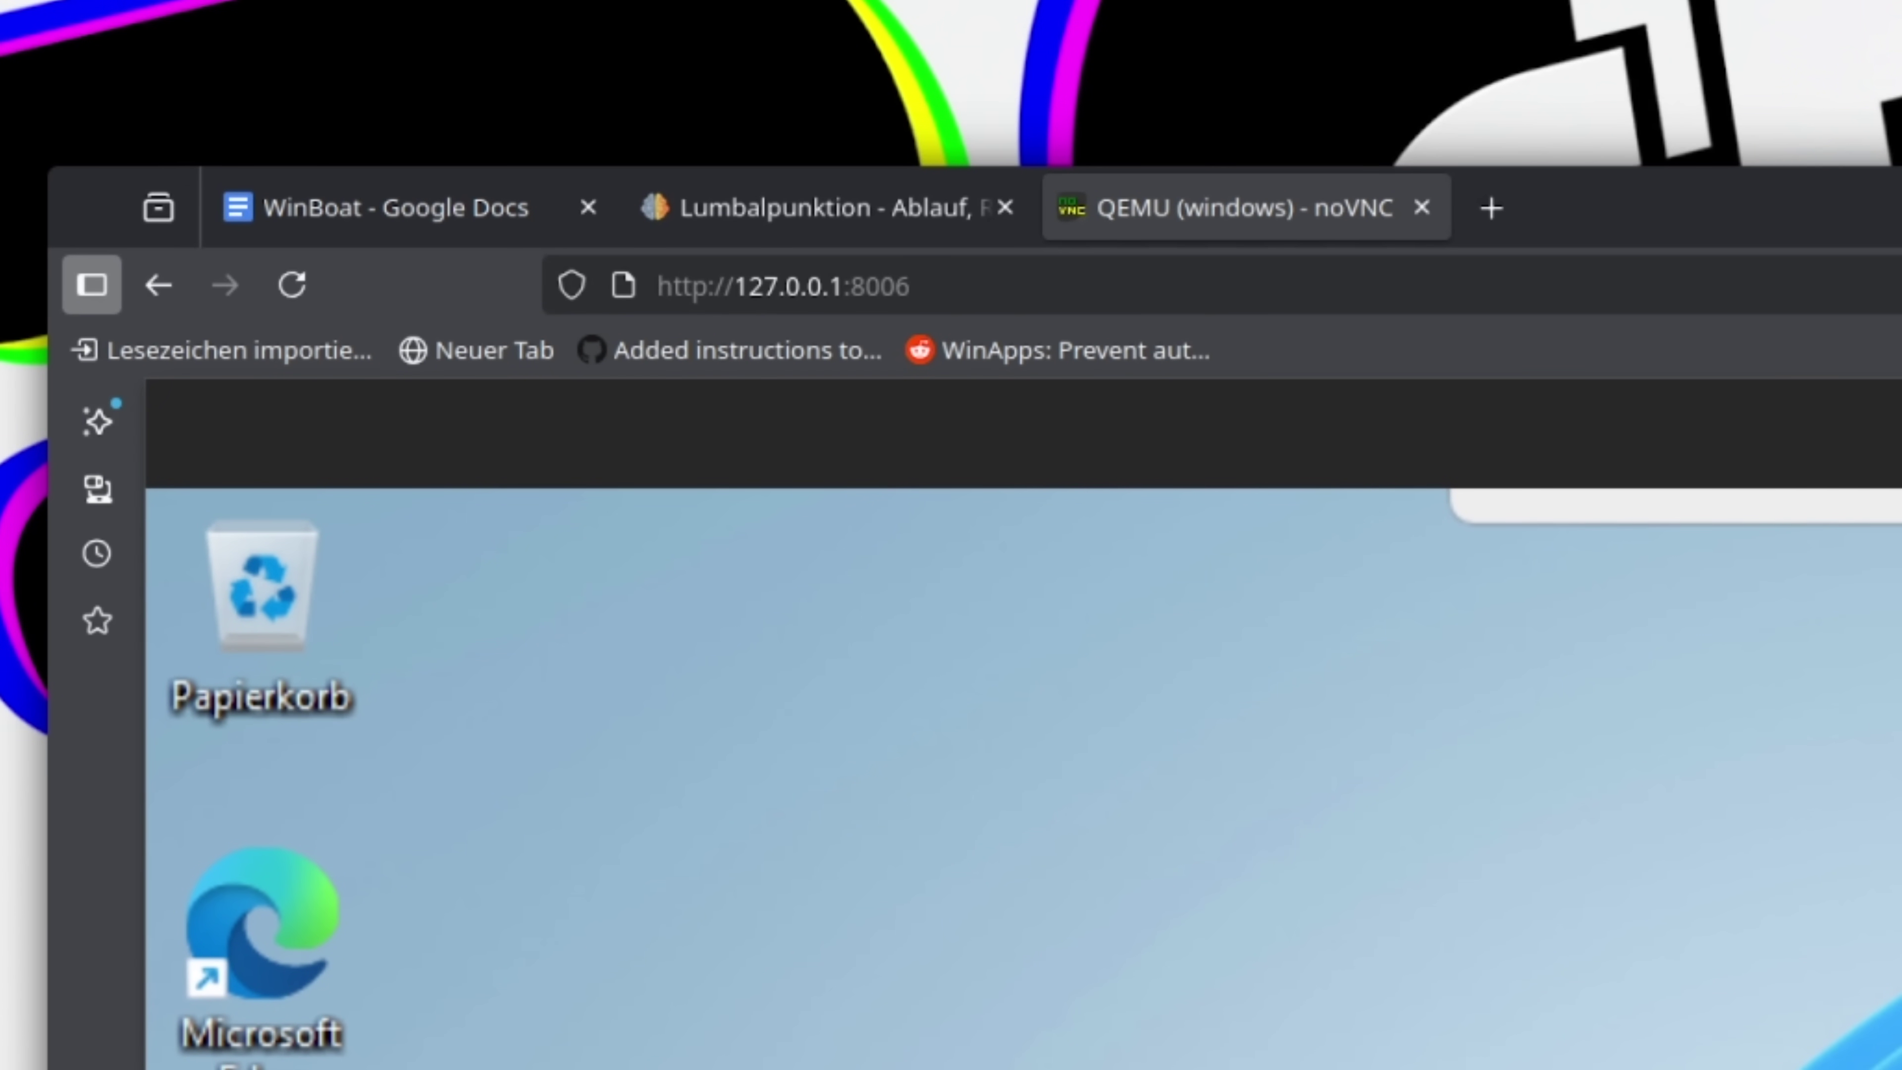
drag(1898, 1064, 661, 420)
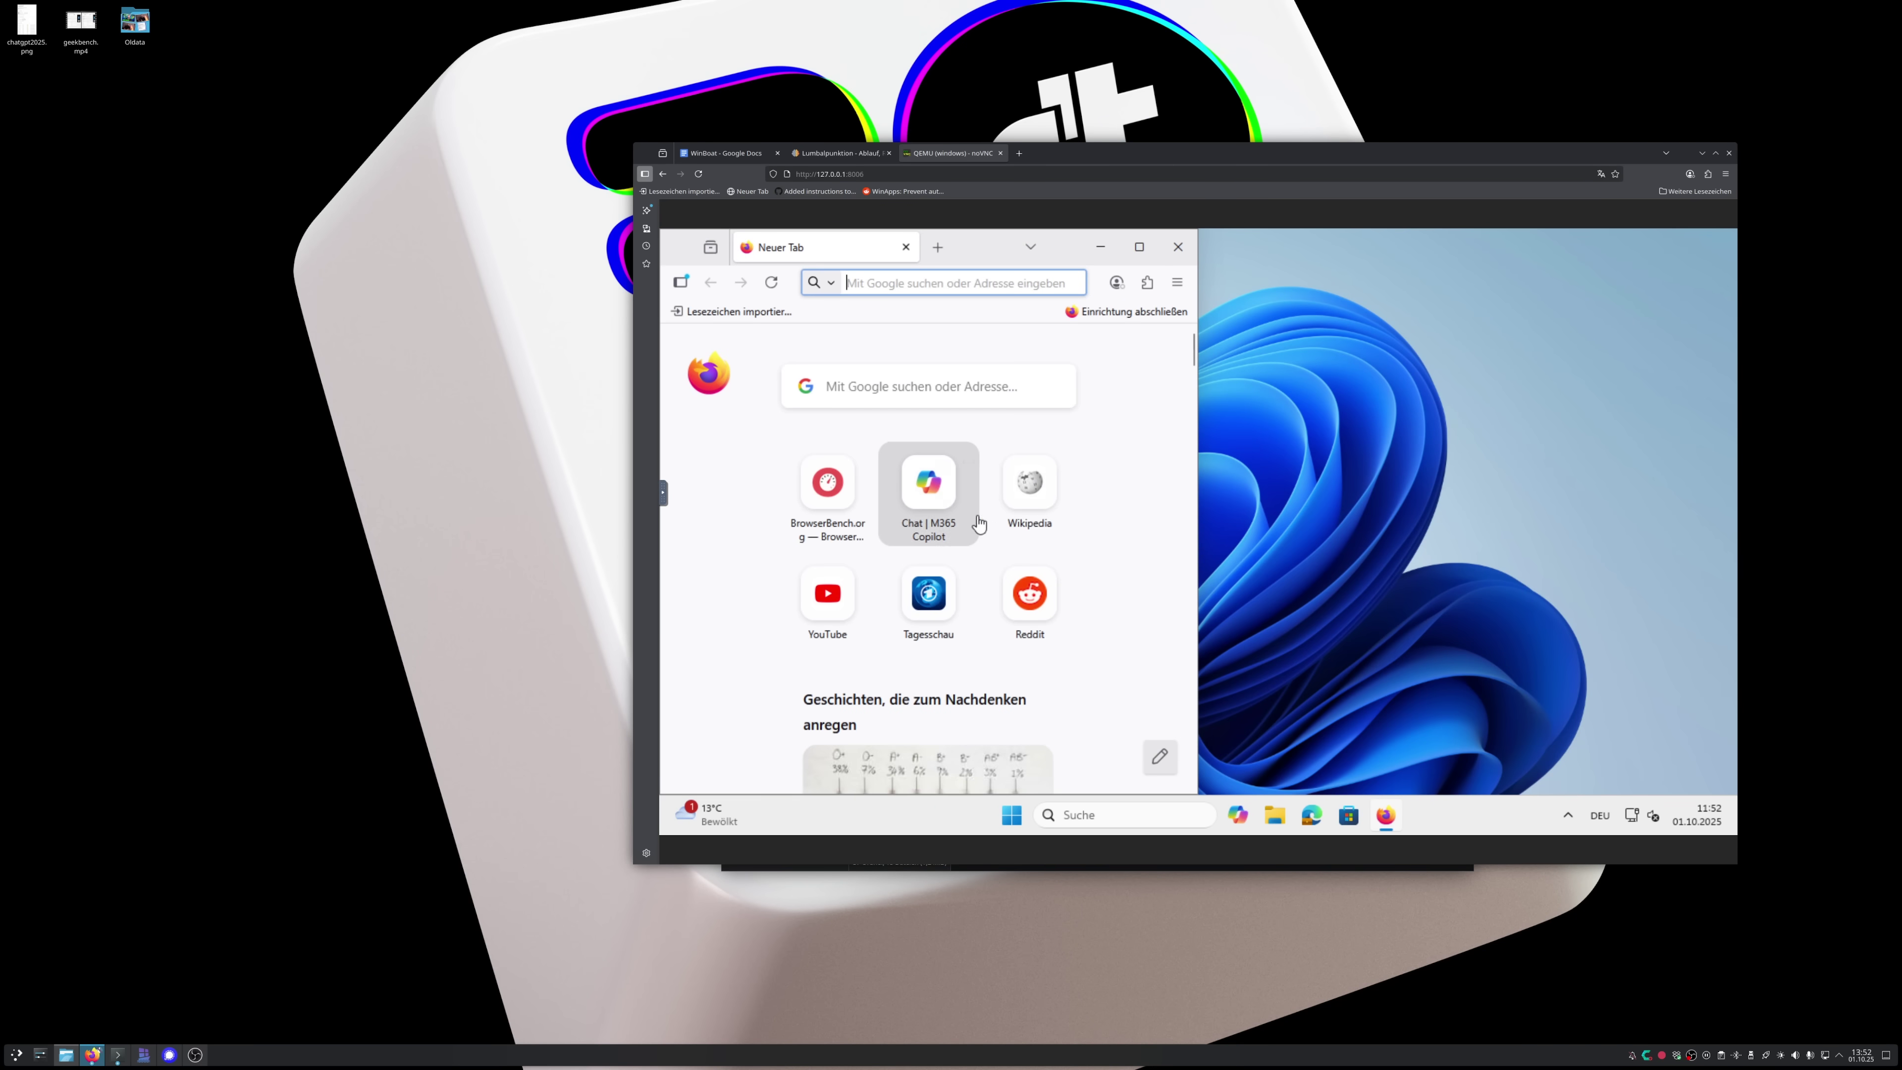
Step: Skim the stories on Firefox's new tab page in the noVNC session and close Firefox
scroll(1148, 519, down, 15)
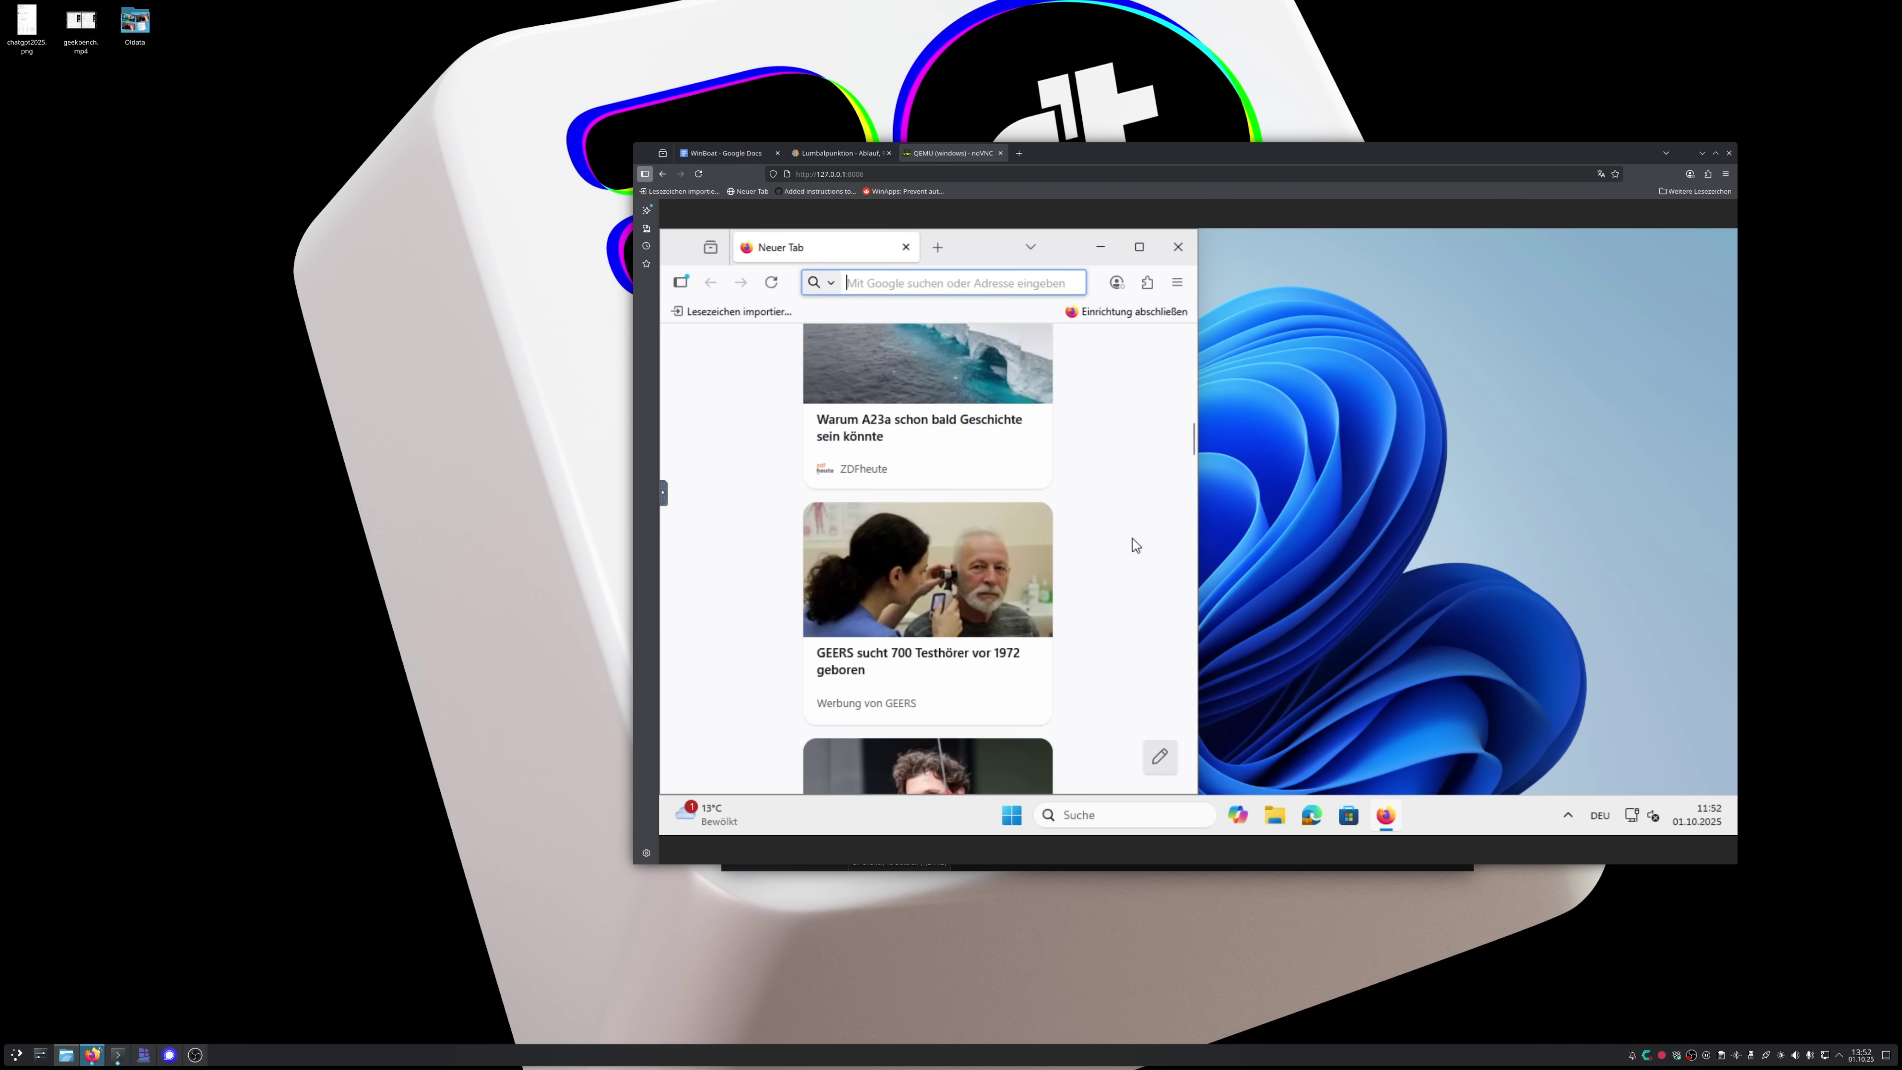
click(1177, 259)
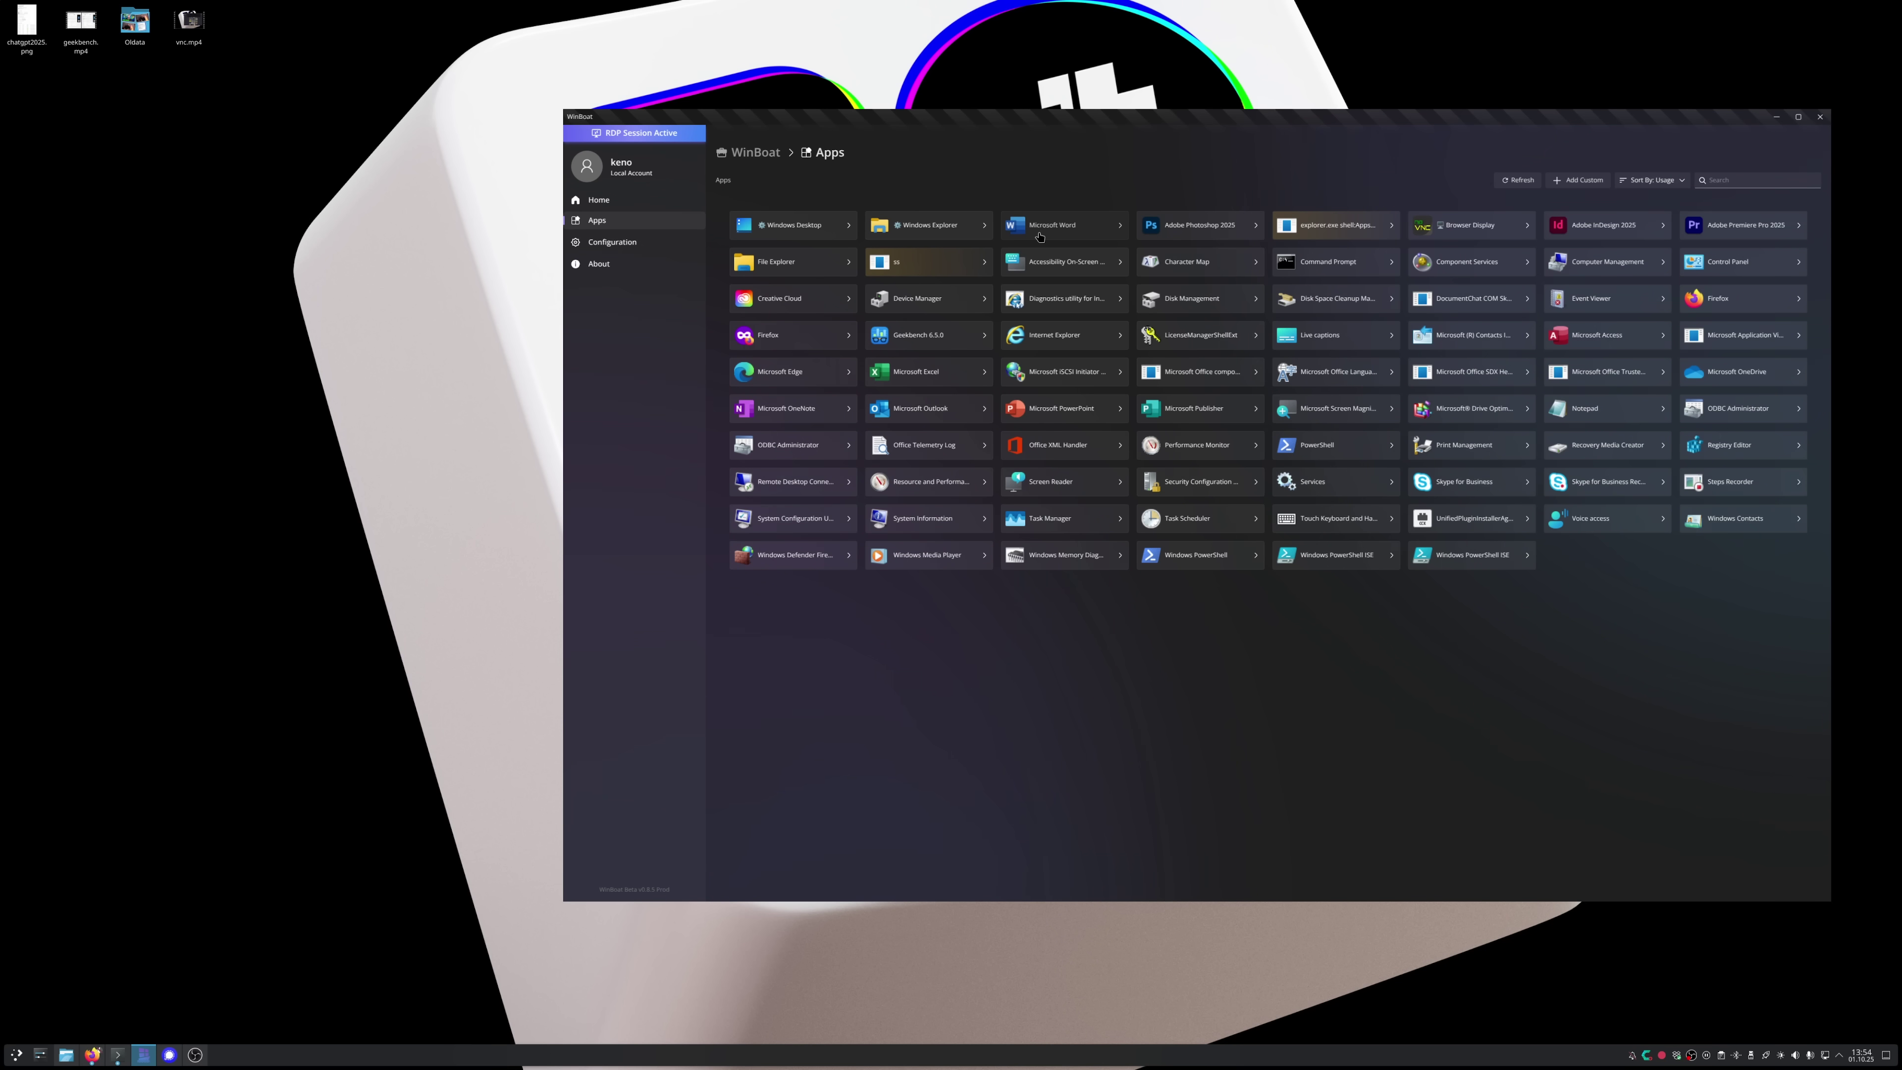
Step: Launch the Windows Desktop session from the WinBoat app list
drag(1352, 184, 562, 183)
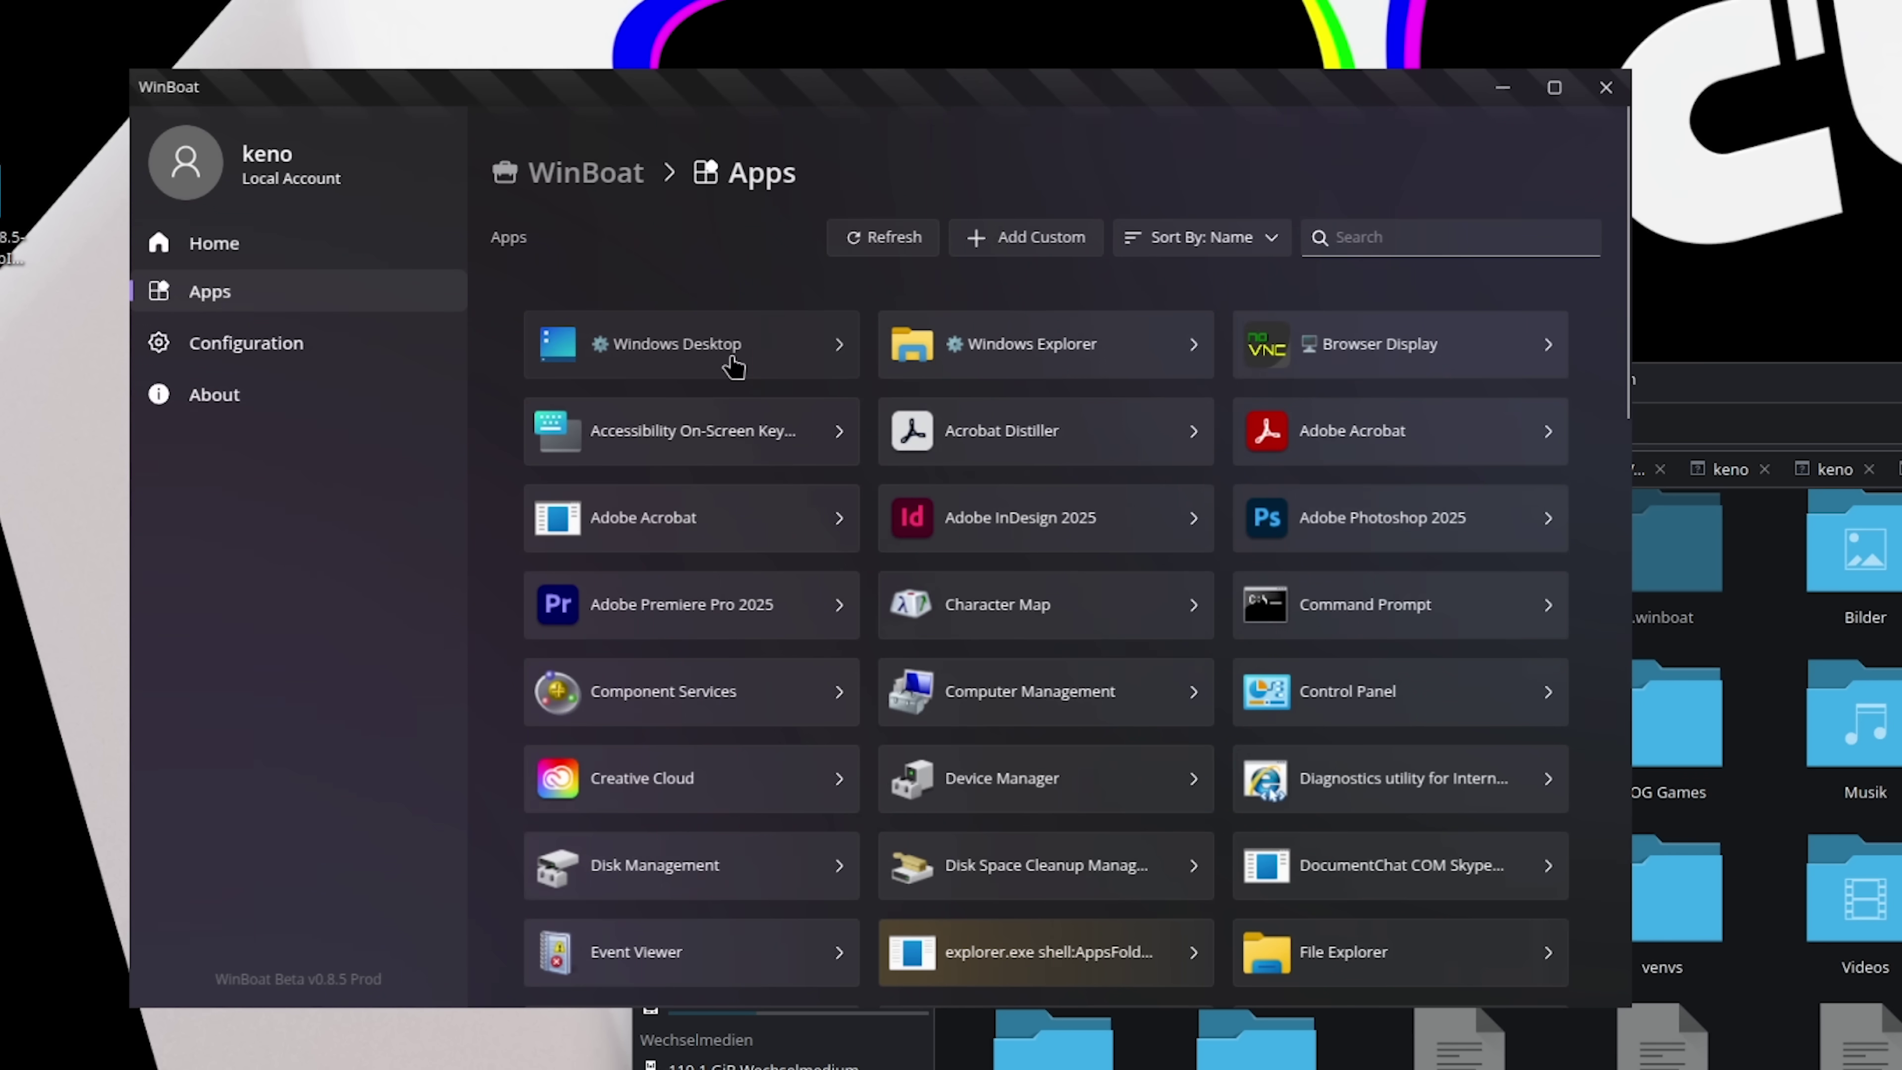
click(732, 365)
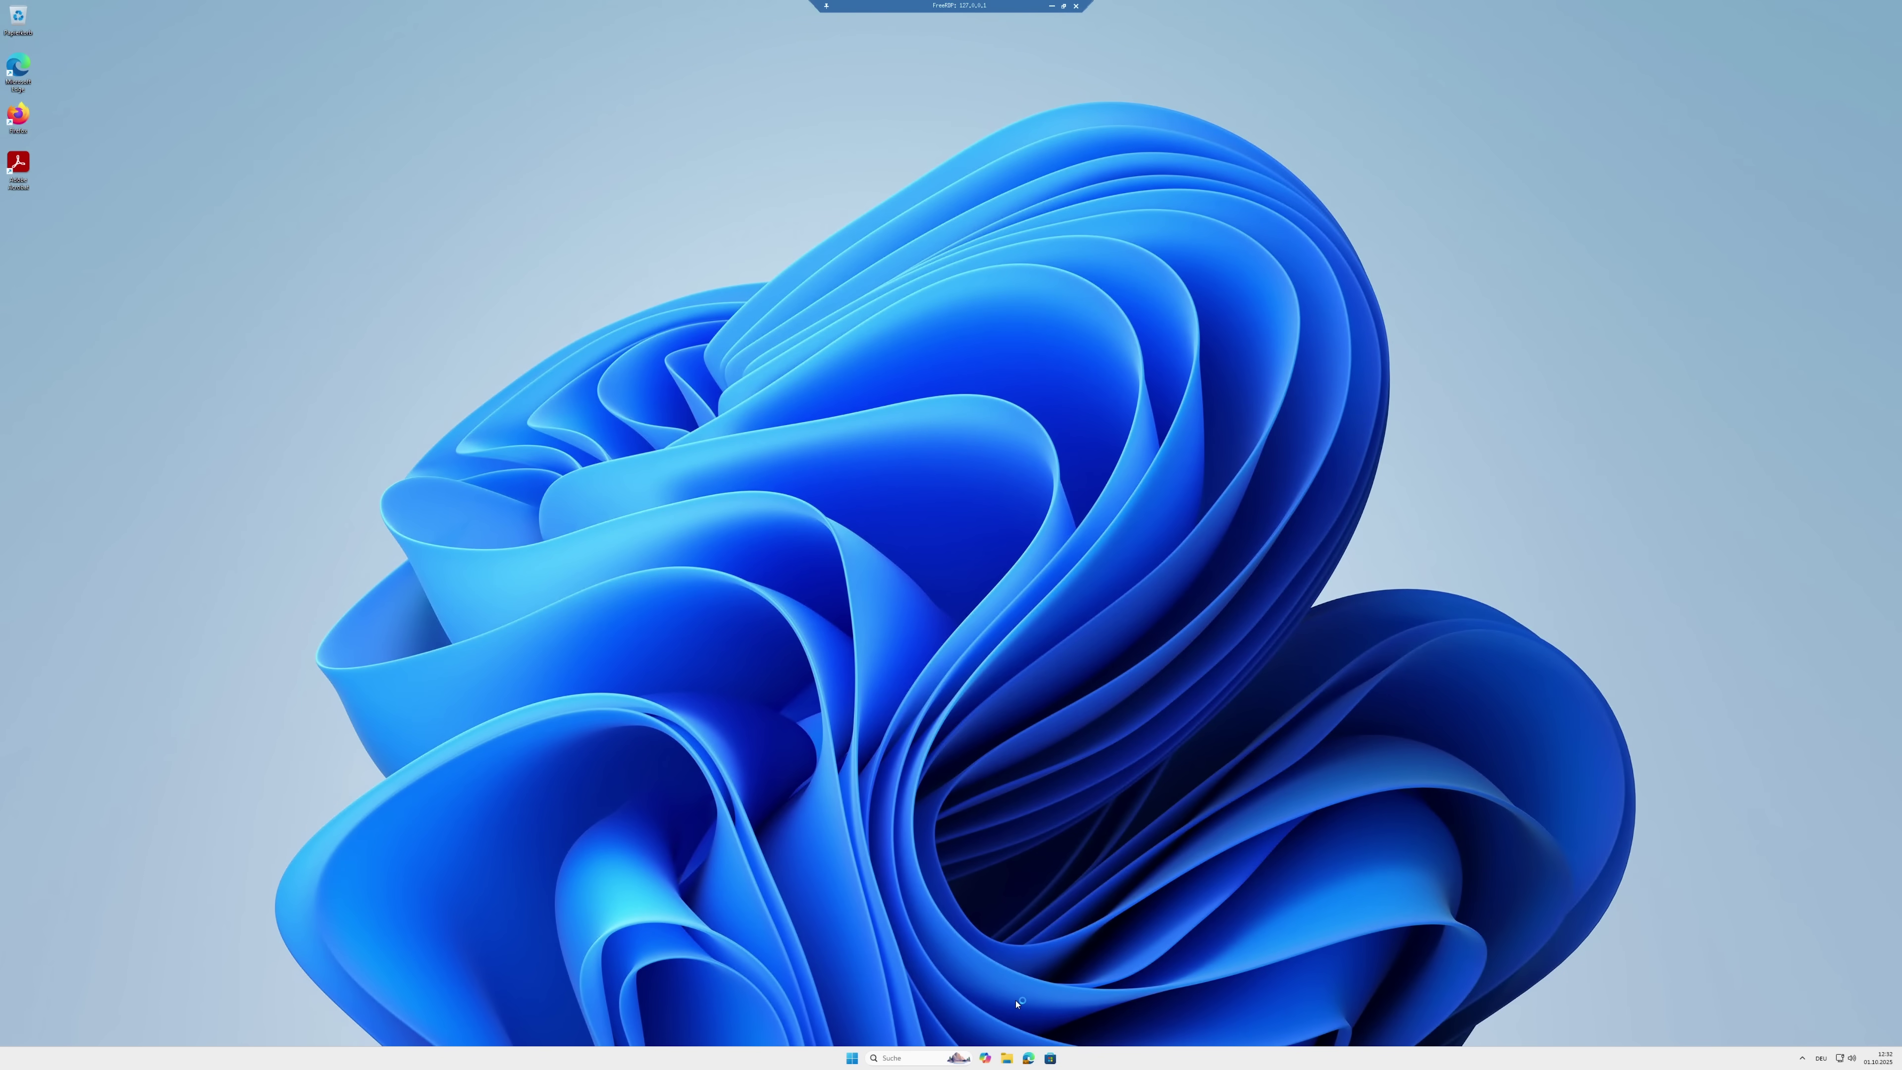
Step: Find Adobe Creative Cloud through the Windows Start search, launch it, and move its window on the desktop
key(super)
text(adobe)
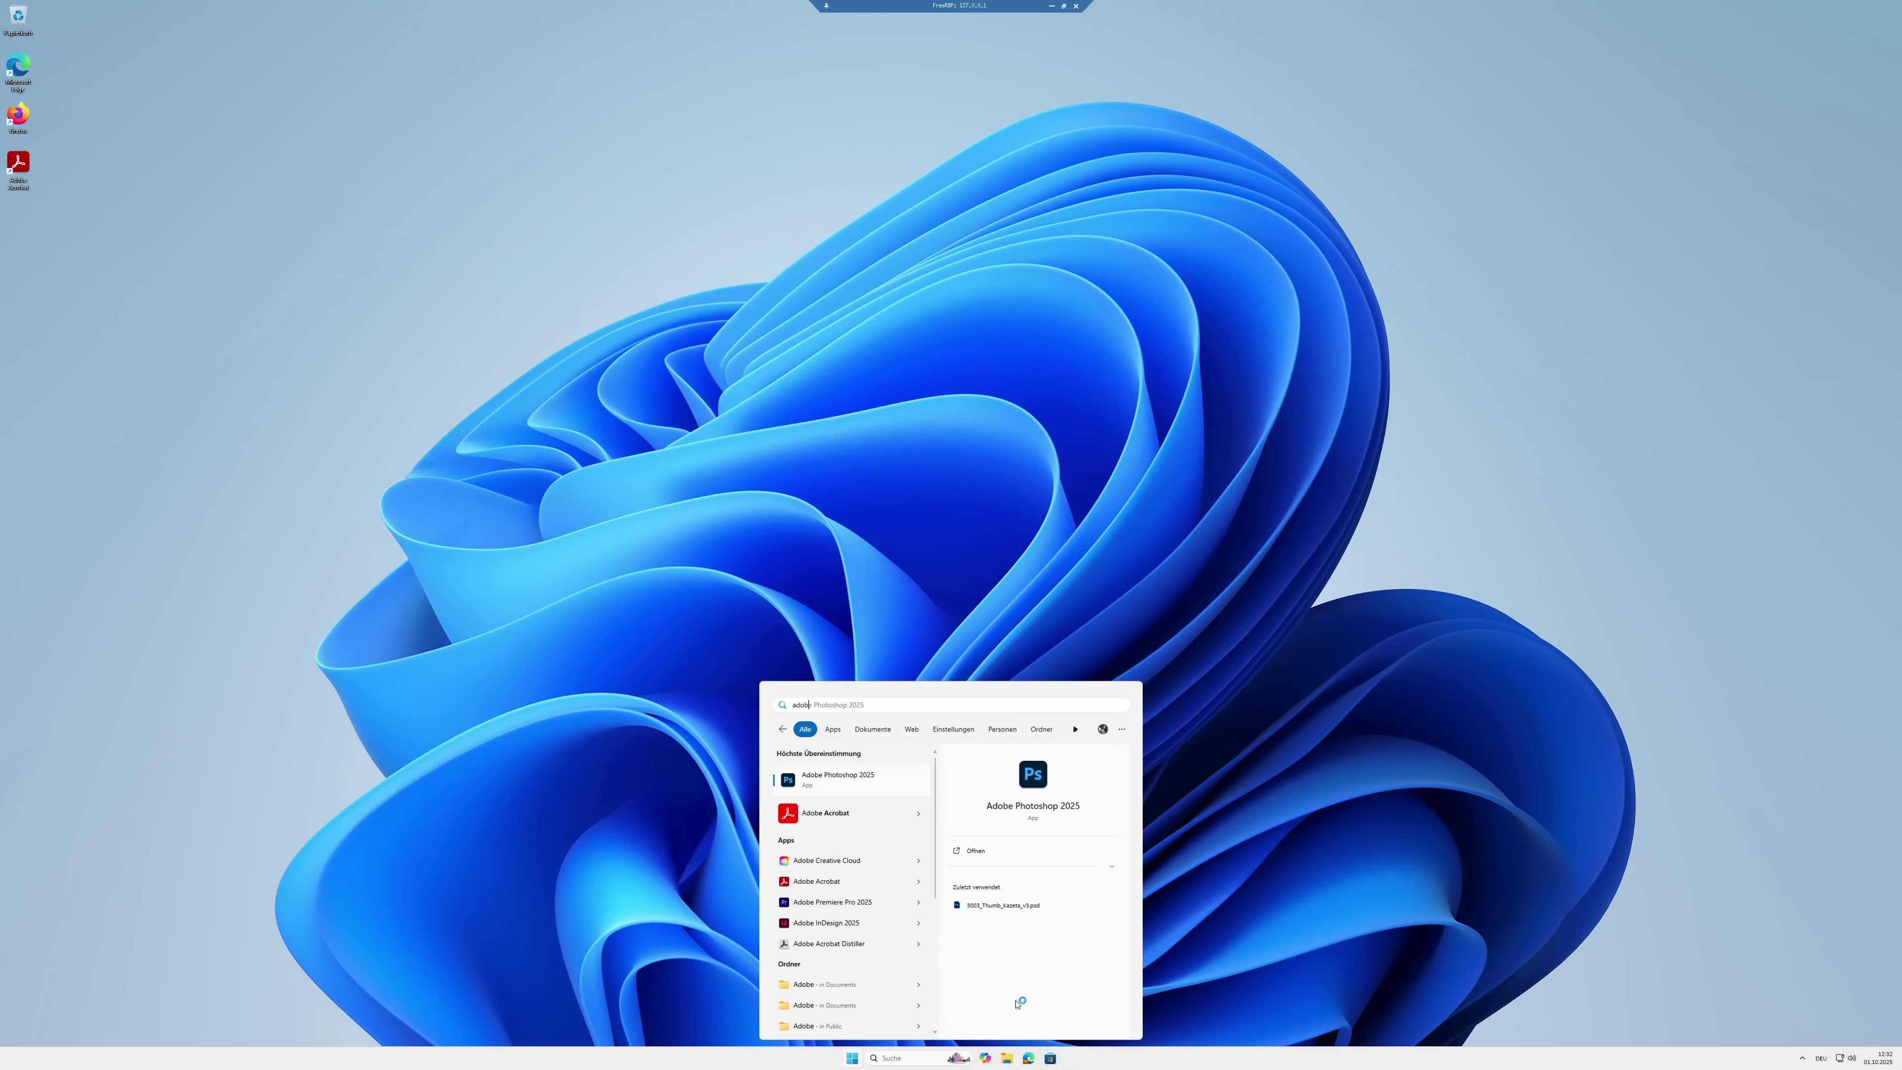
key(BackSpace)
key(BackSpace)
key(Return)
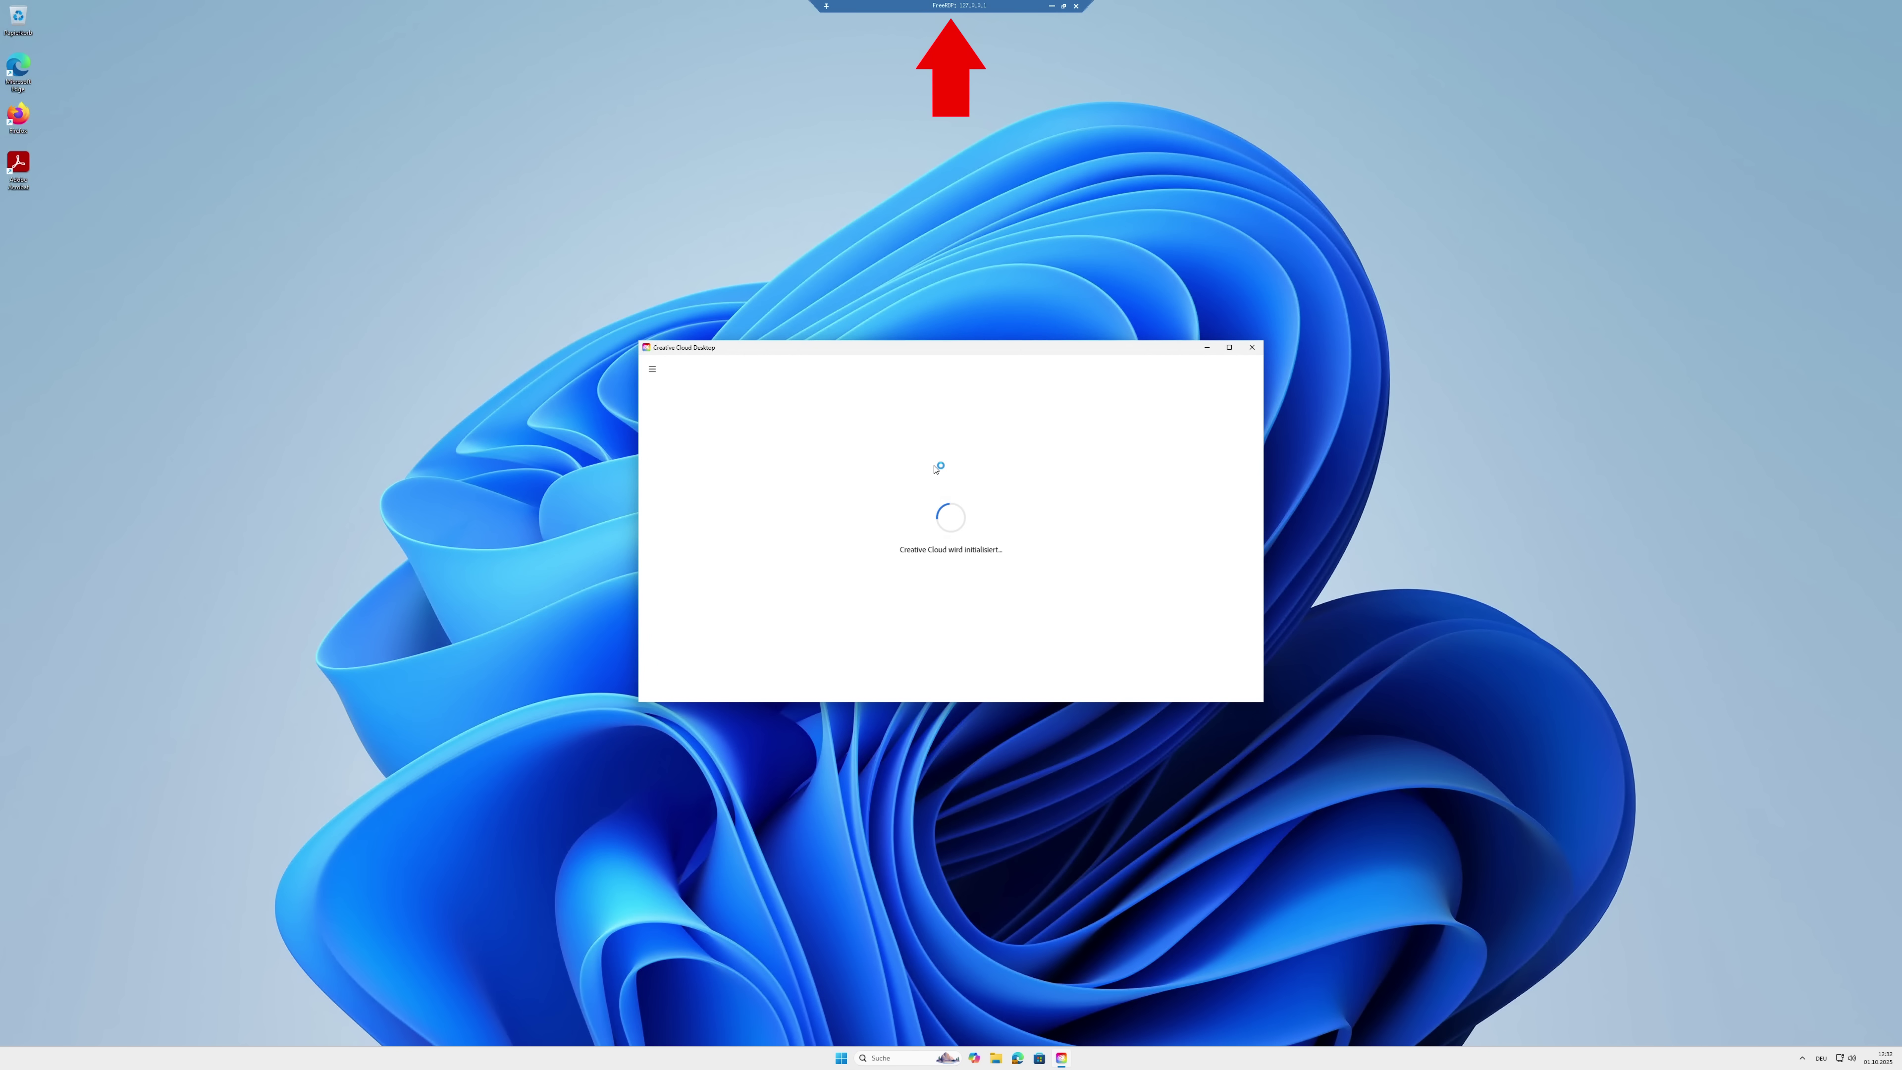
drag(838, 352, 718, 277)
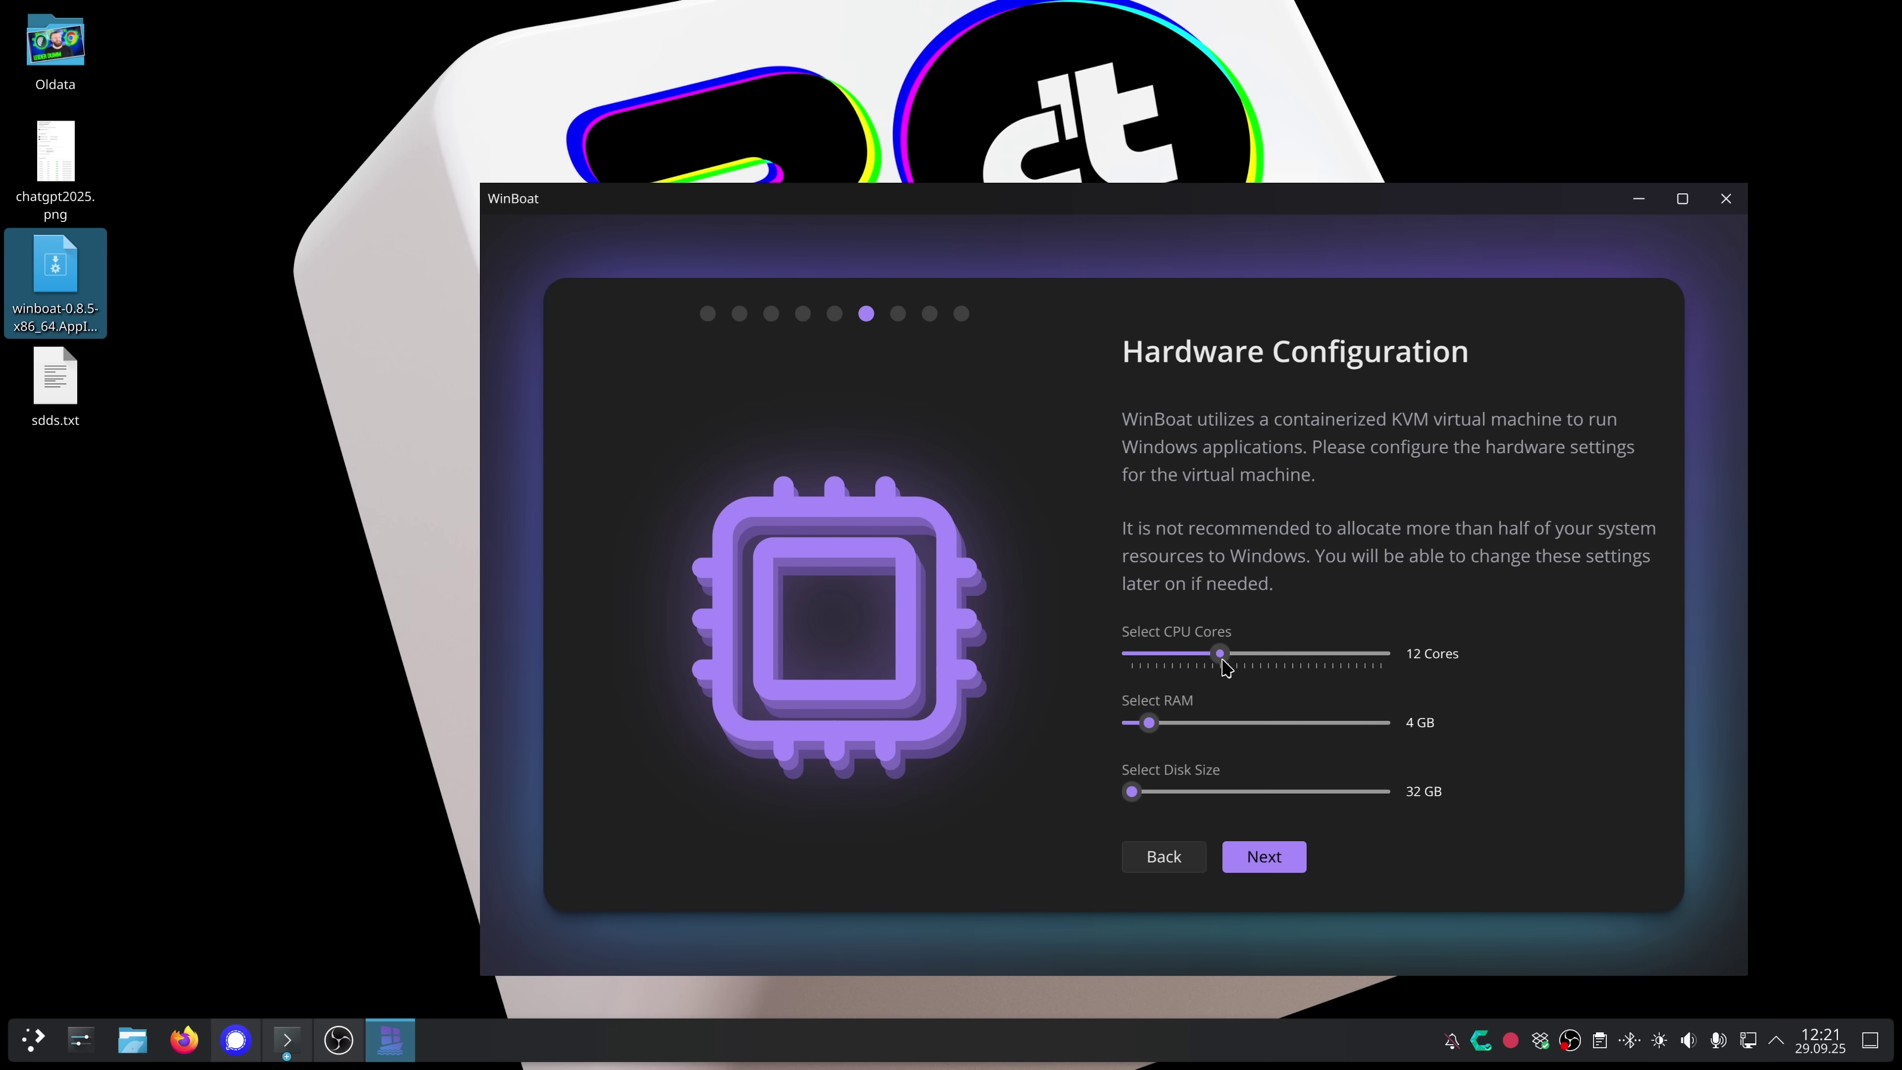
Step: Allocate 16 CPU cores and 12 GB RAM to the WinBoat virtual machine and continue the setup
click(1251, 659)
click(1218, 722)
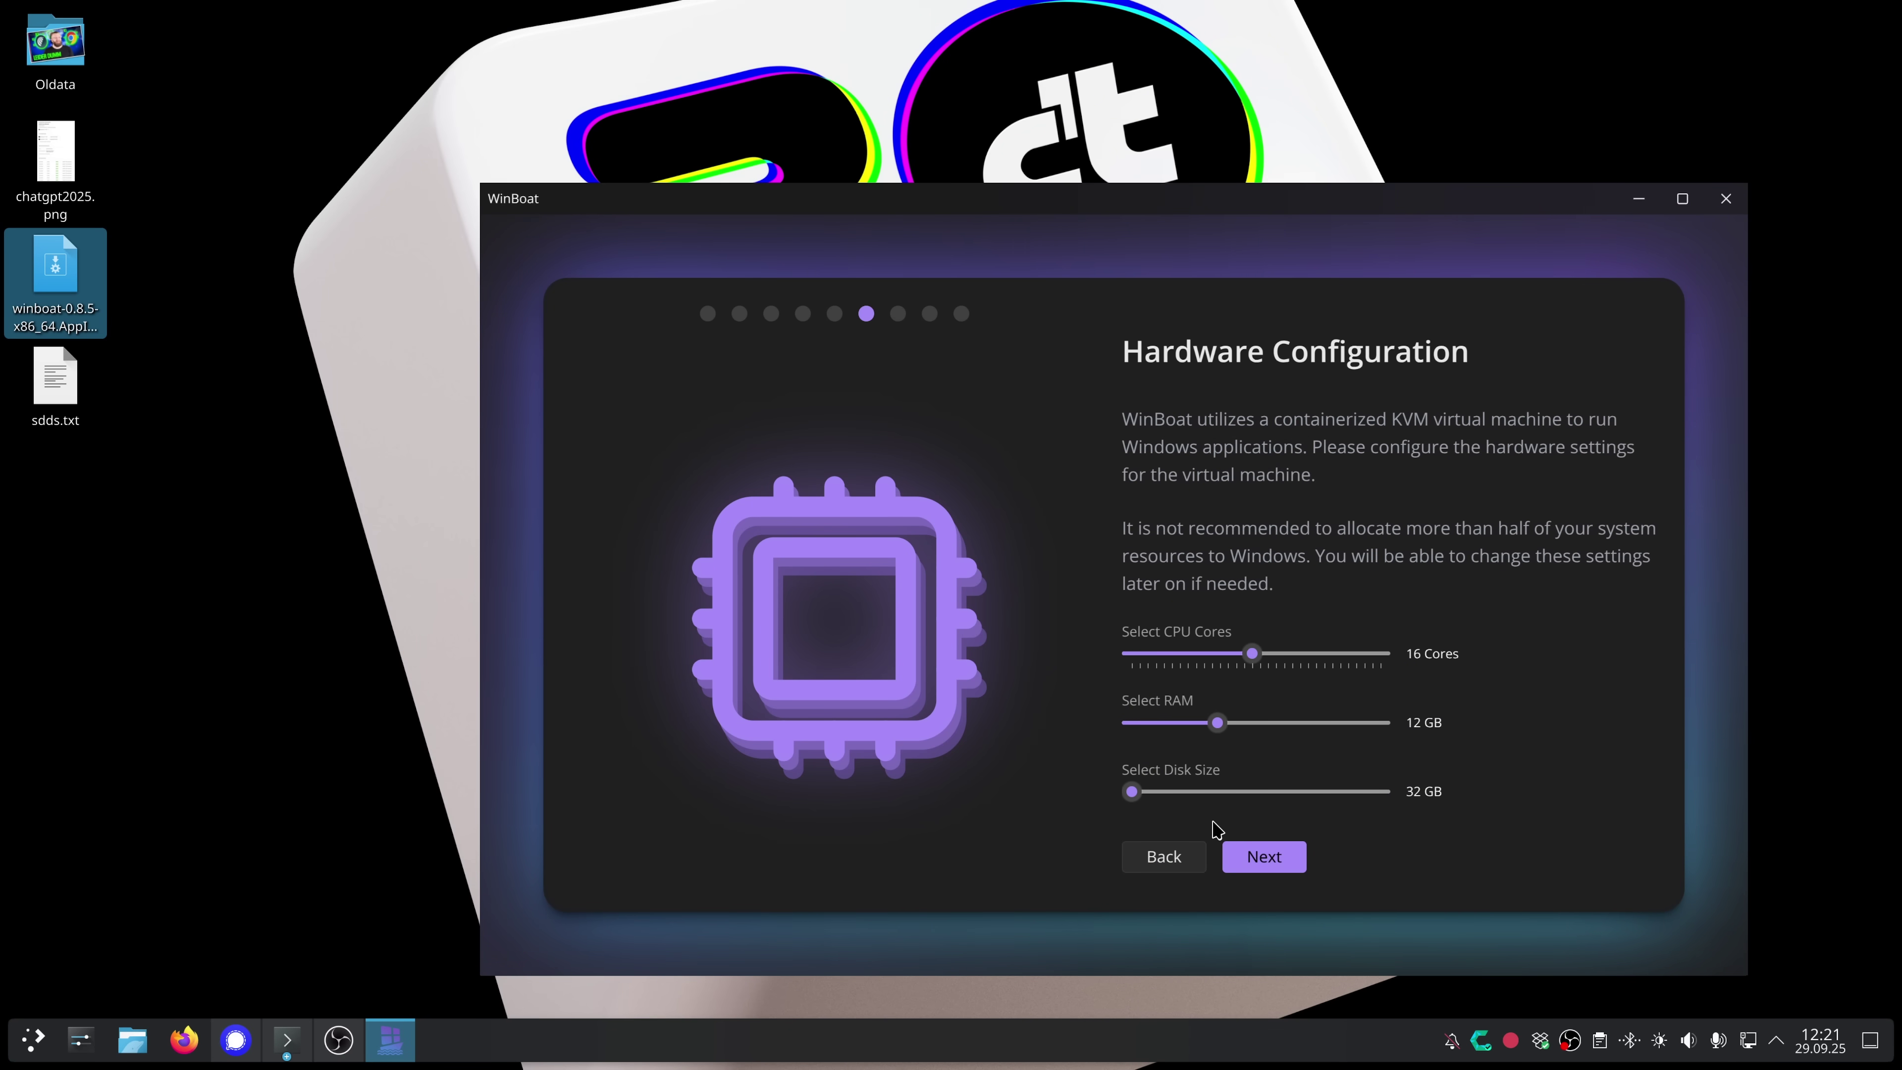
click(1252, 850)
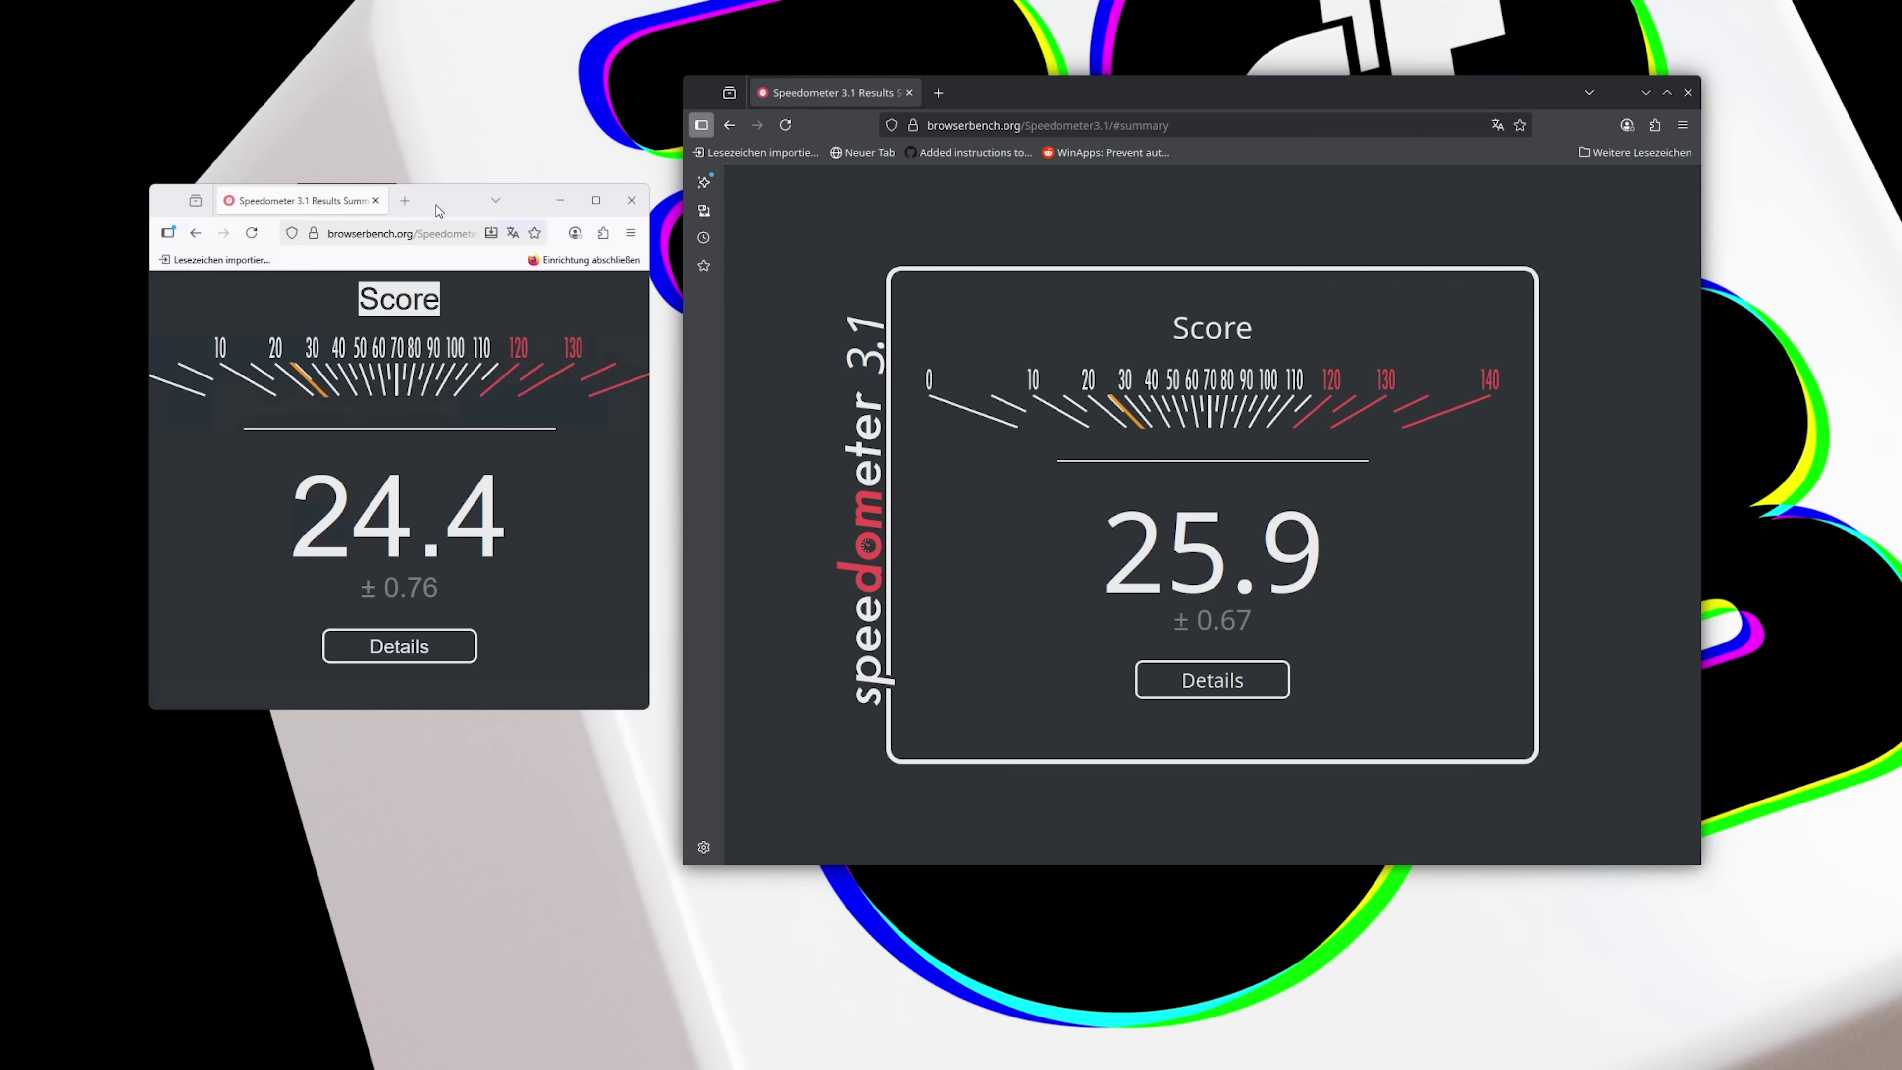
Step: Open the About Firefox information for the Windows Firefox window showing the Speedometer result and check its version
drag(436, 204, 439, 196)
click(631, 228)
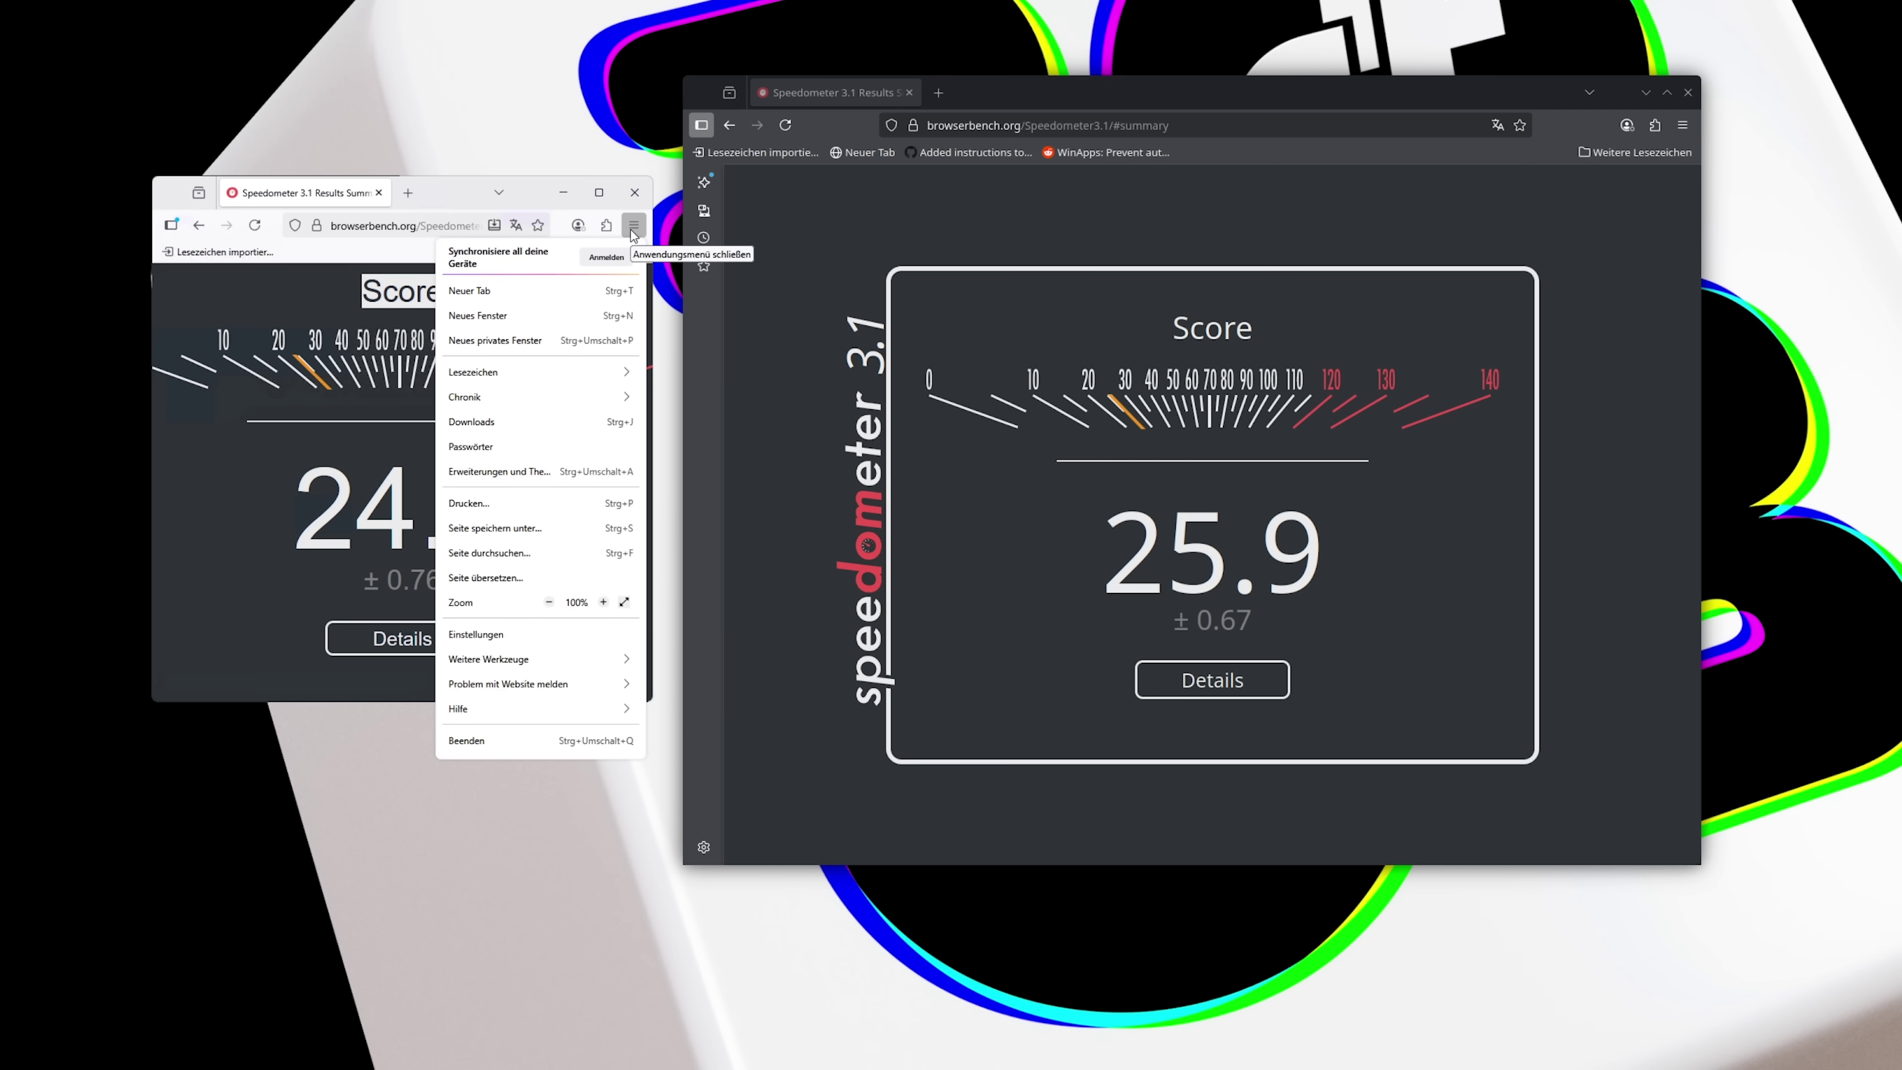
click(478, 712)
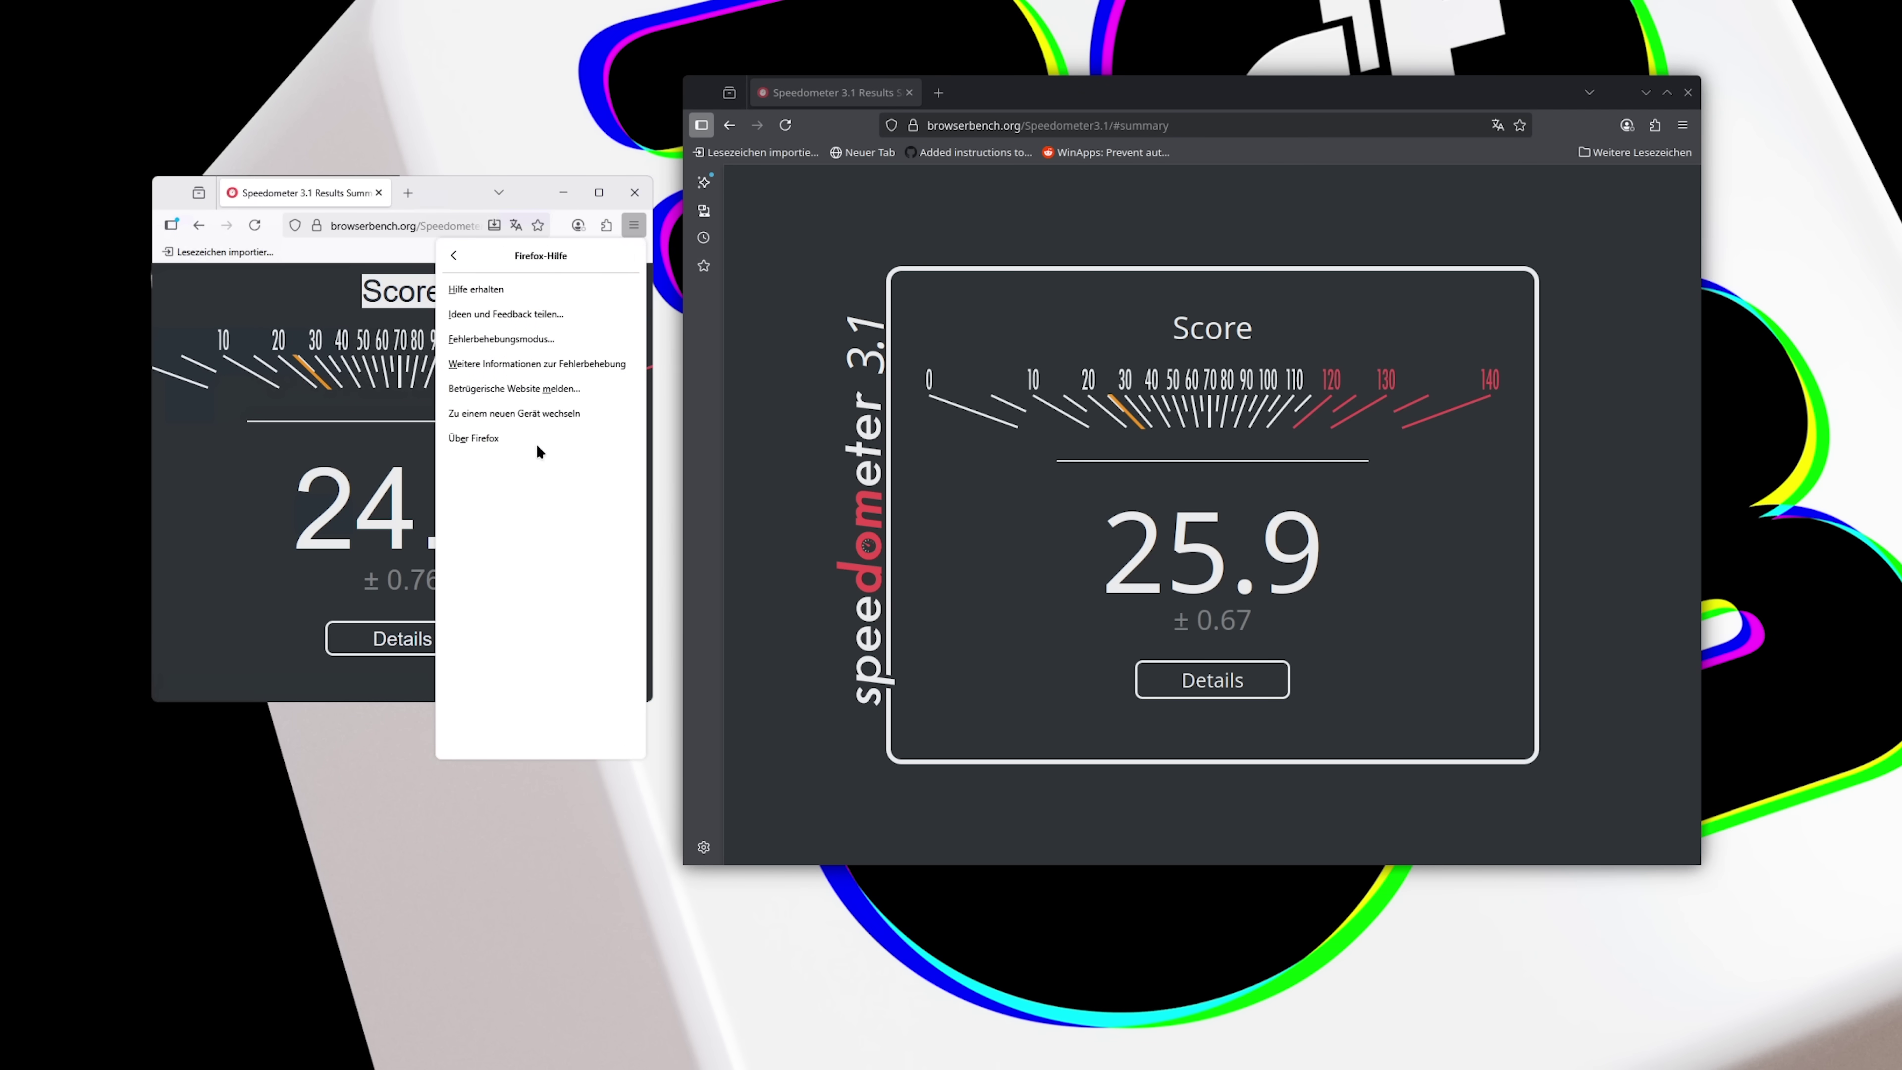
click(516, 439)
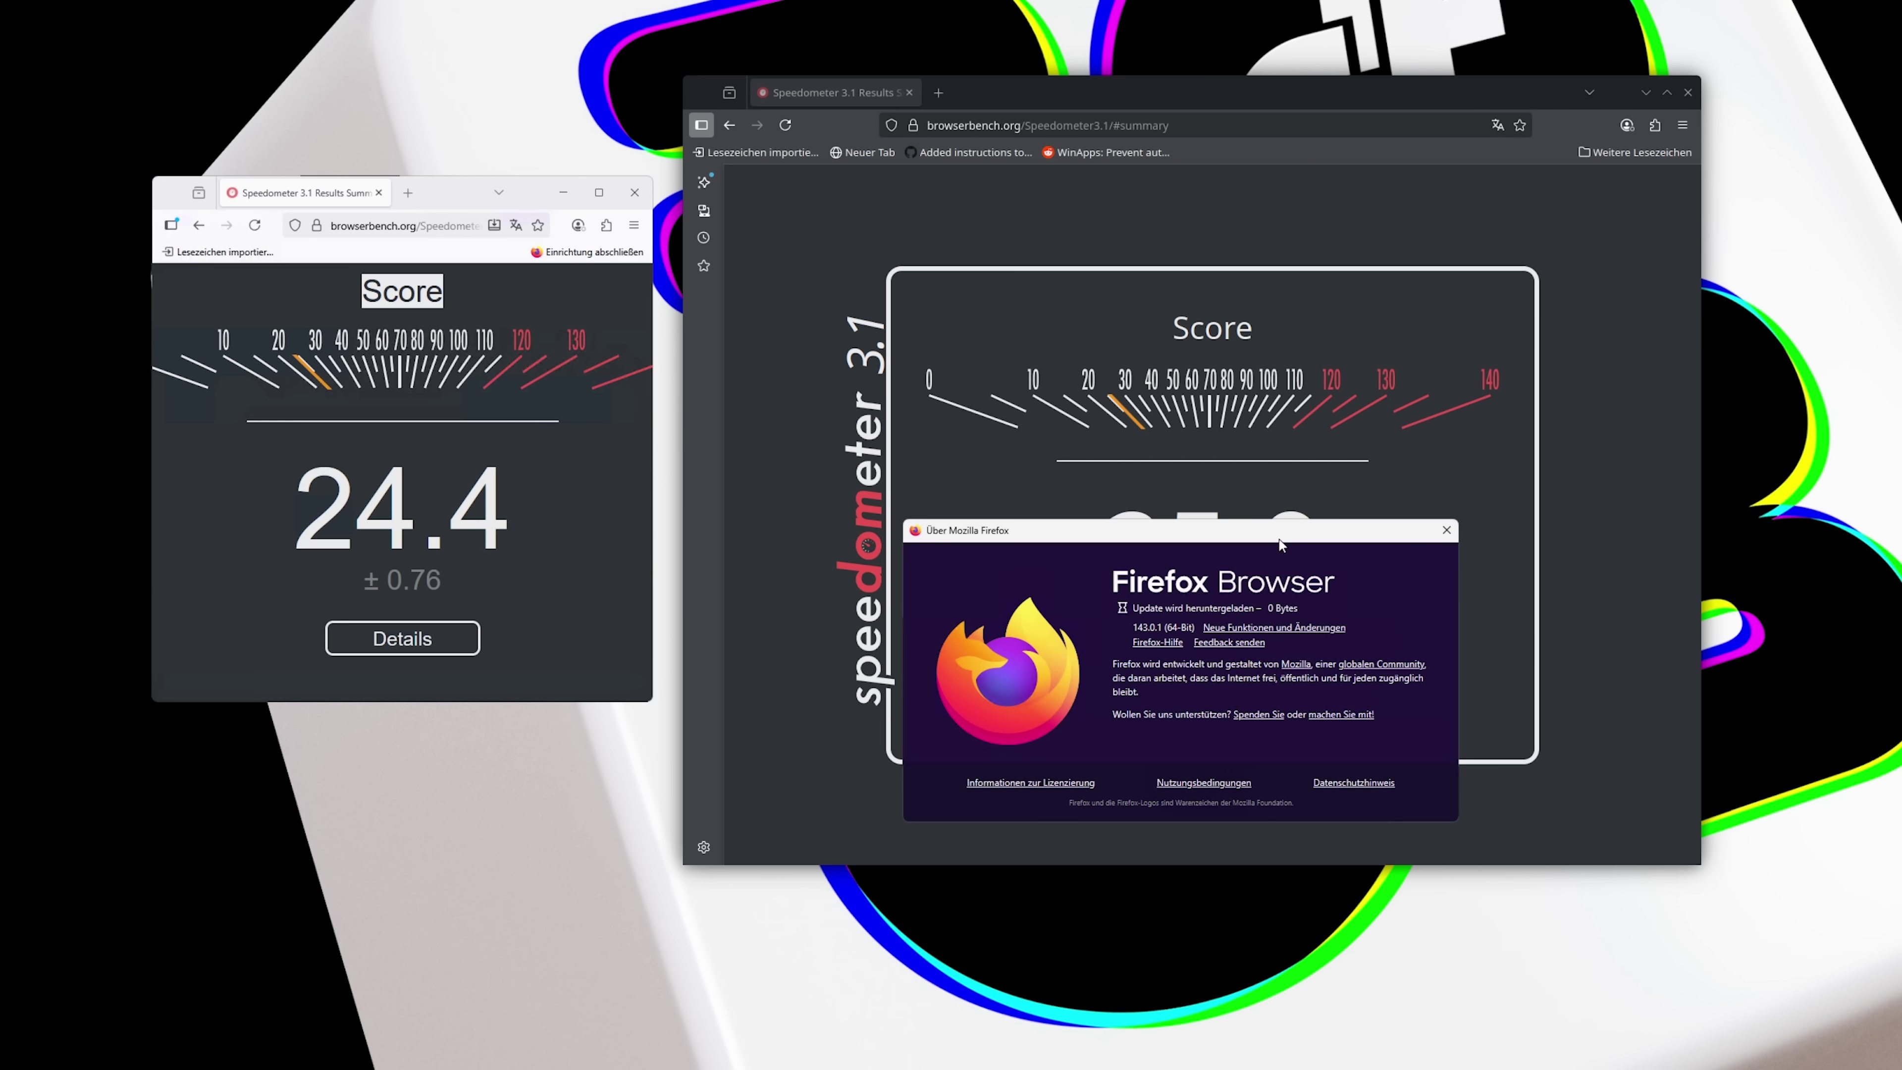
drag(1279, 546, 1265, 547)
click(1416, 527)
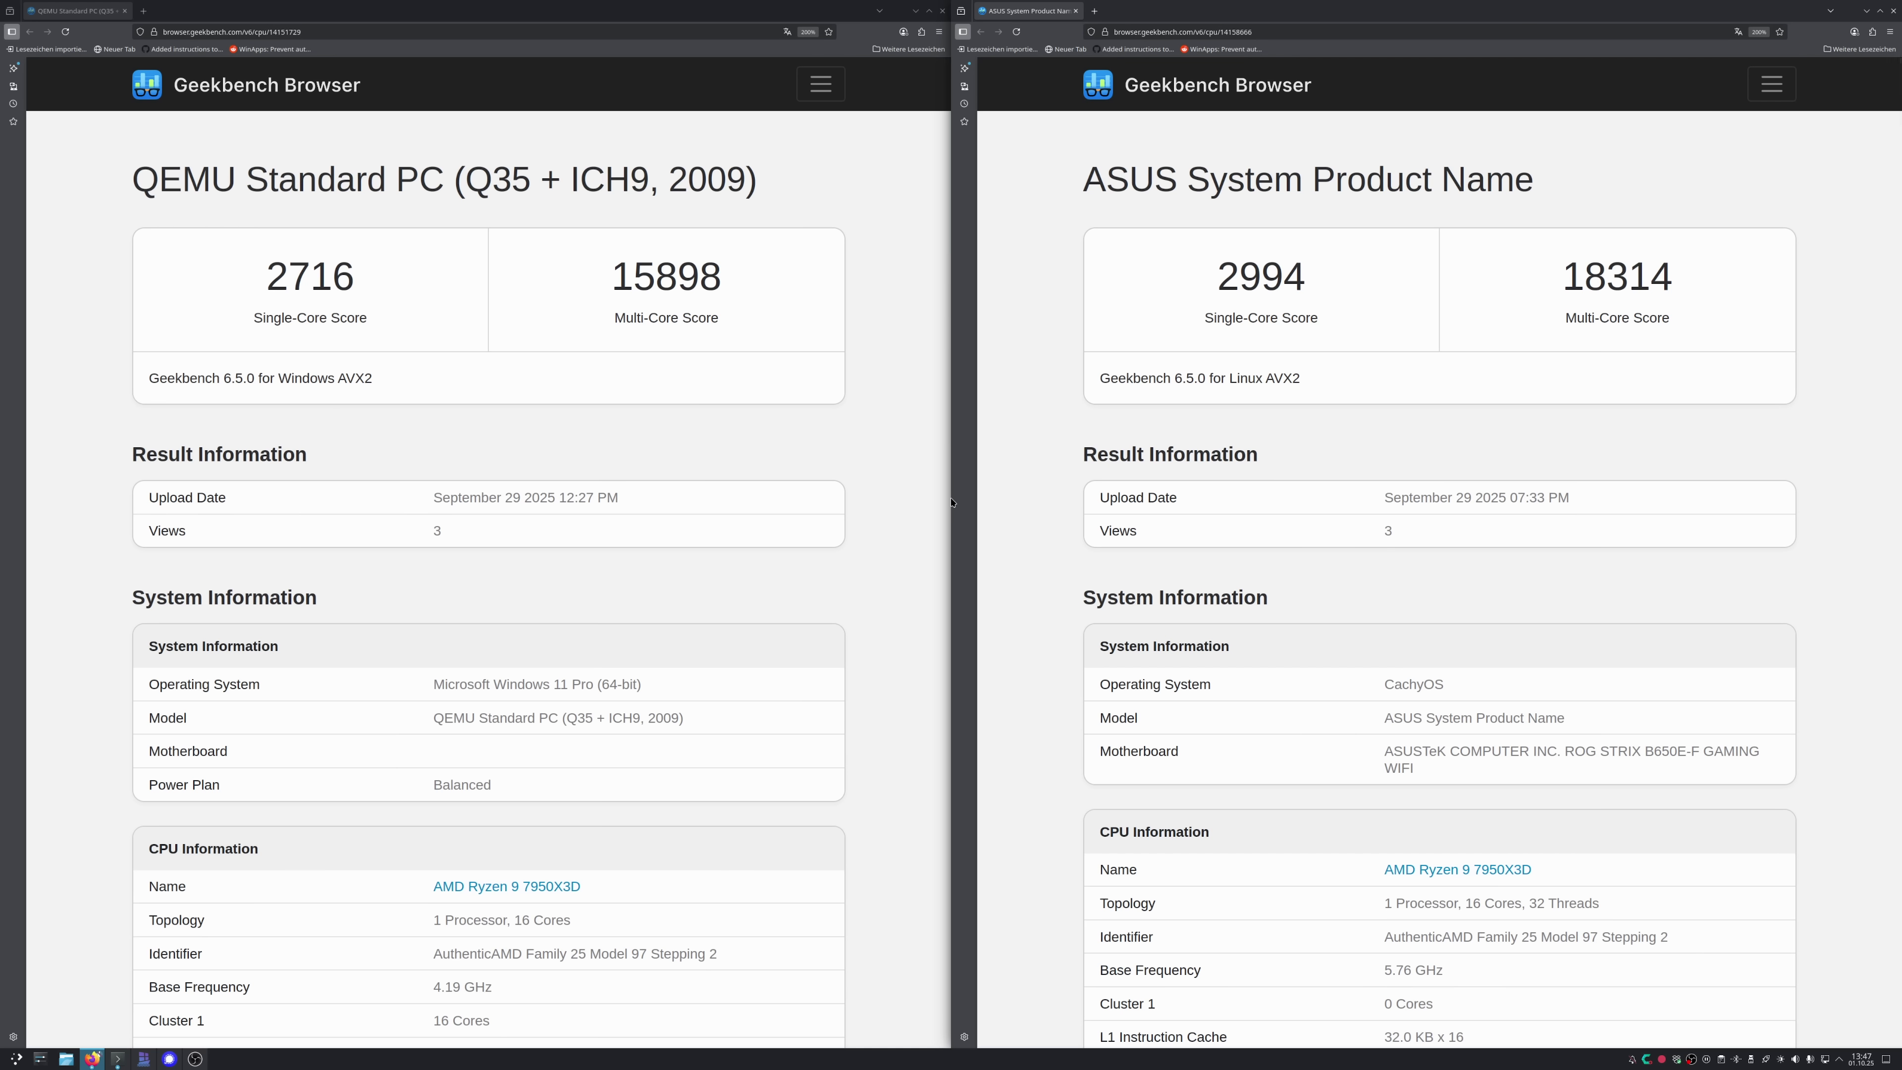
Step: Compare the Geekbench results of the QEMU Windows virtual machine and the native CachyOS system, including their CPU and memory details
key(ctrl+minus)
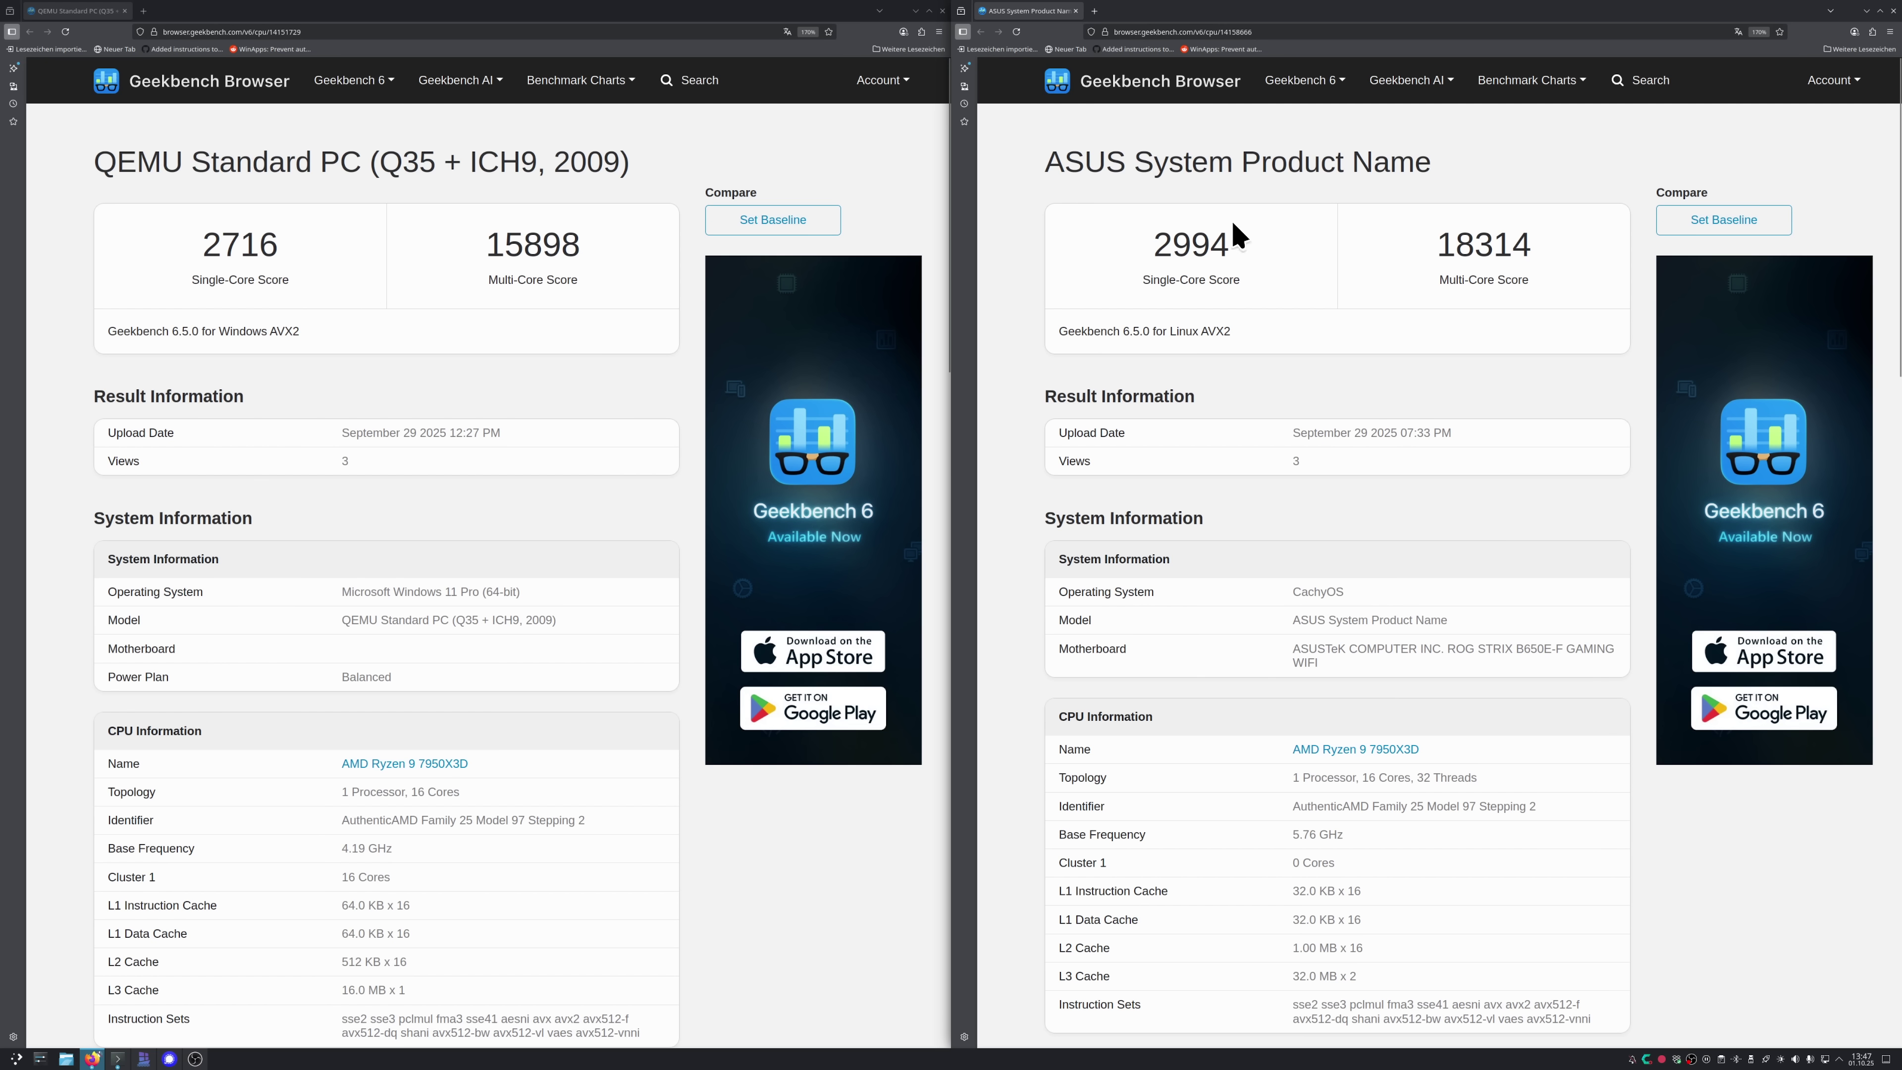
scroll(564, 678, down, 10)
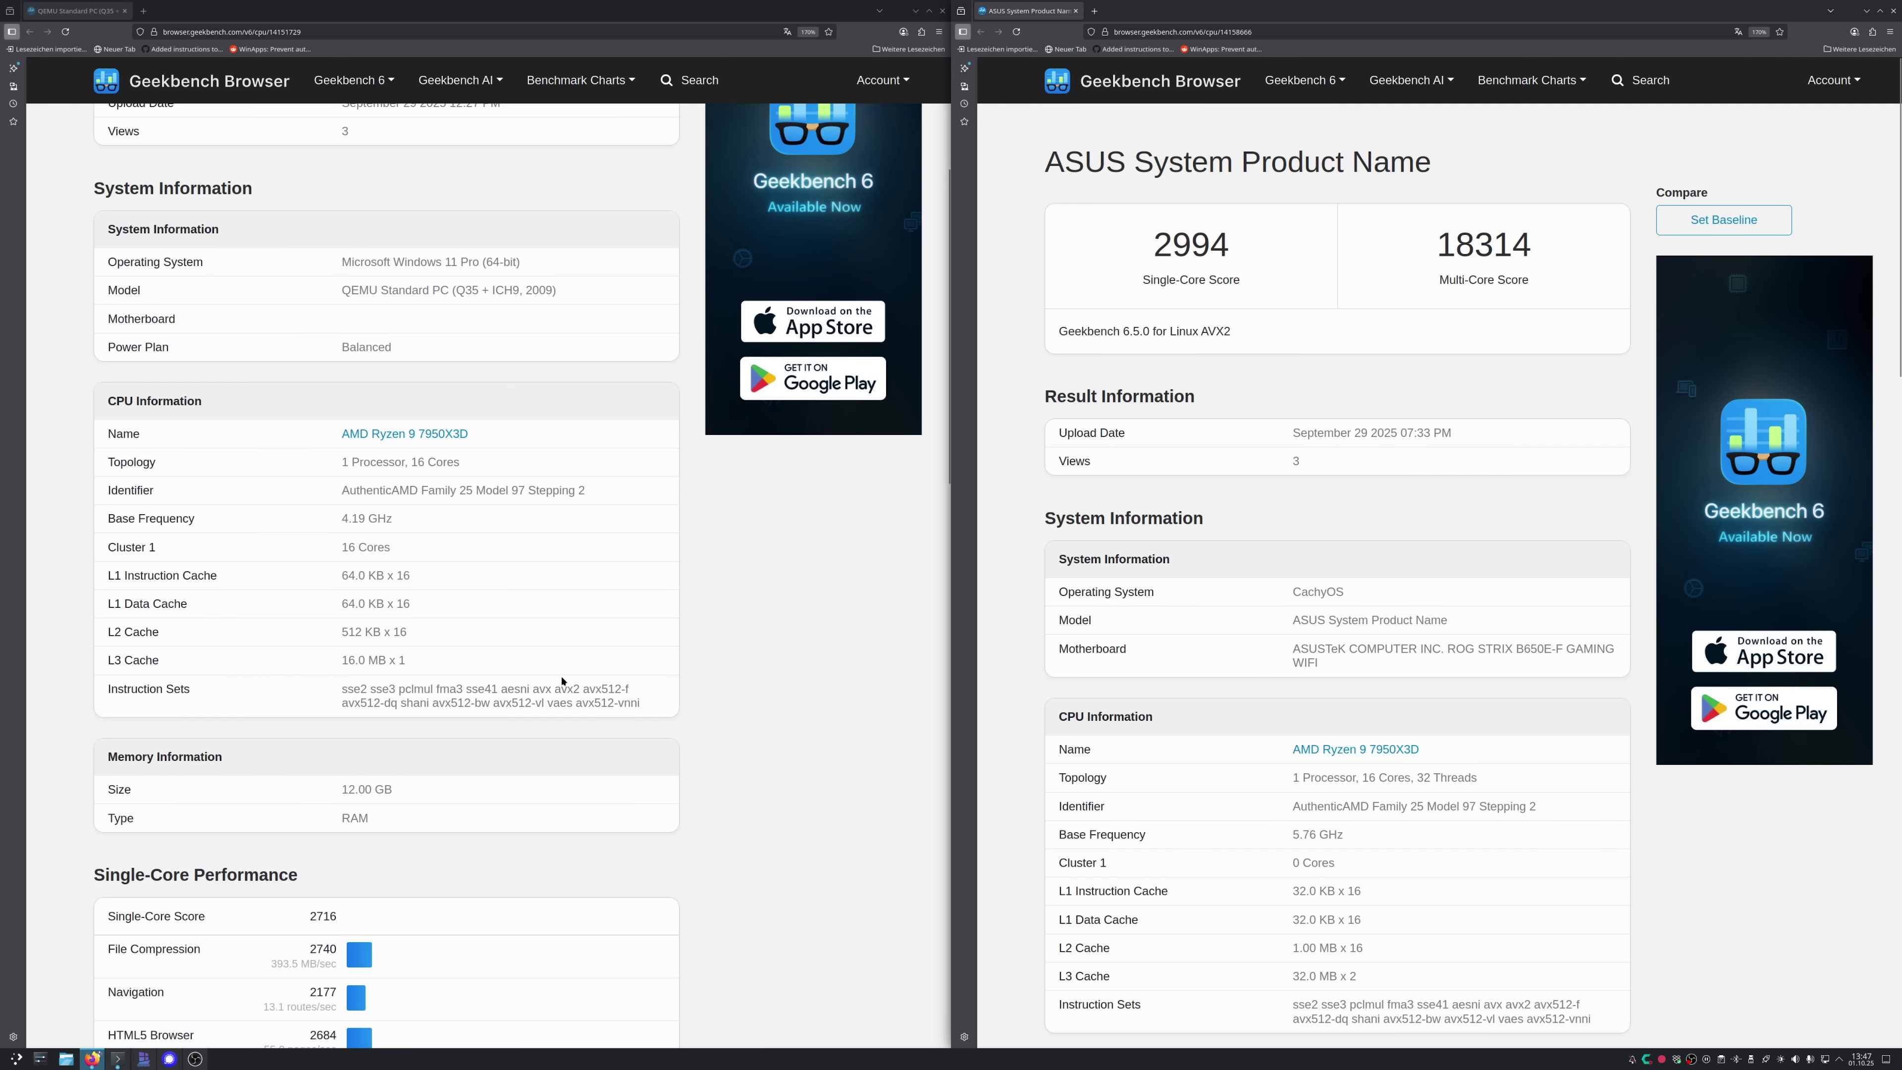
scroll(1276, 591, down, 6)
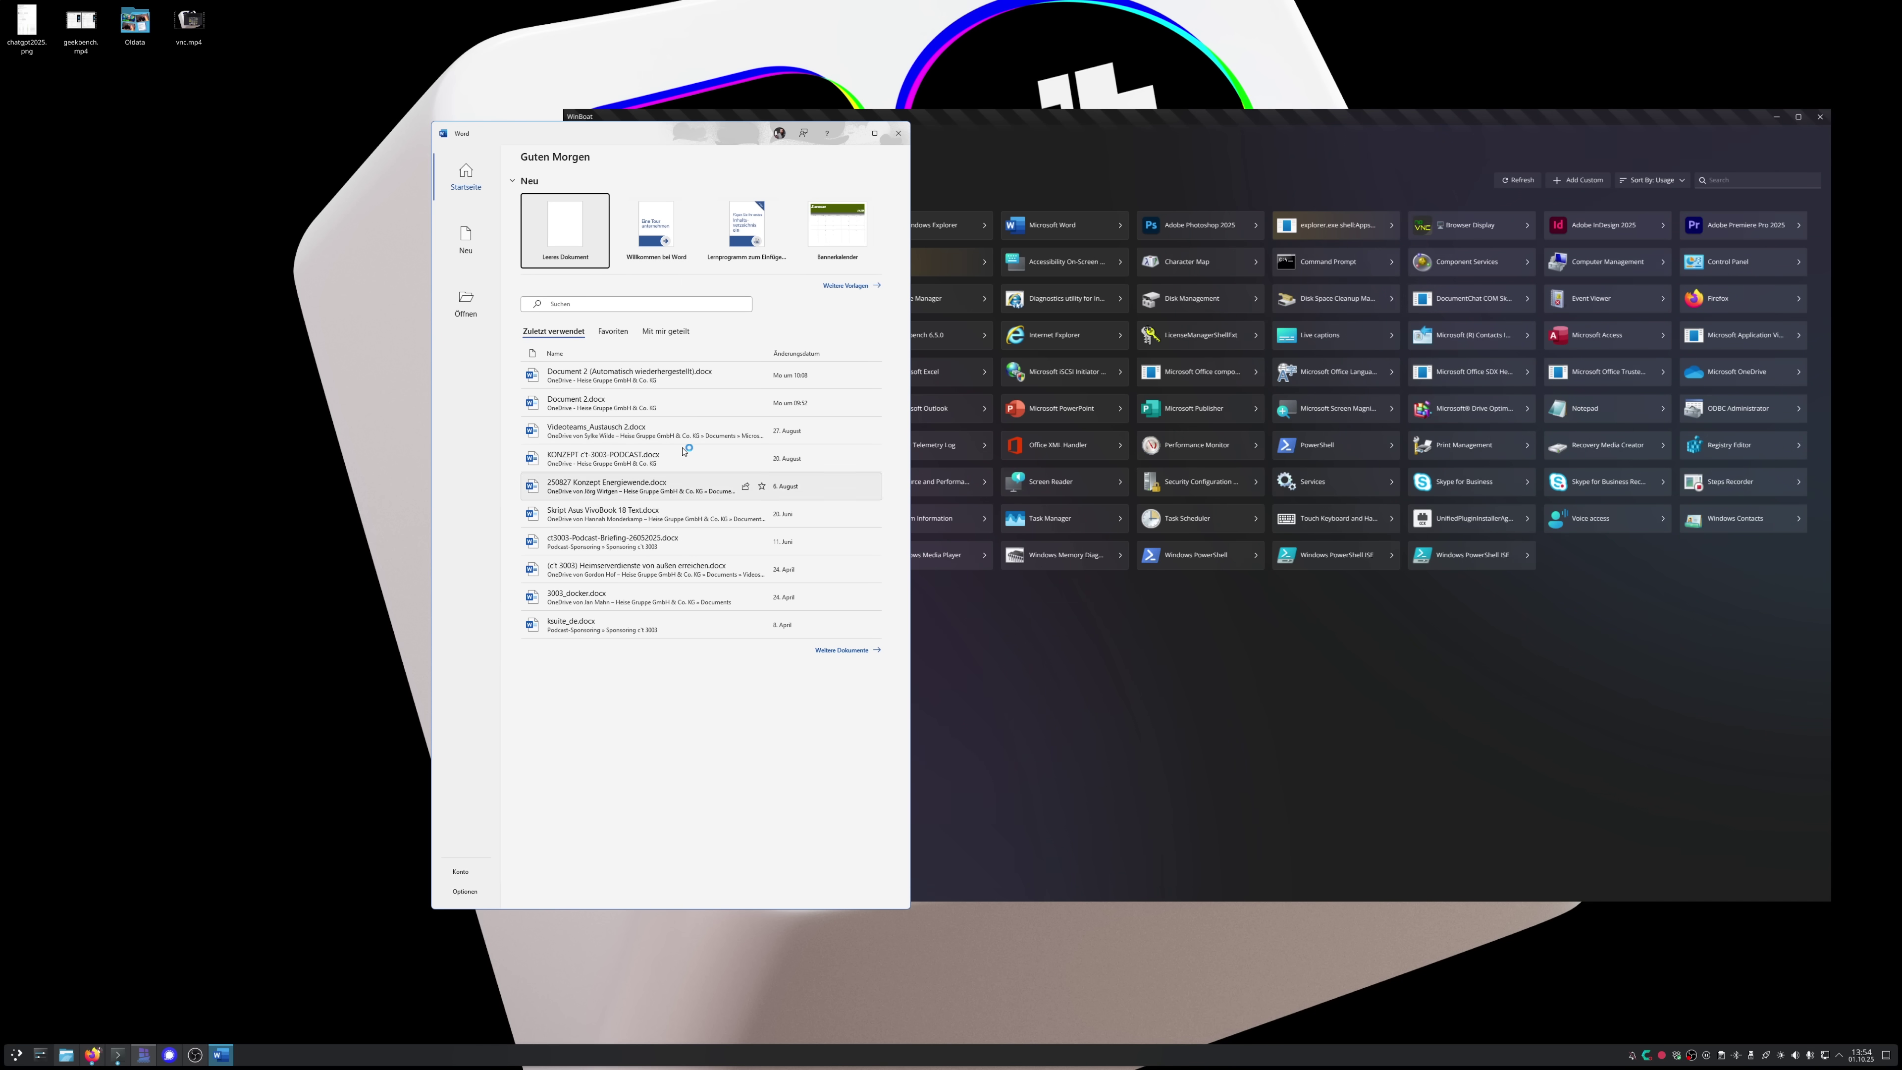
Step: Open the automatically recovered Document 2 from Word's recent files and look over its page
click(603, 379)
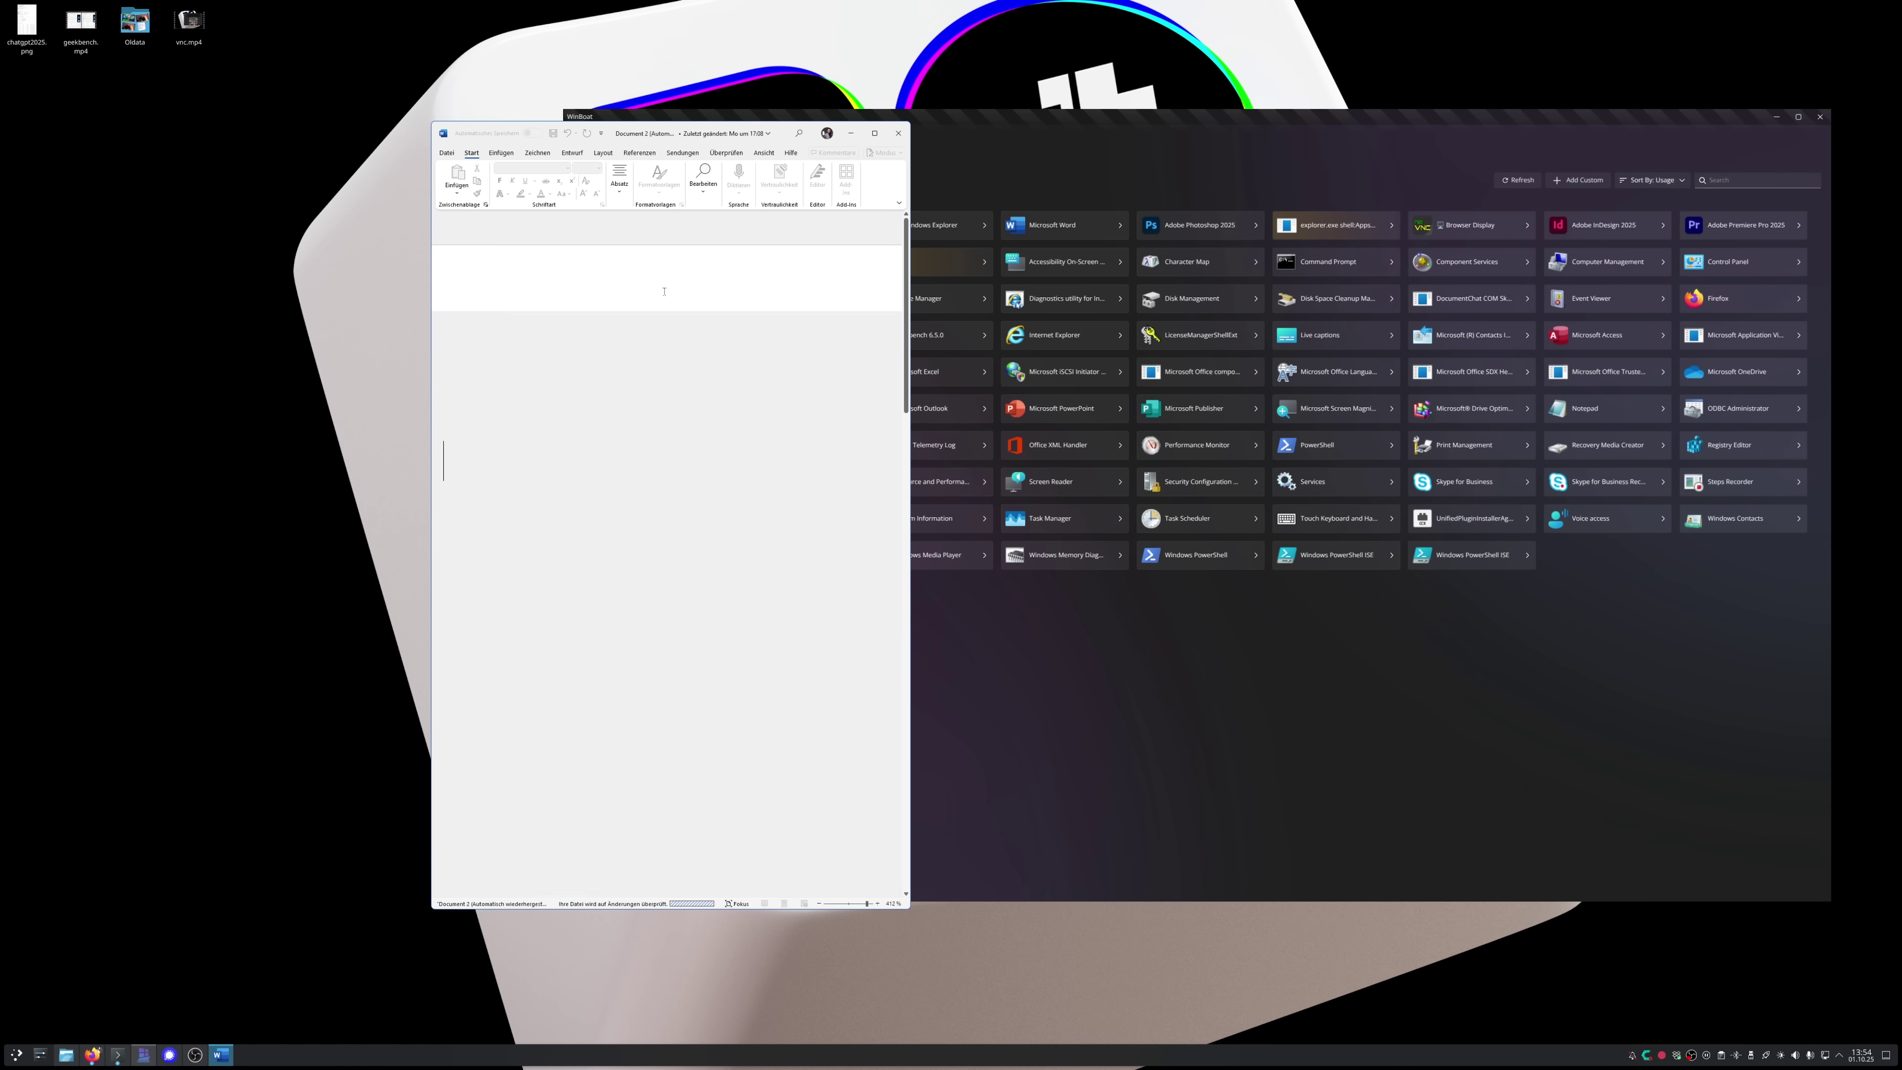
scroll(726, 482, down, 3)
scroll(726, 482, up, 3)
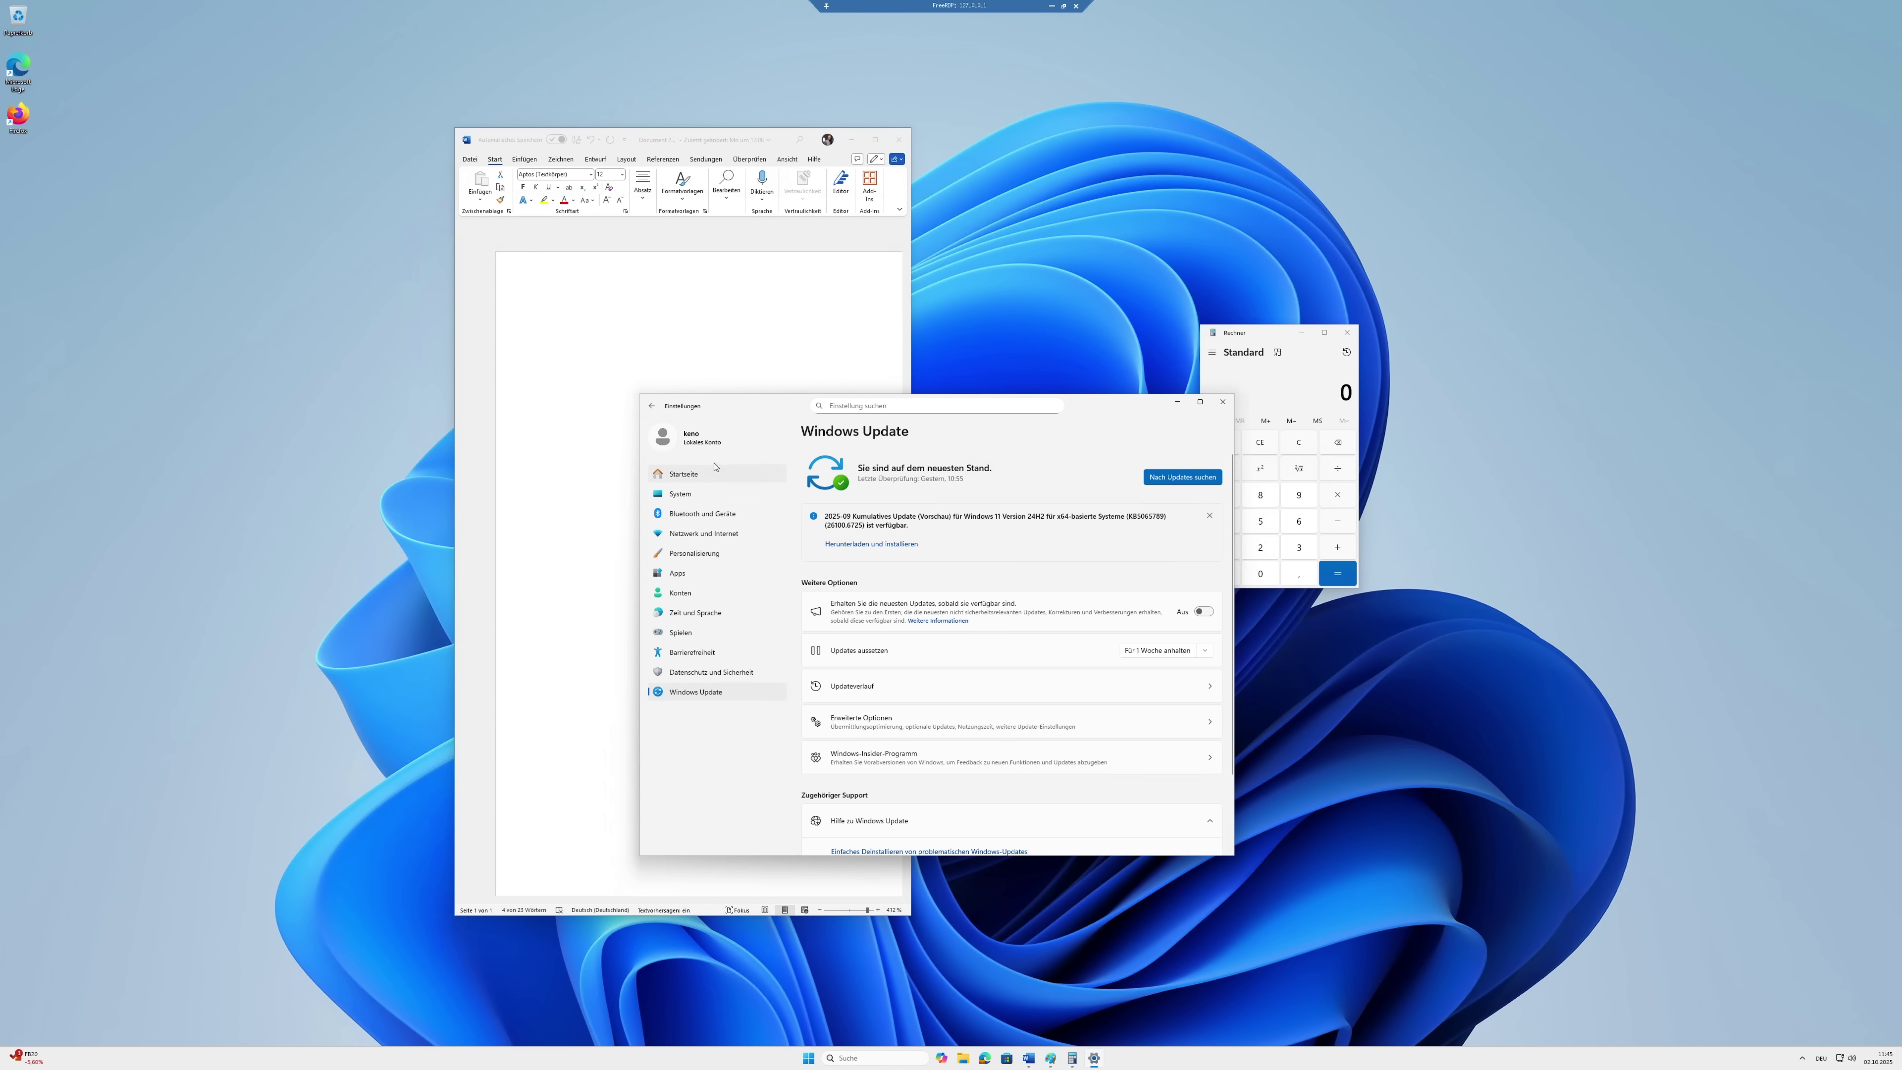
Step: Browse the Home, System, Personalization, Apps and Accounts pages of the Windows Settings in the desktop session
click(783, 474)
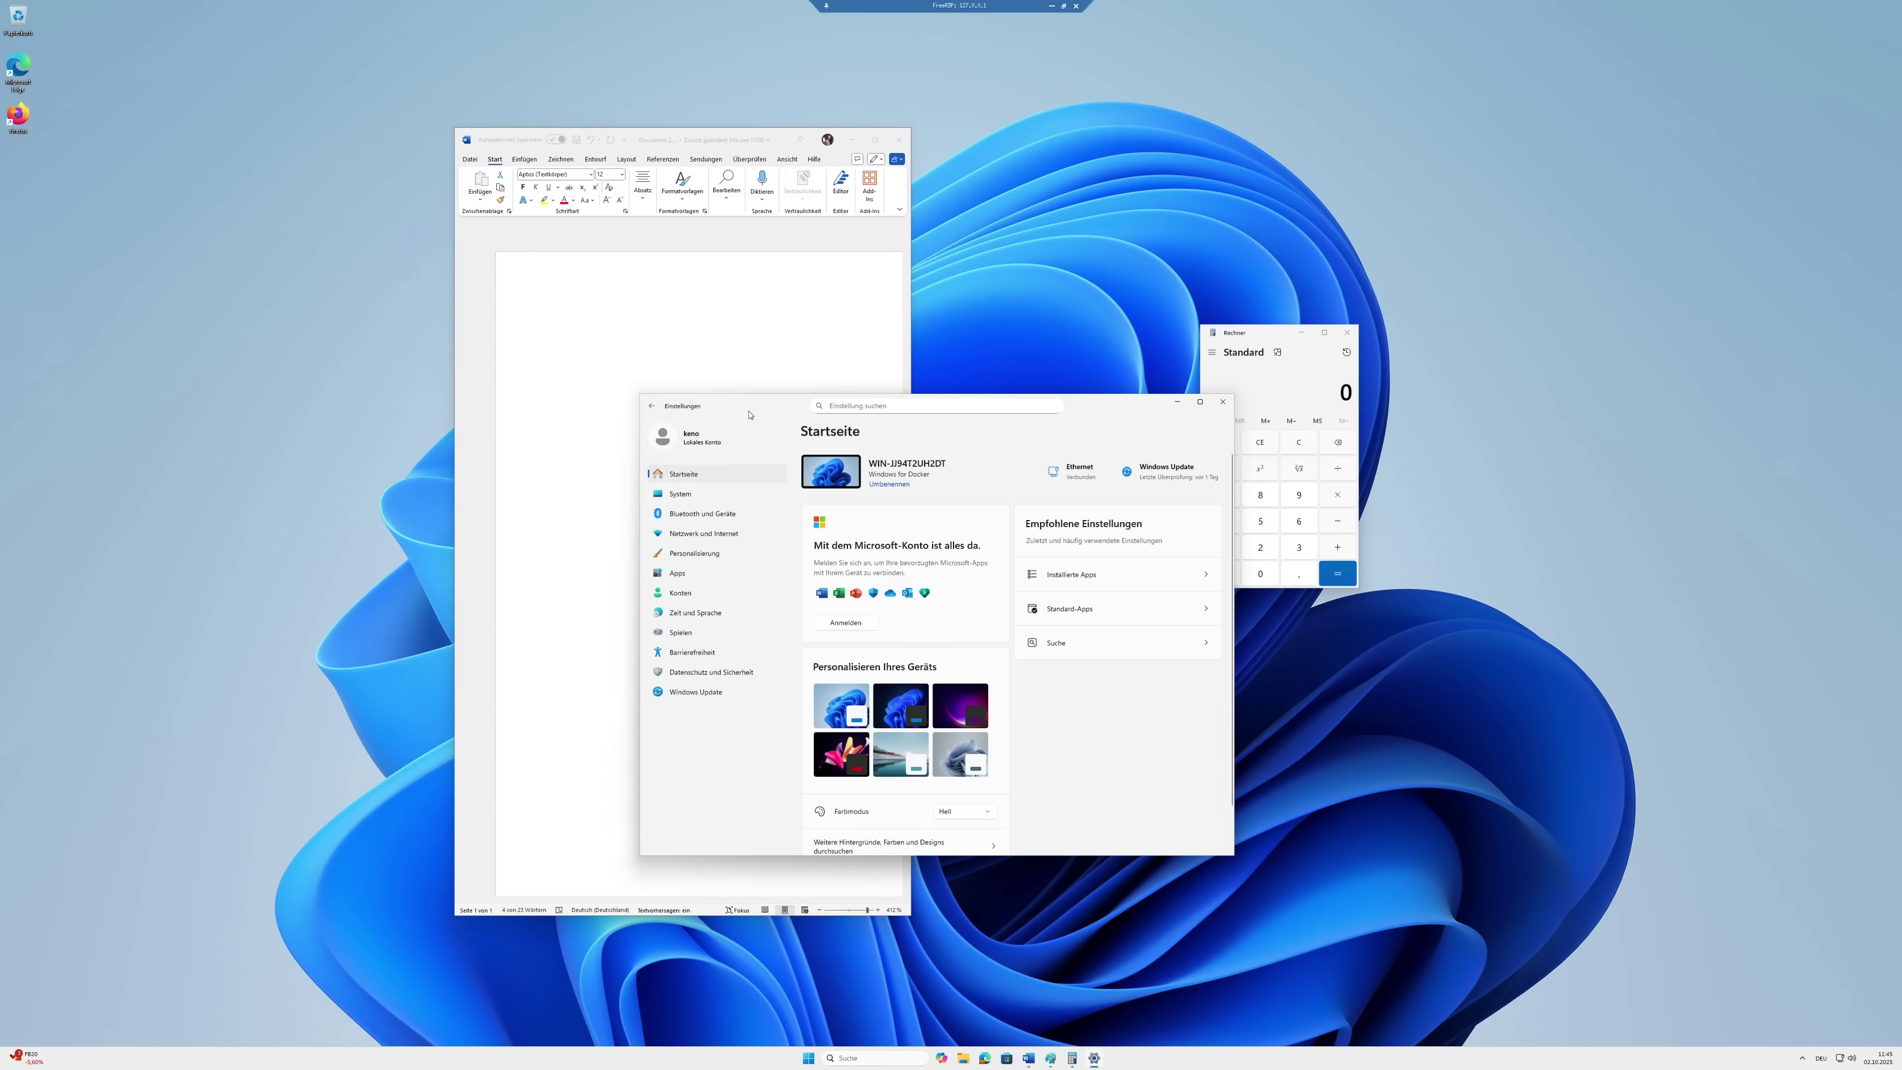
drag(758, 417, 766, 433)
click(687, 509)
click(701, 569)
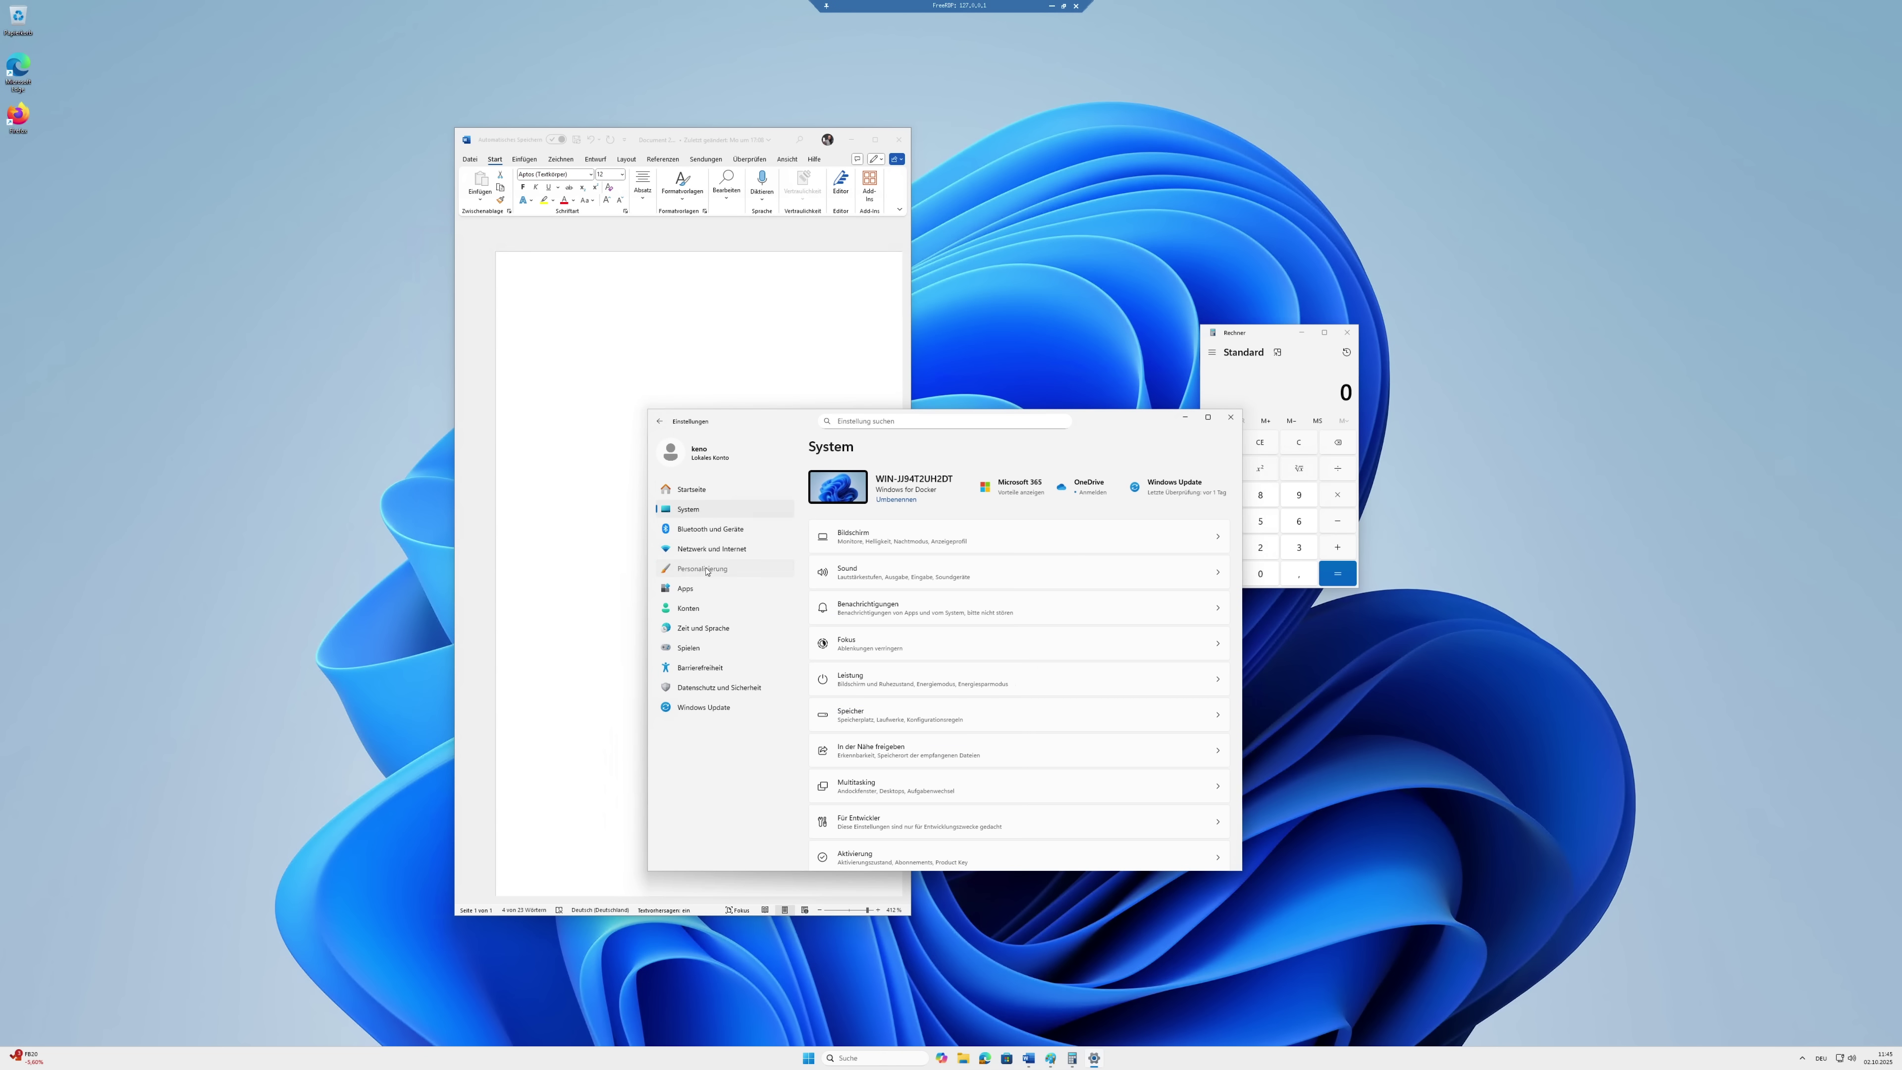
click(704, 592)
click(701, 608)
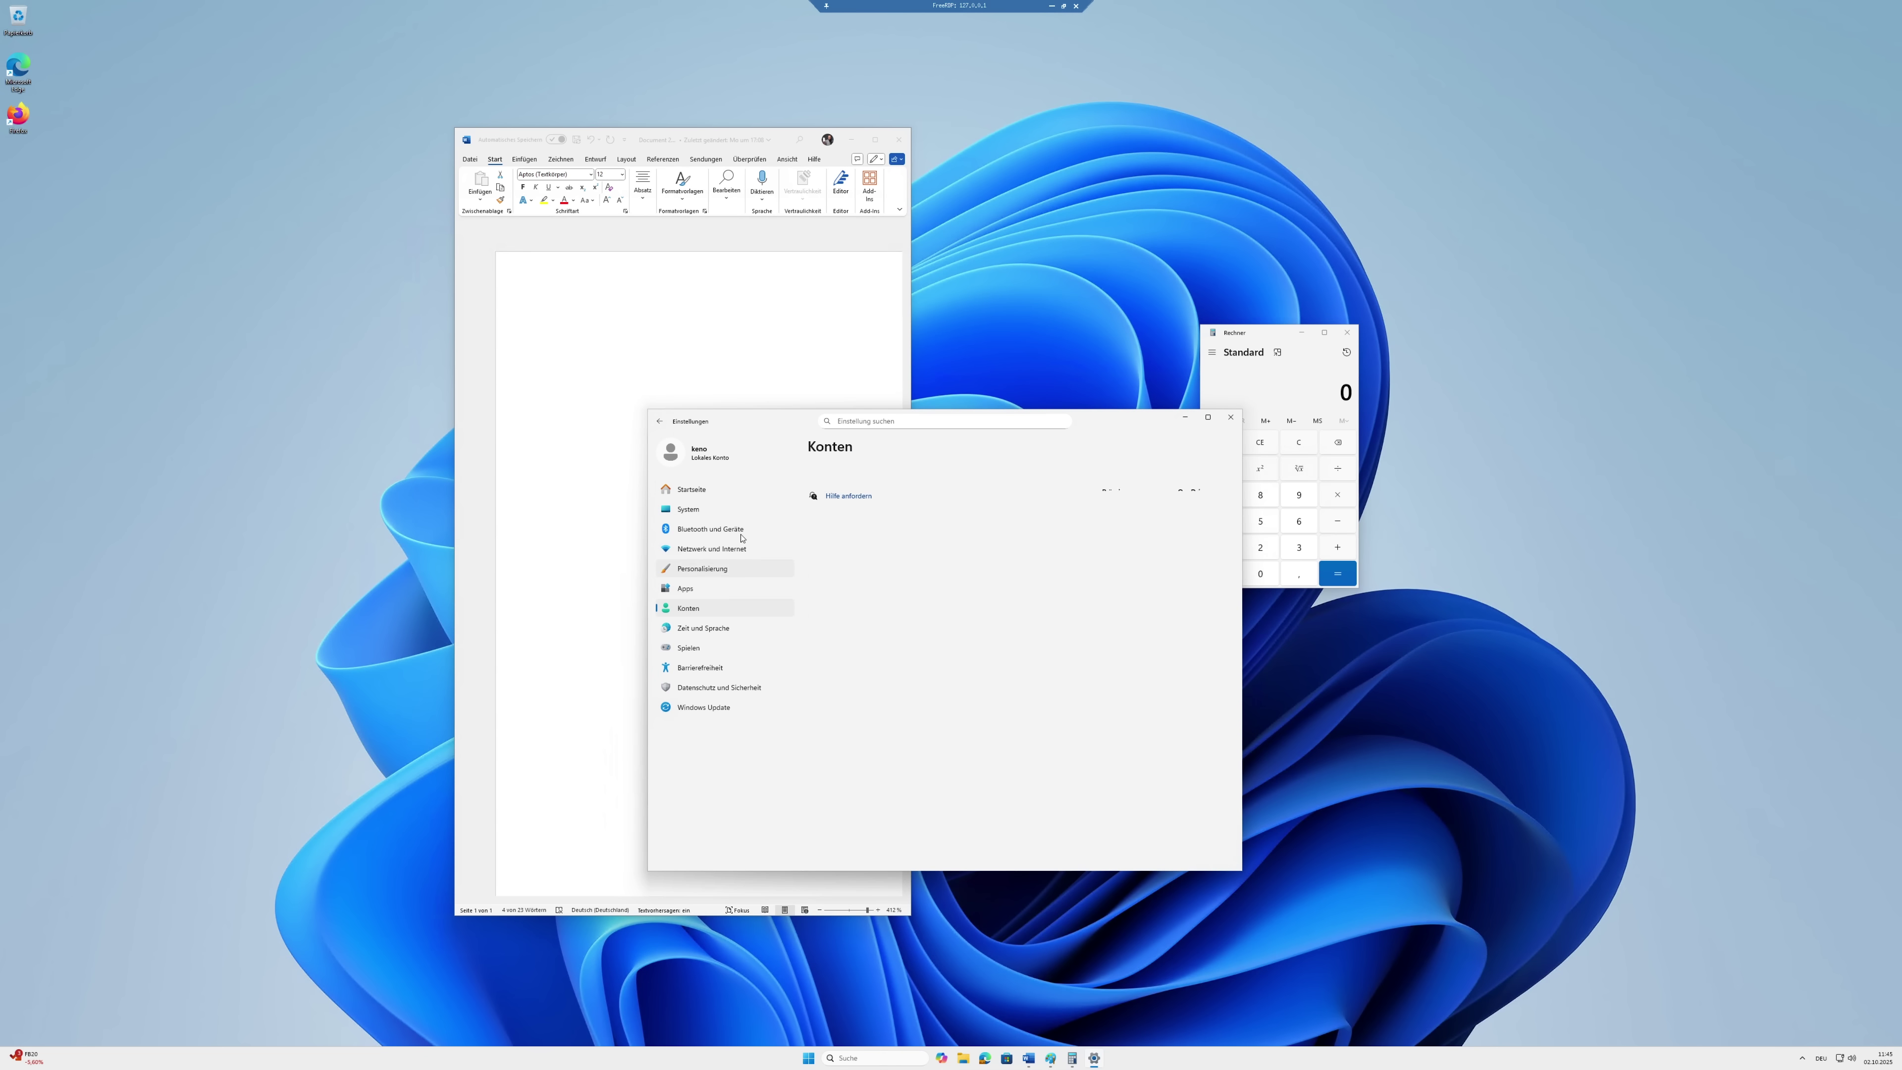
Step: Open the System Info page in Windows Settings and examine the virtual machine's device and Windows specifications
click(720, 509)
scroll(886, 562, down, 5)
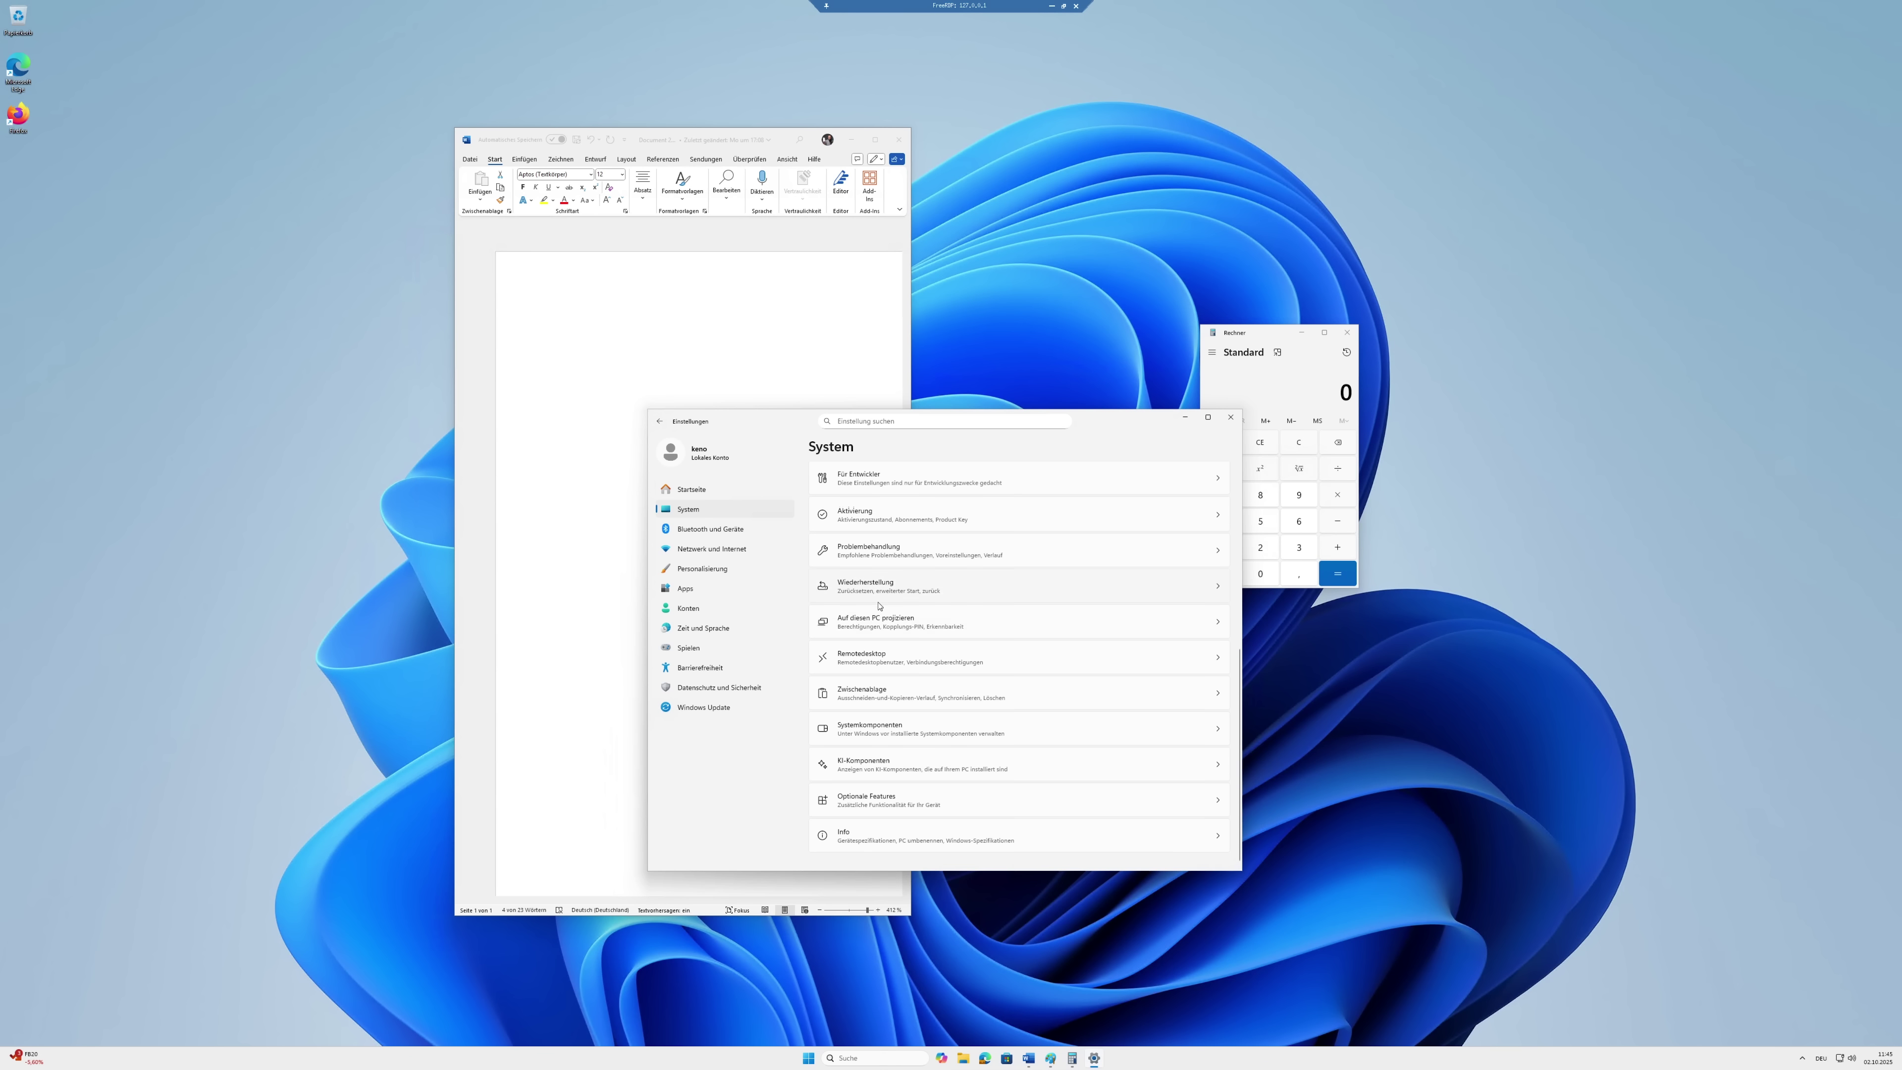
click(874, 834)
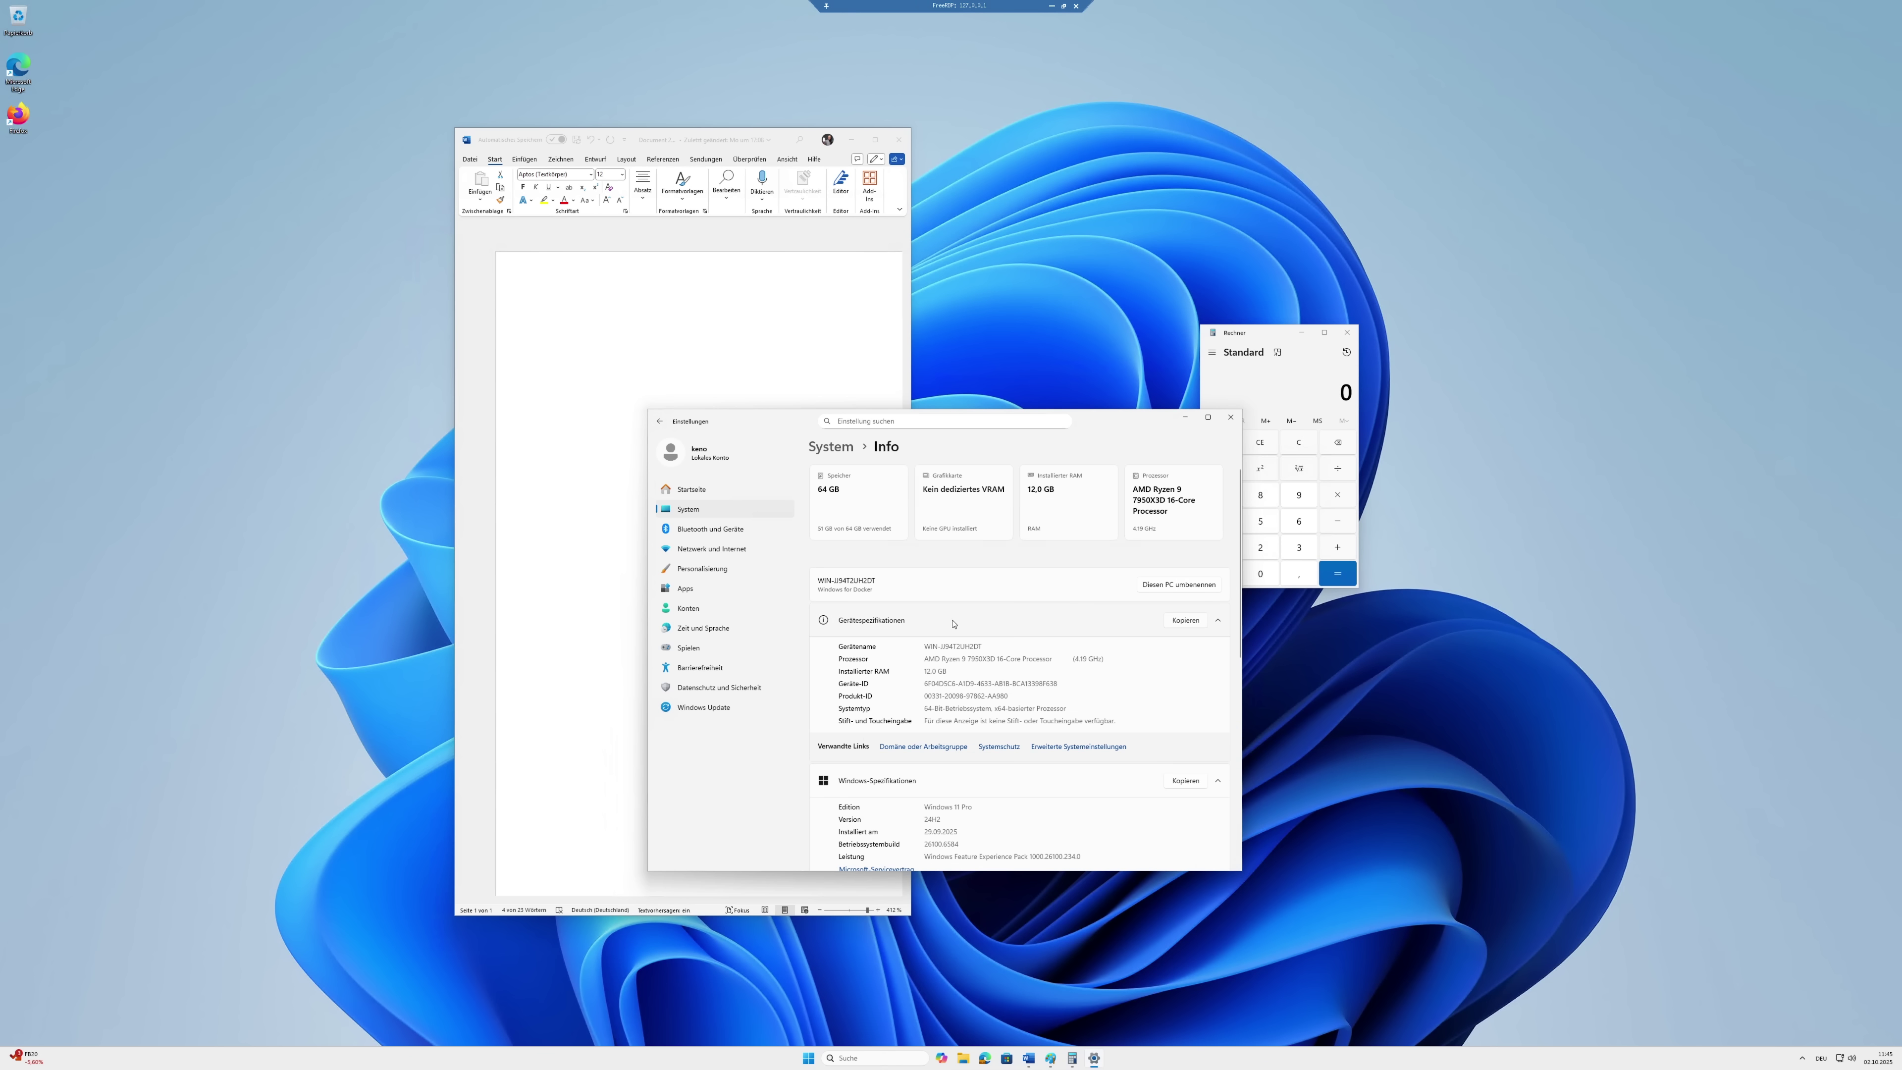
drag(1068, 414, 1044, 382)
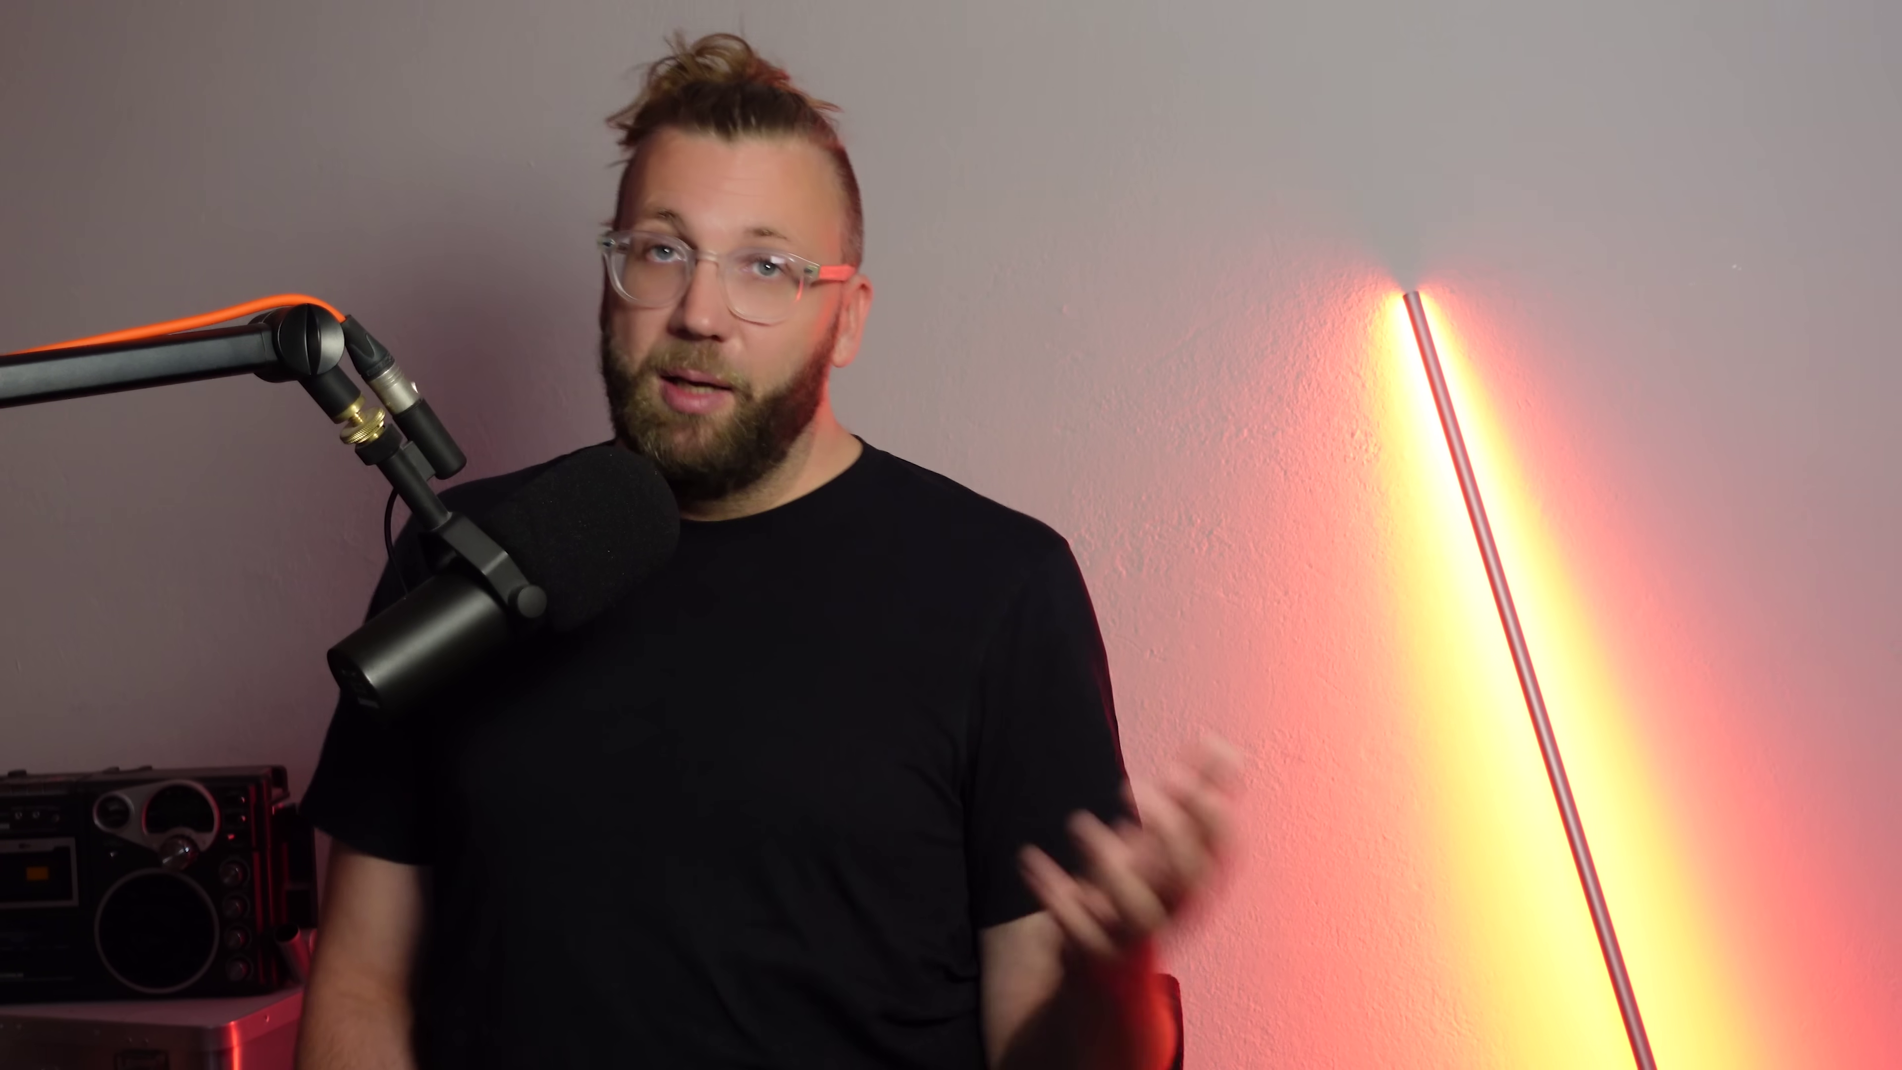